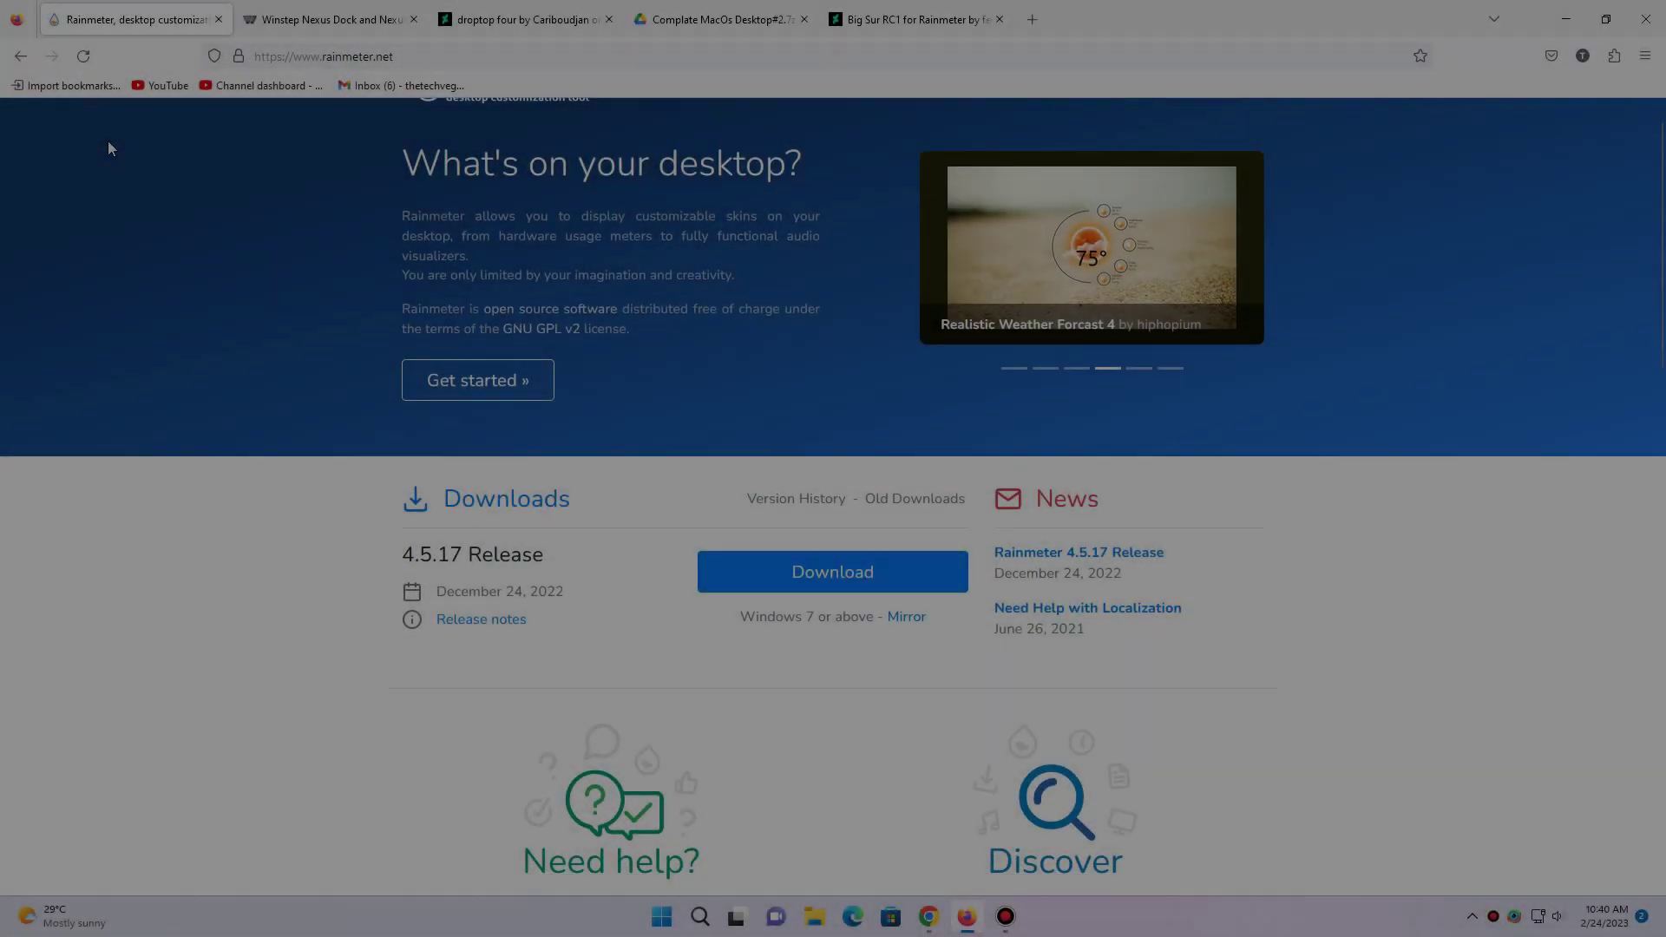
Download the Rainmeter 4.5.17 installer and the free Winstep Nexus dock from their websites
scroll(108, 142, down, 2)
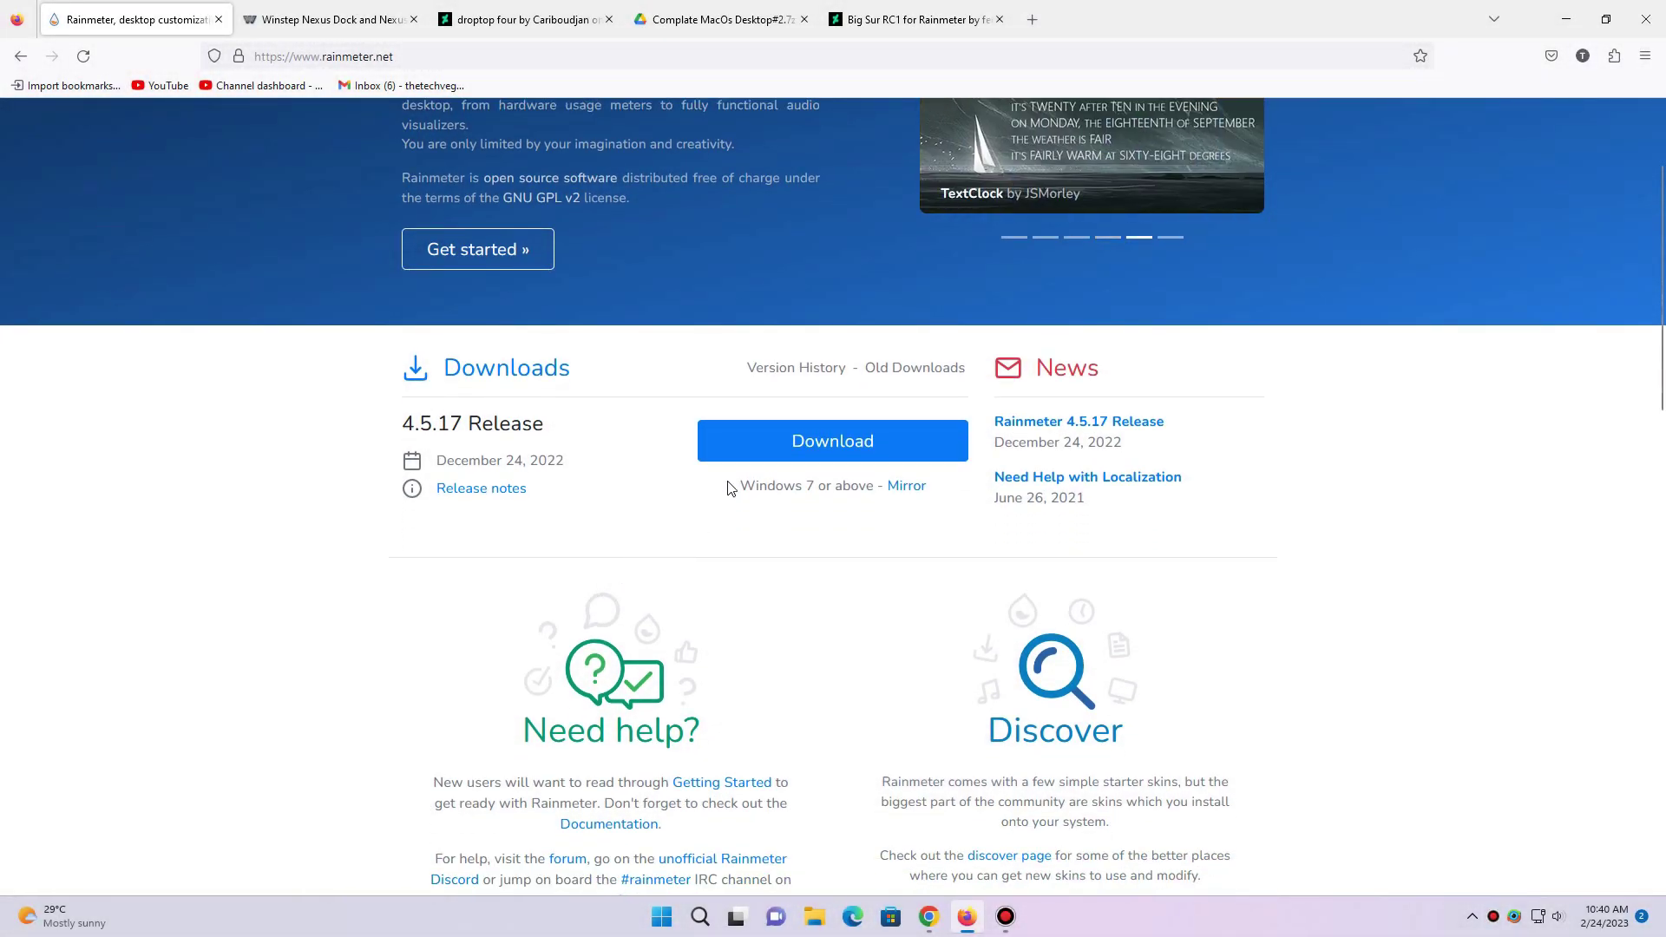
click(741, 456)
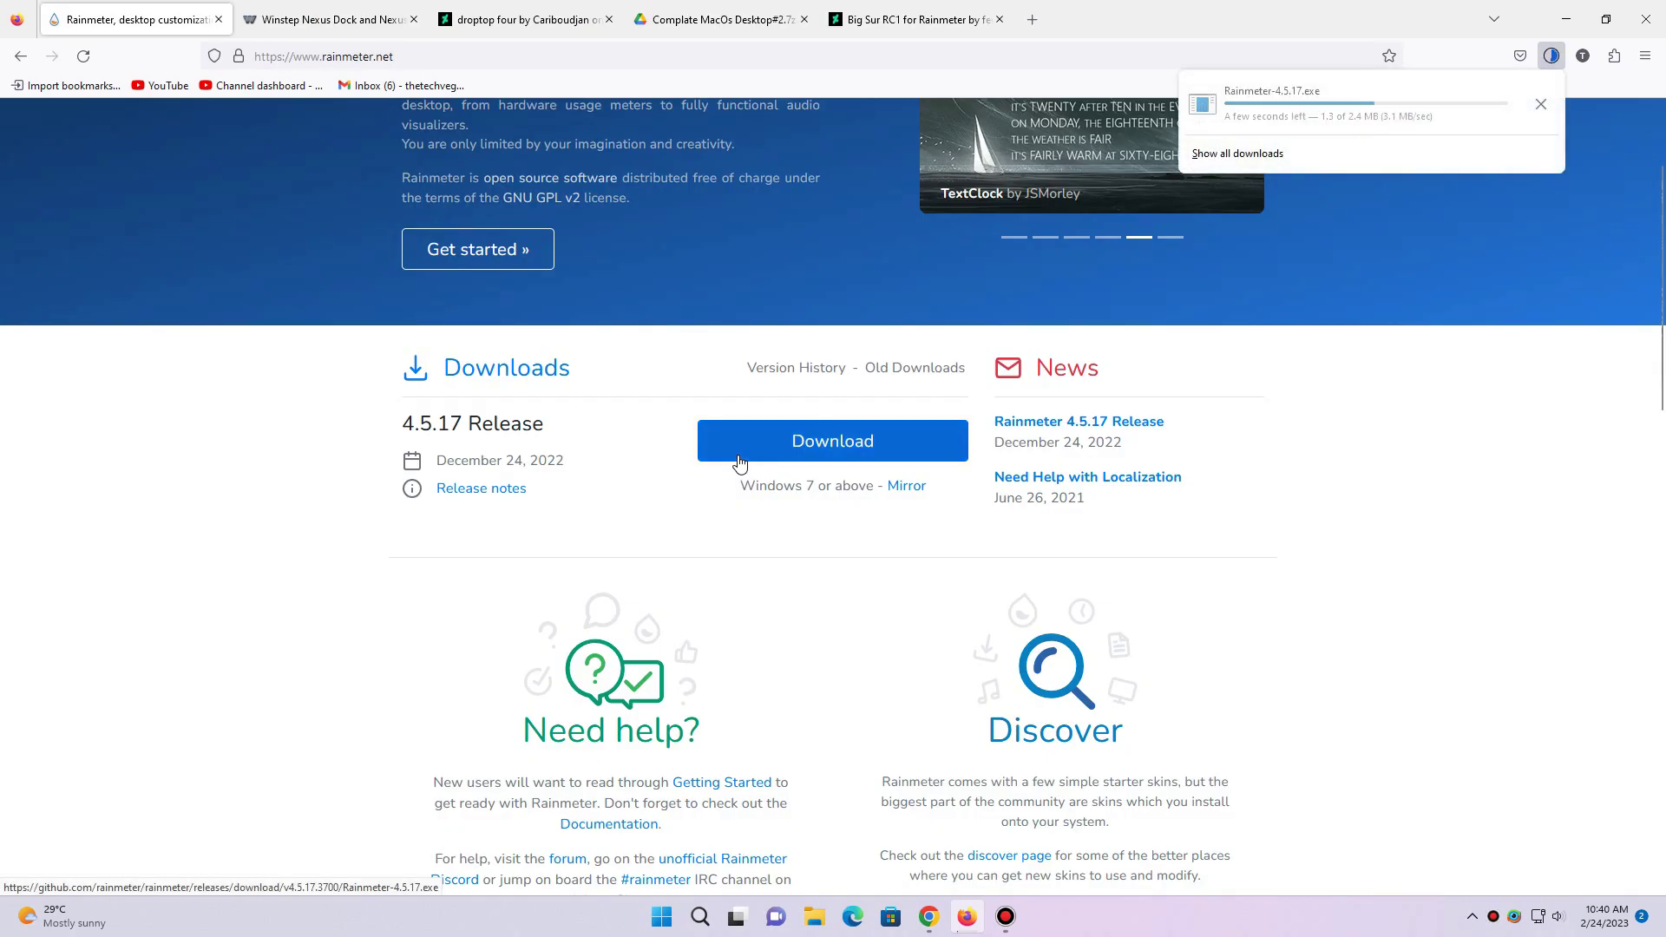
click(330, 19)
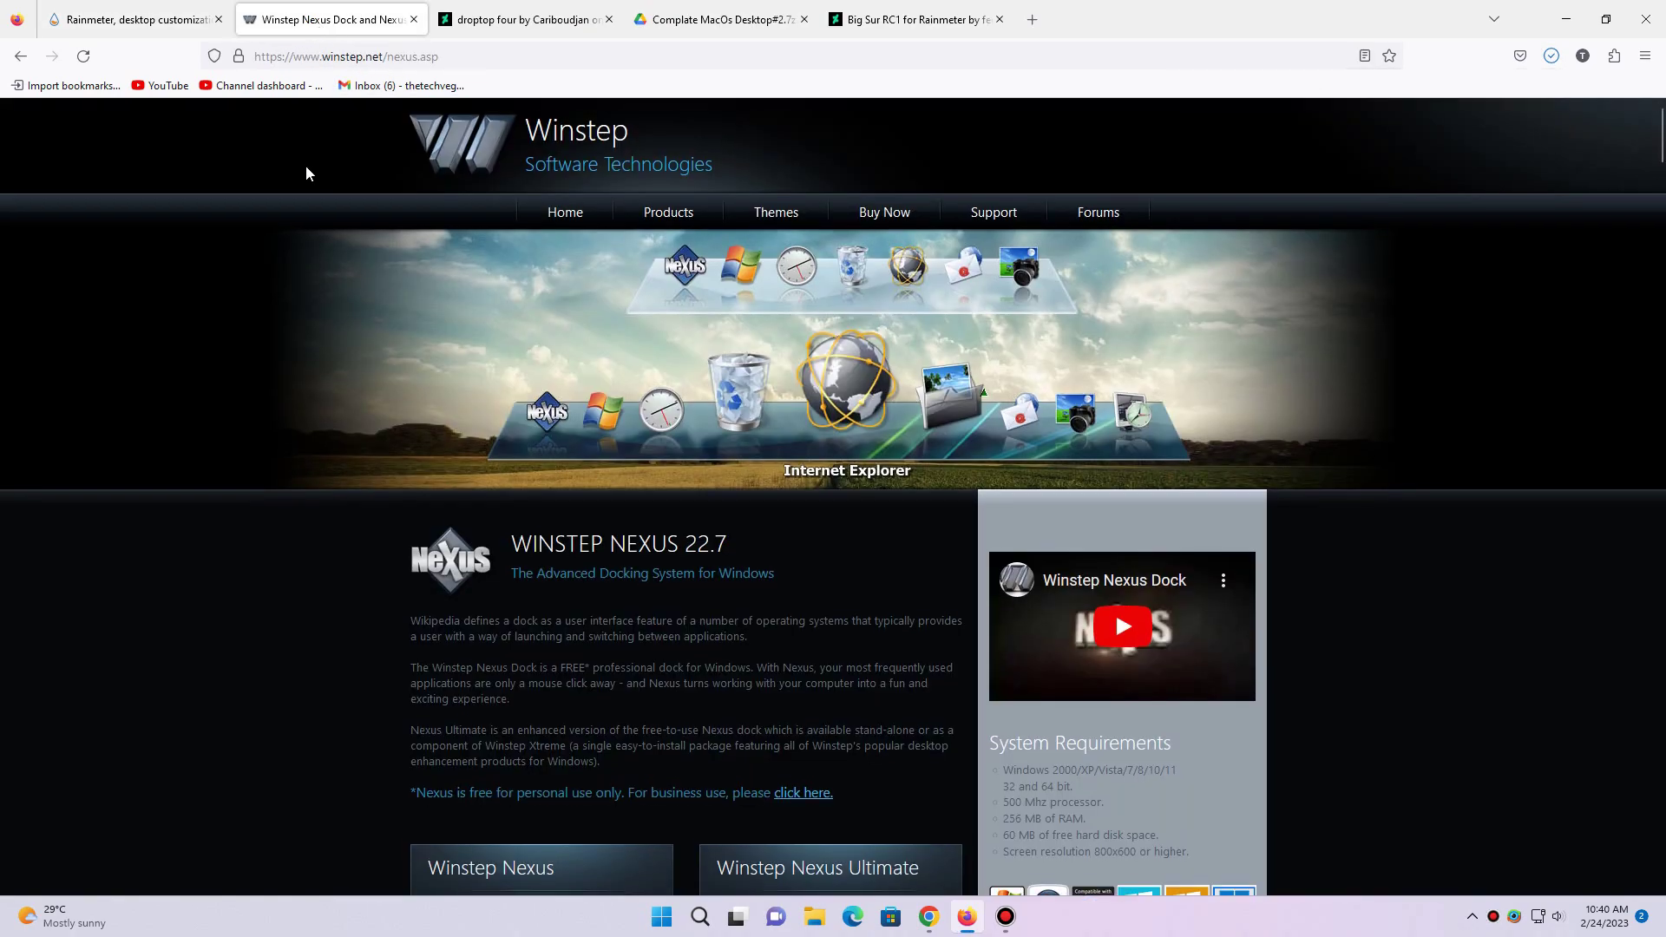
scroll(309, 182, down, 6)
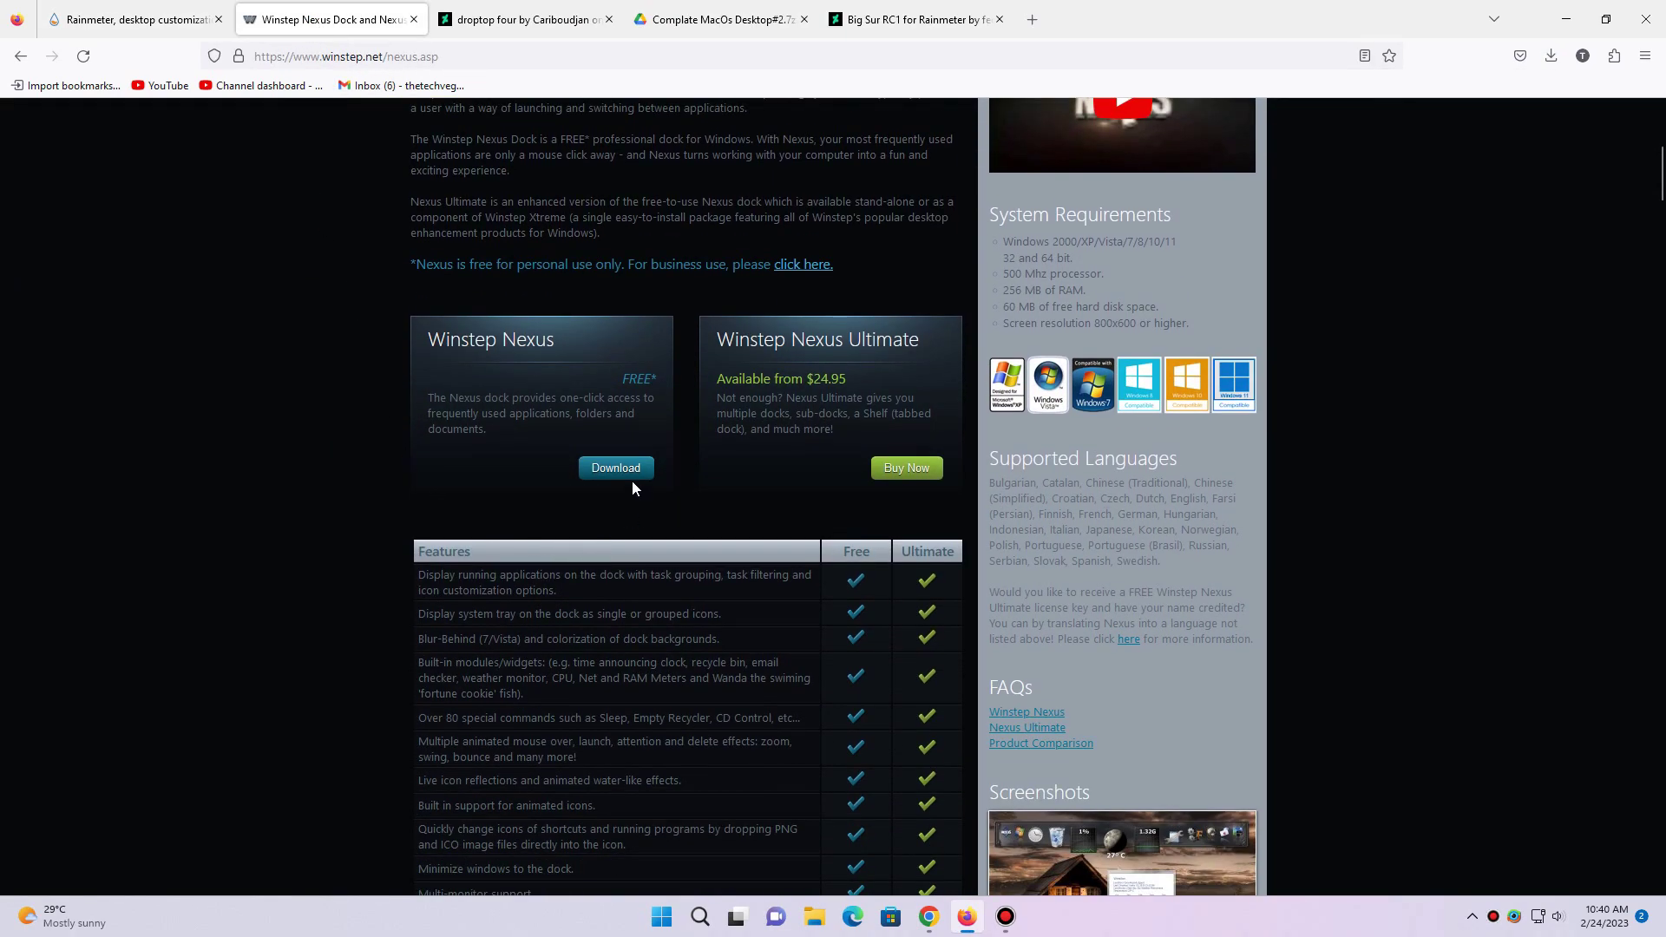
click(627, 474)
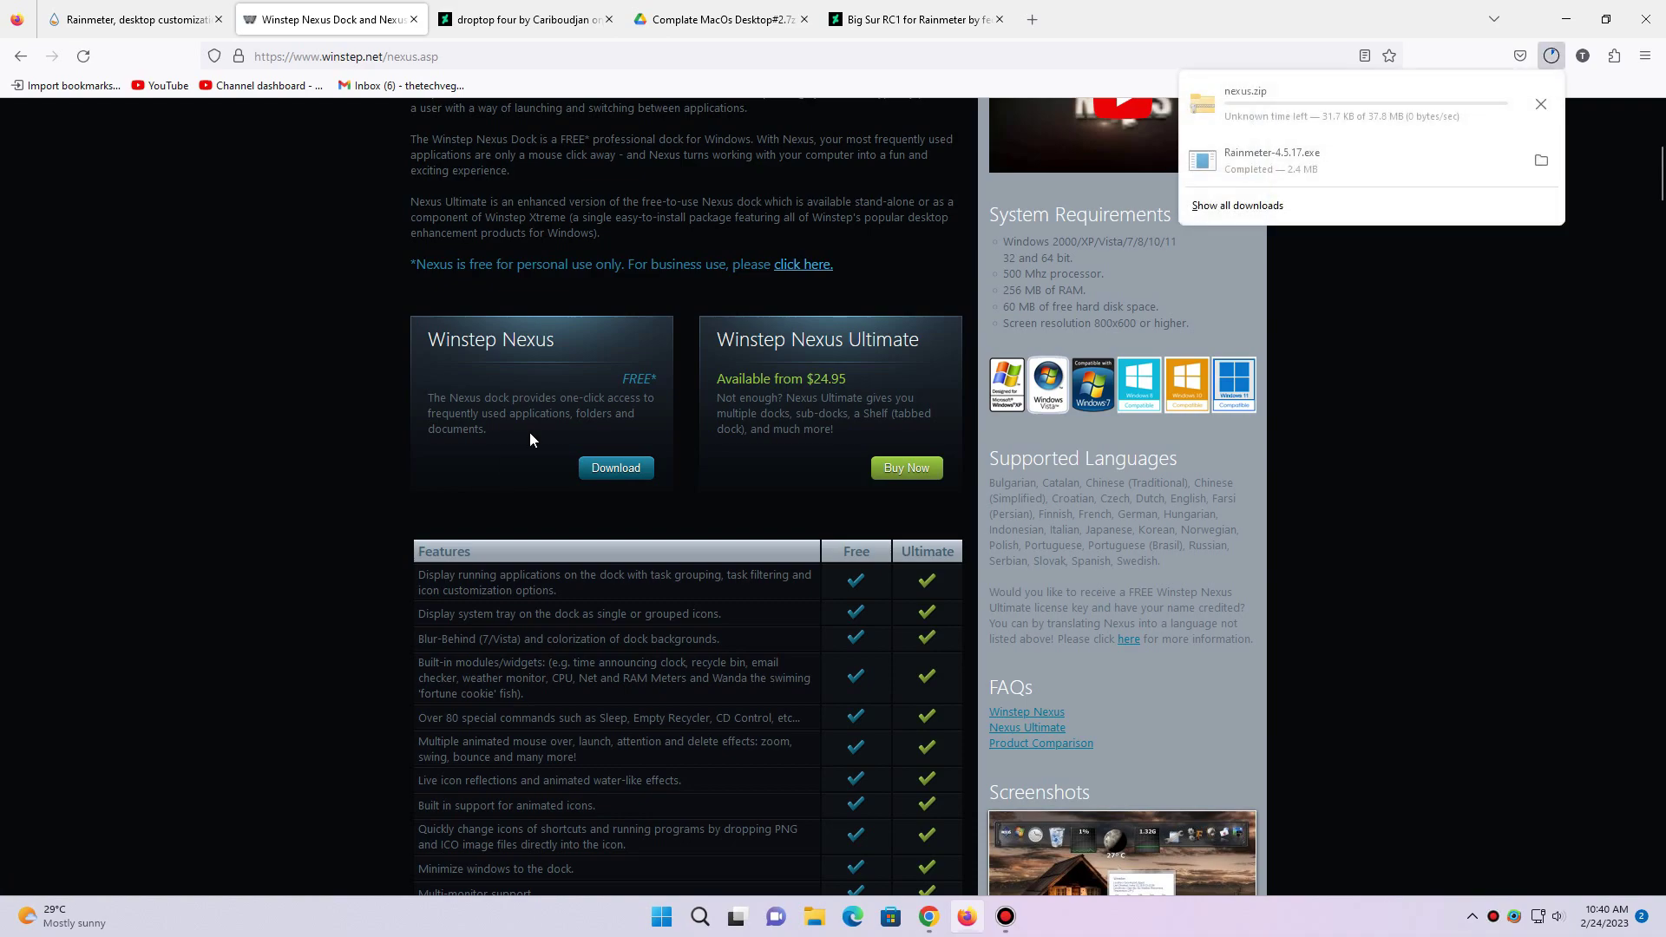
Download Droptop Basic Version from its GitHub release page and the Complate MacOs Desktop#2.7z archive from Google Drive
click(488, 31)
scroll(476, 206, down, 6)
click(603, 434)
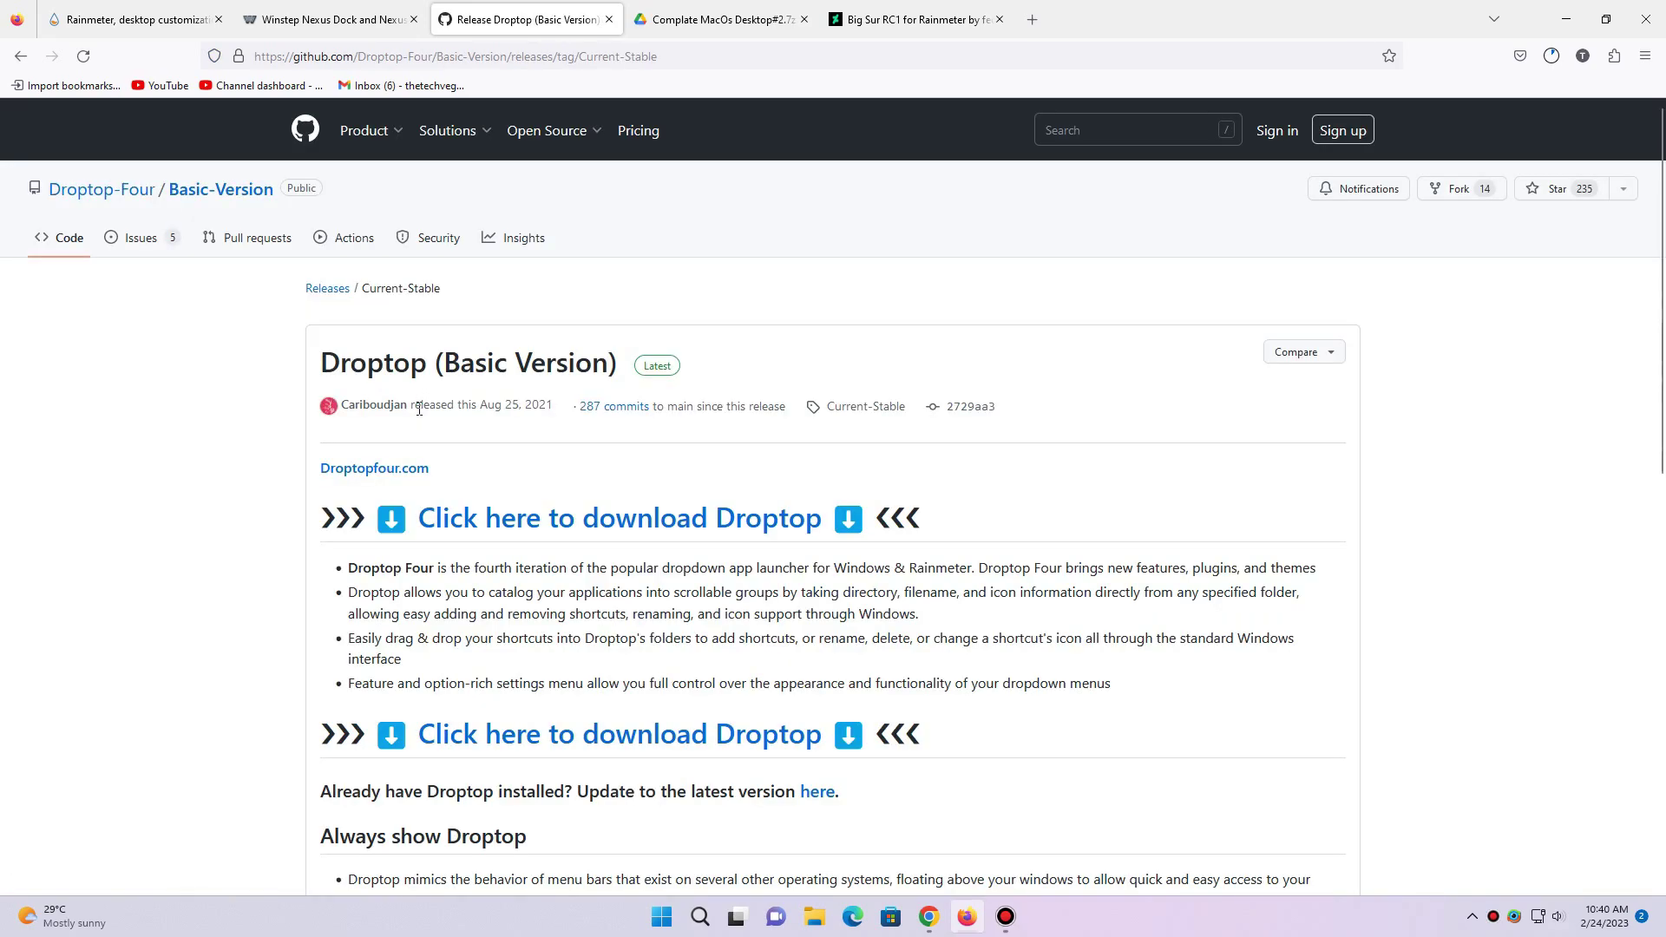
click(533, 527)
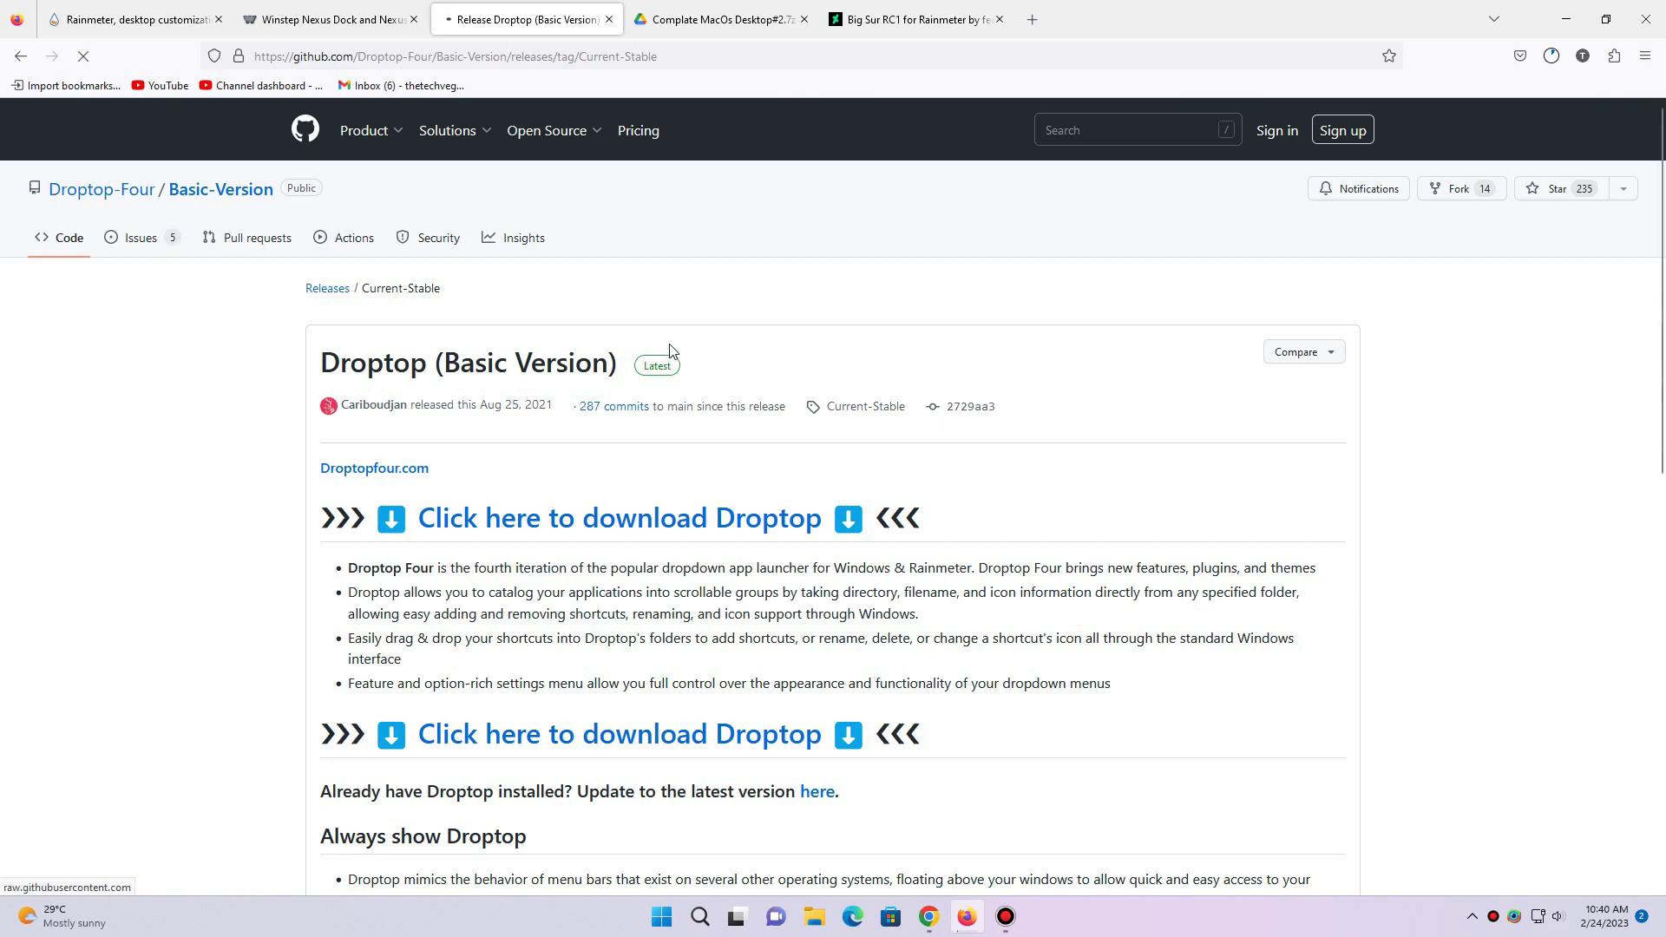
click(705, 19)
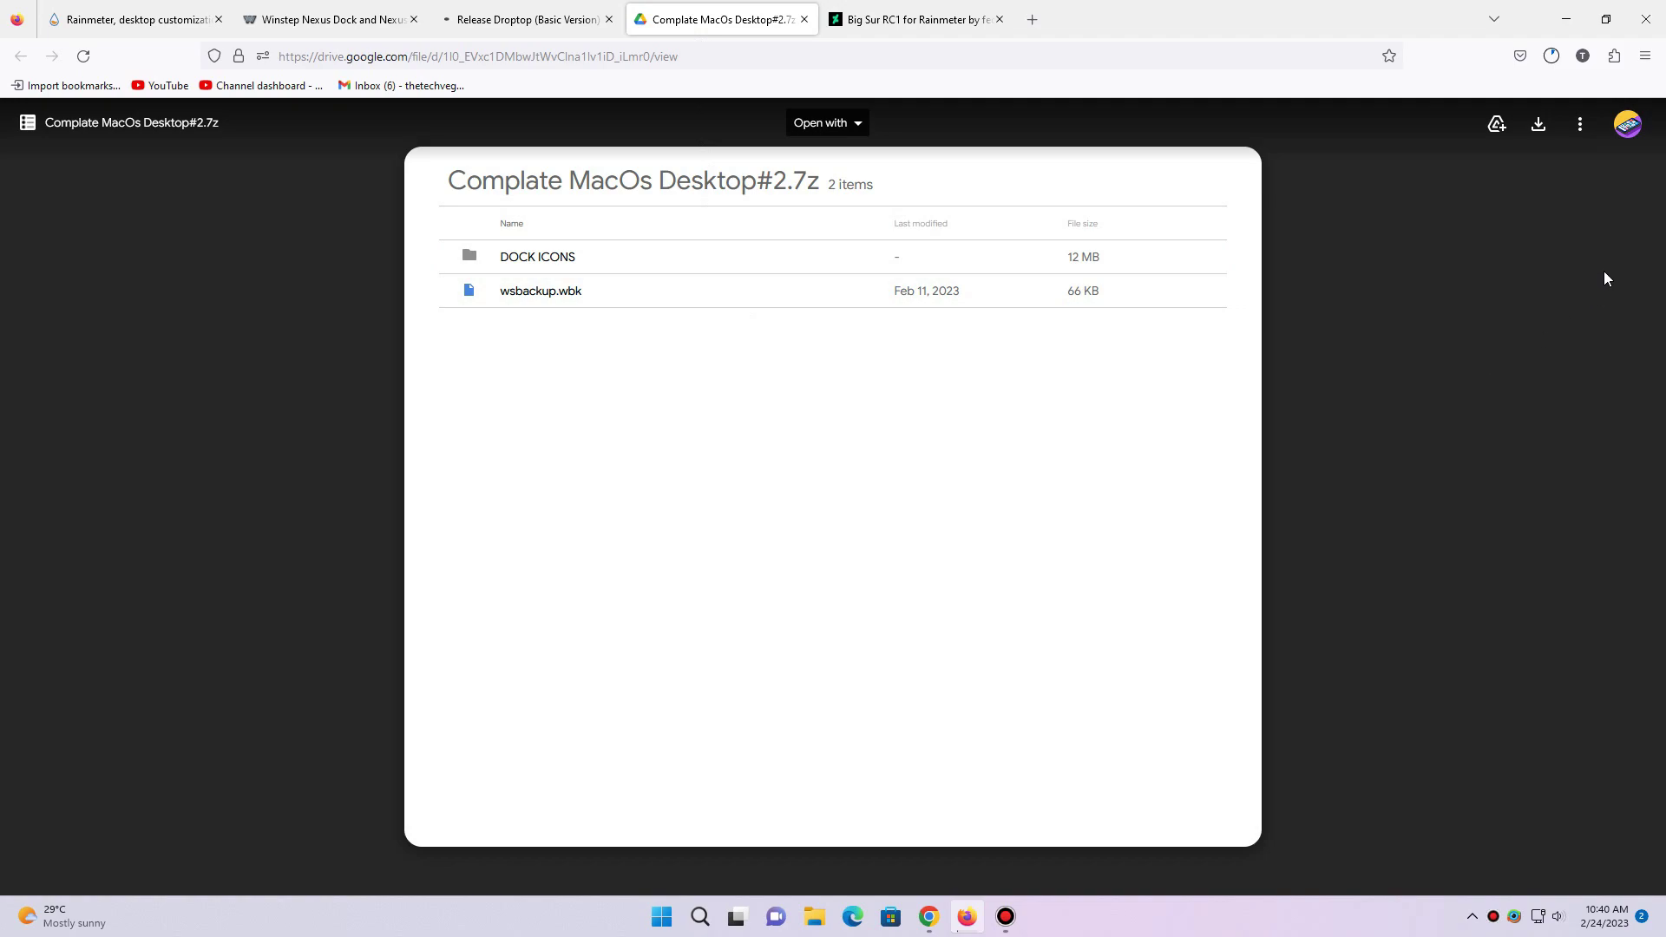
click(1539, 123)
Download the Big Sur RC1 for Rainmeter skin from its DeviantArt page, checking the progress of the other downloads
click(908, 28)
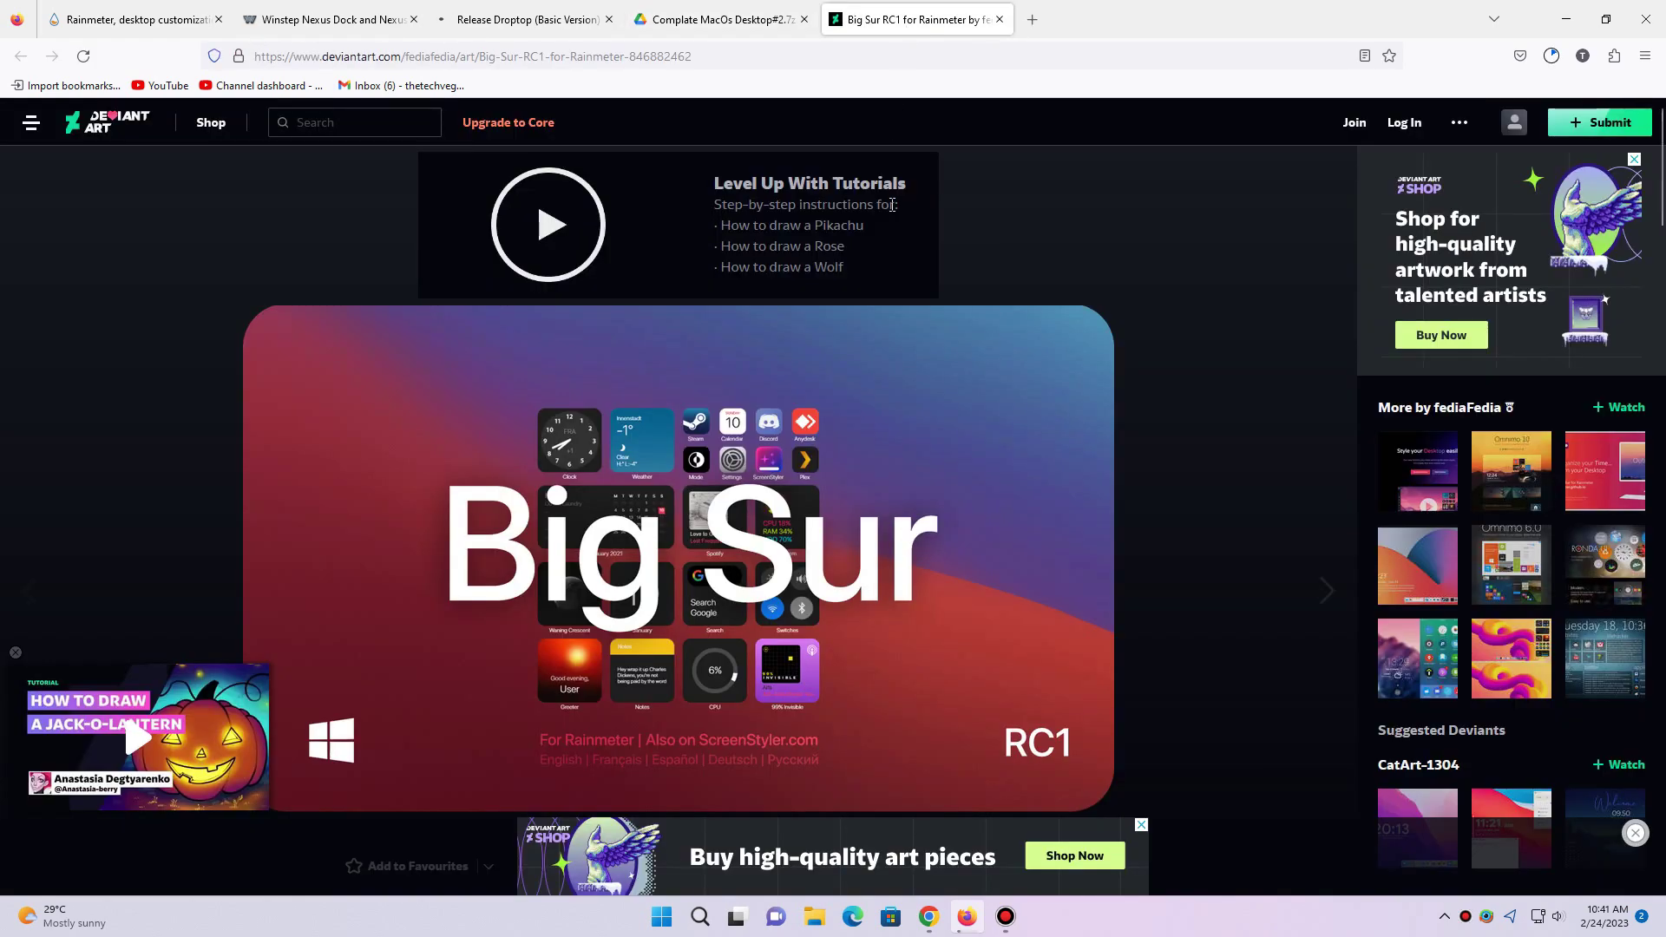
scroll(884, 221, down, 3)
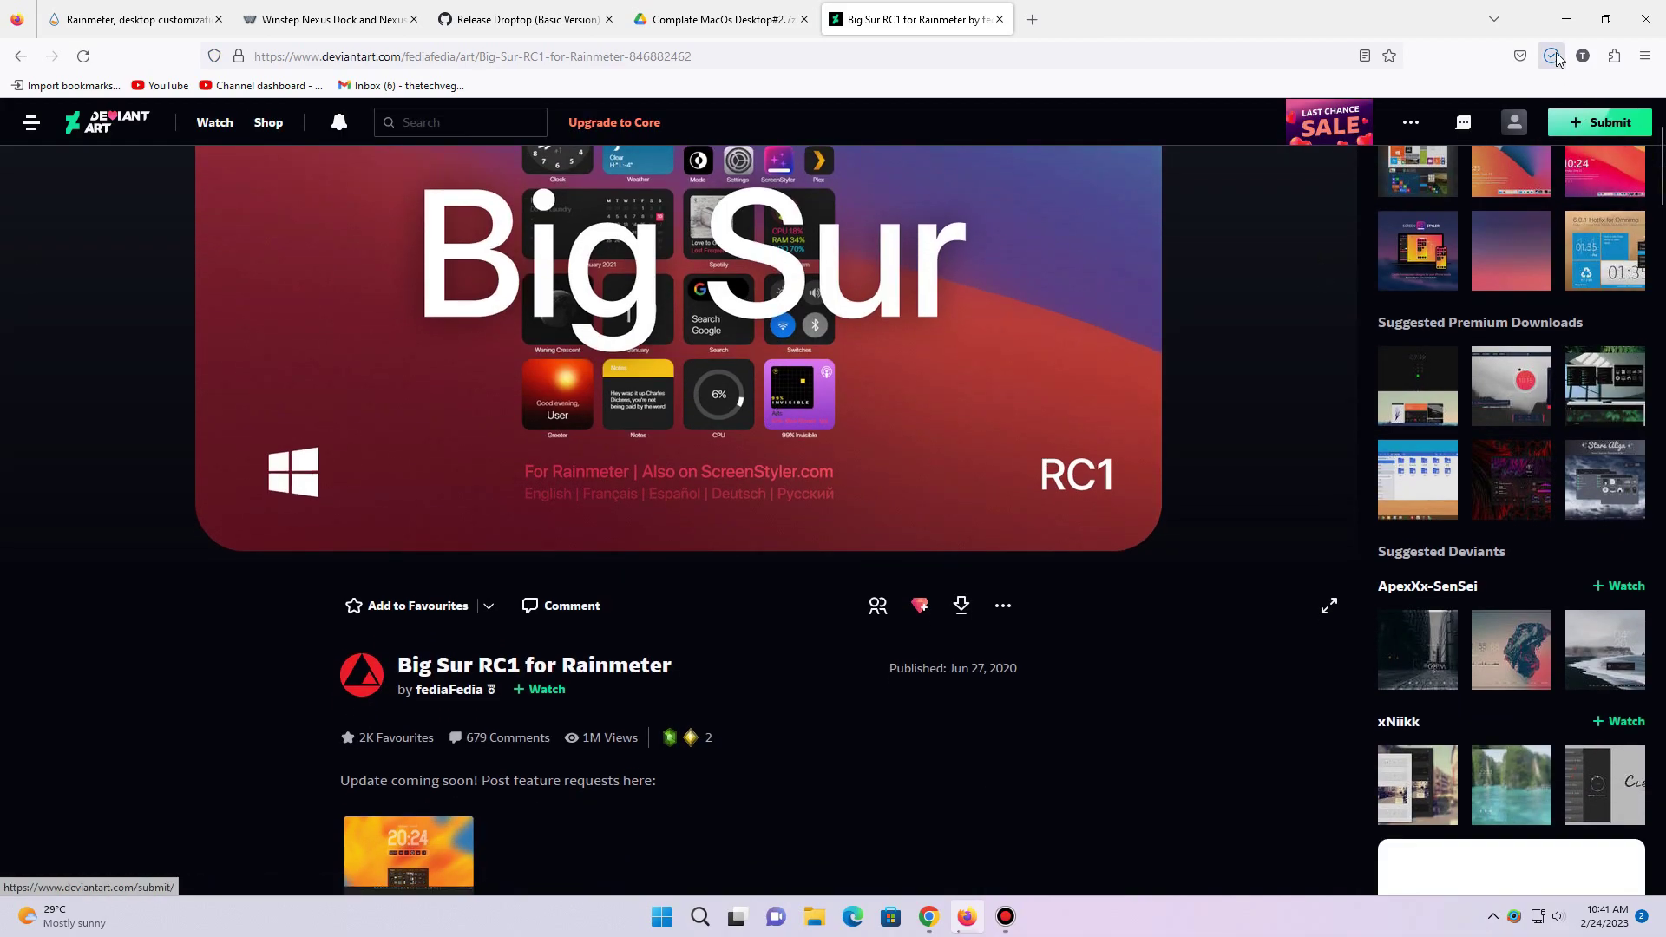
click(1553, 57)
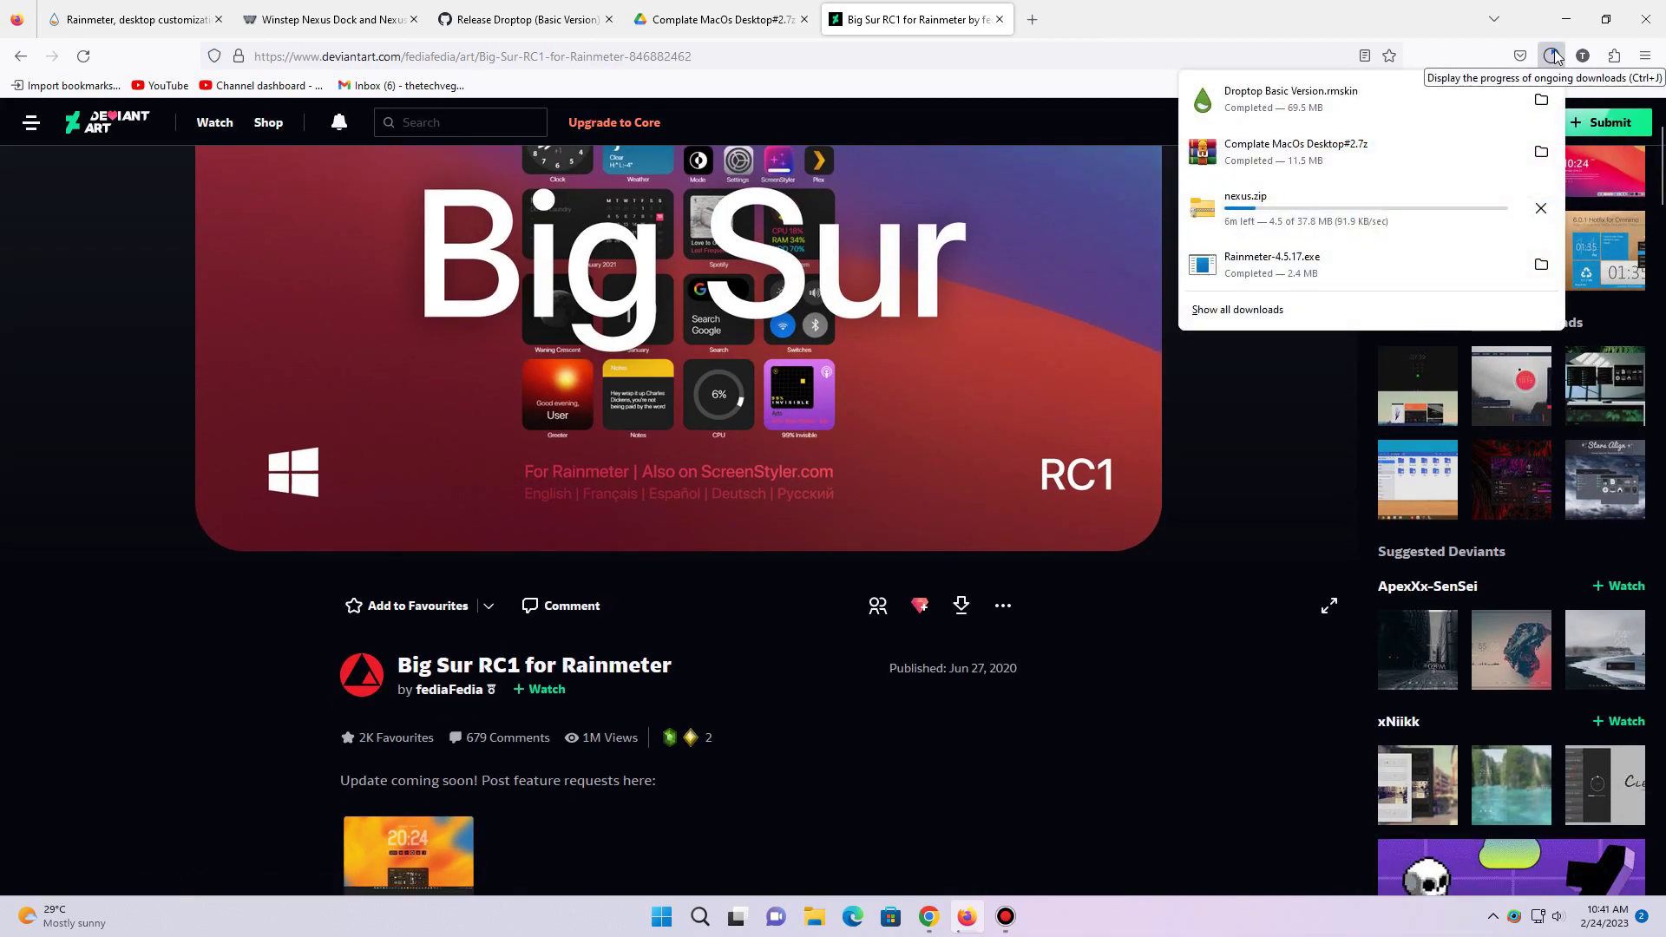
click(1219, 210)
scroll(1206, 391, down, 2)
click(952, 441)
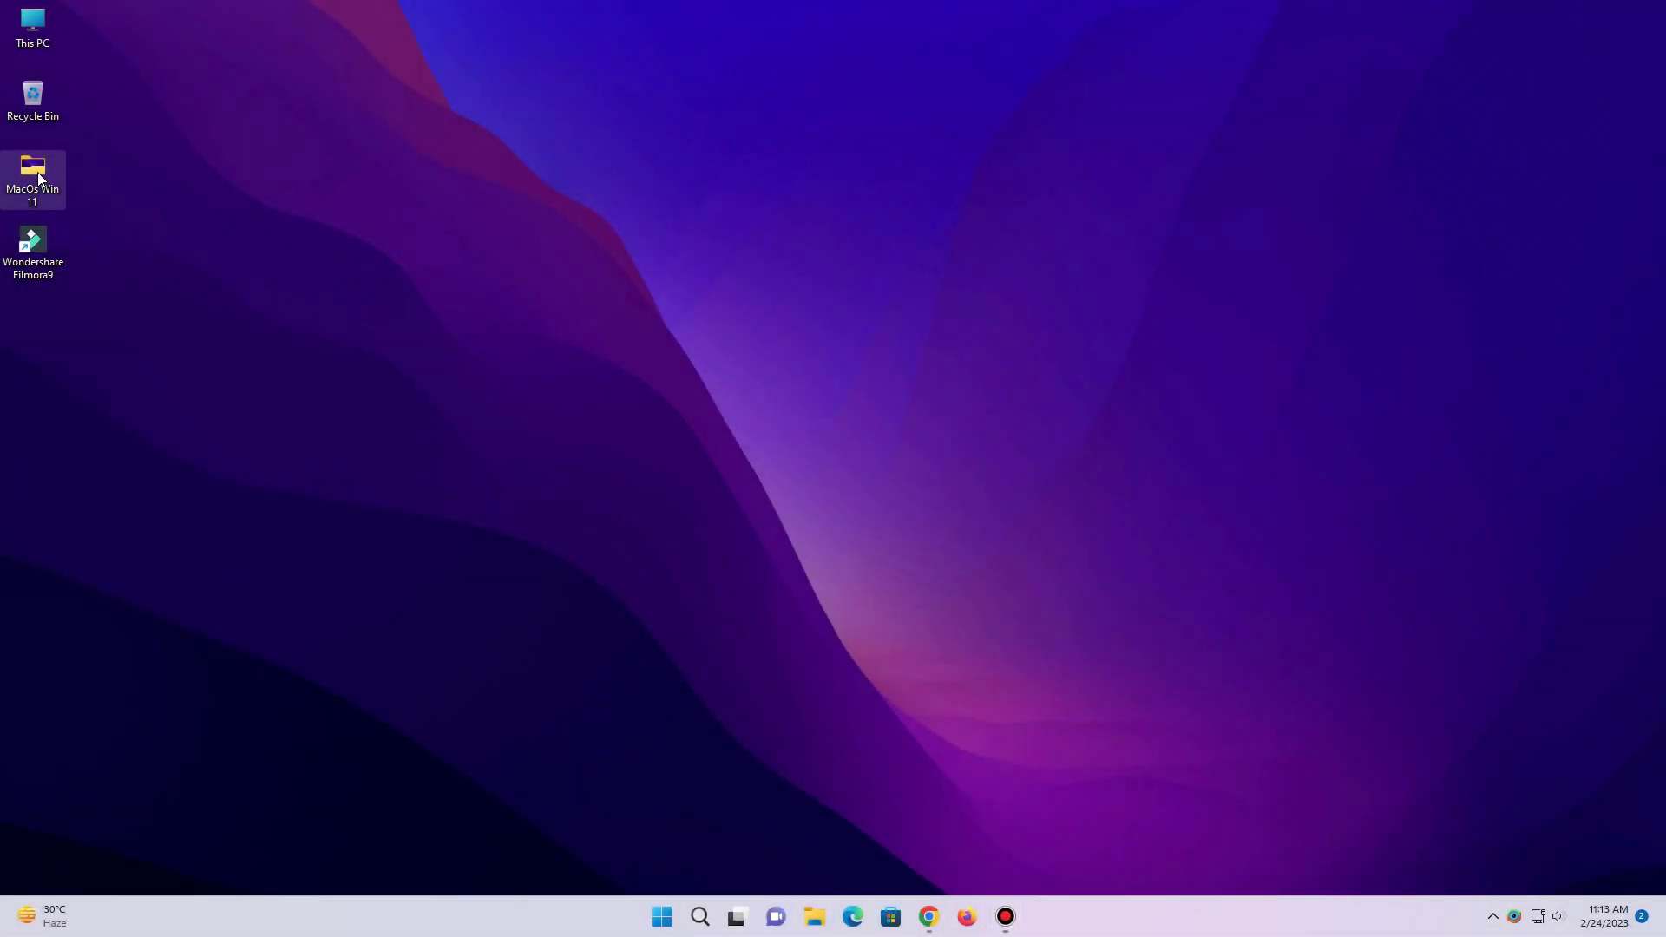
Open the MacOs Win 11 folder on the desktop and run NexusSetup.exe from the nexus archive using WinRAR
double_click(39, 174)
drag(611, 352, 508, 133)
double_click(510, 139)
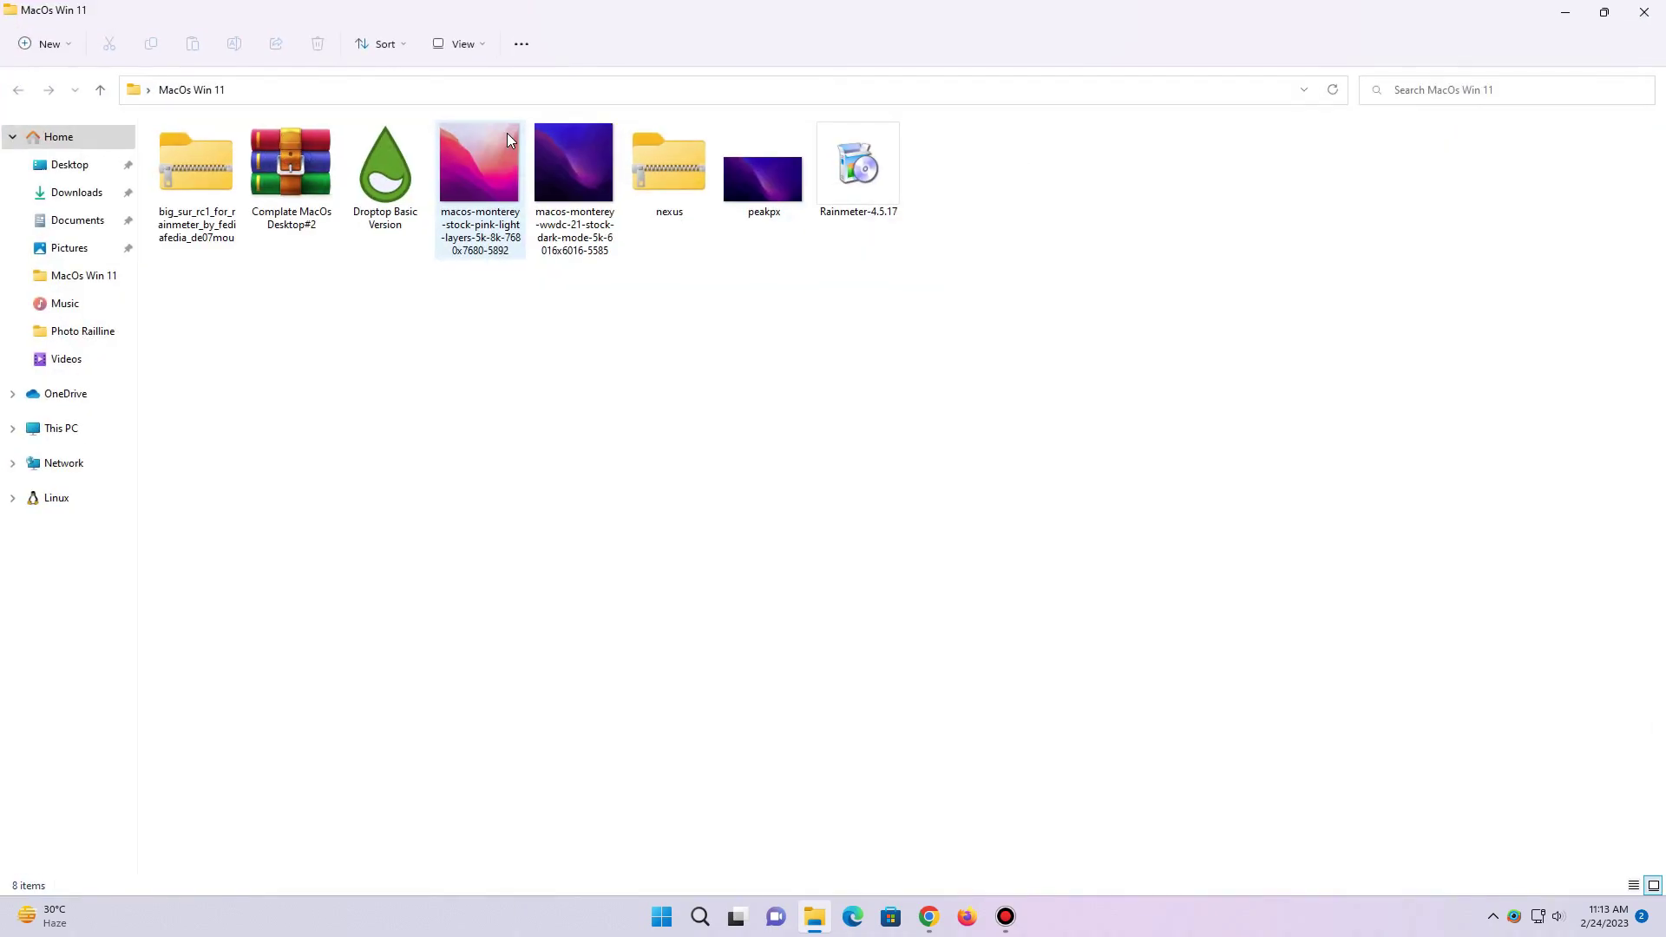
click(671, 175)
right_click(671, 175)
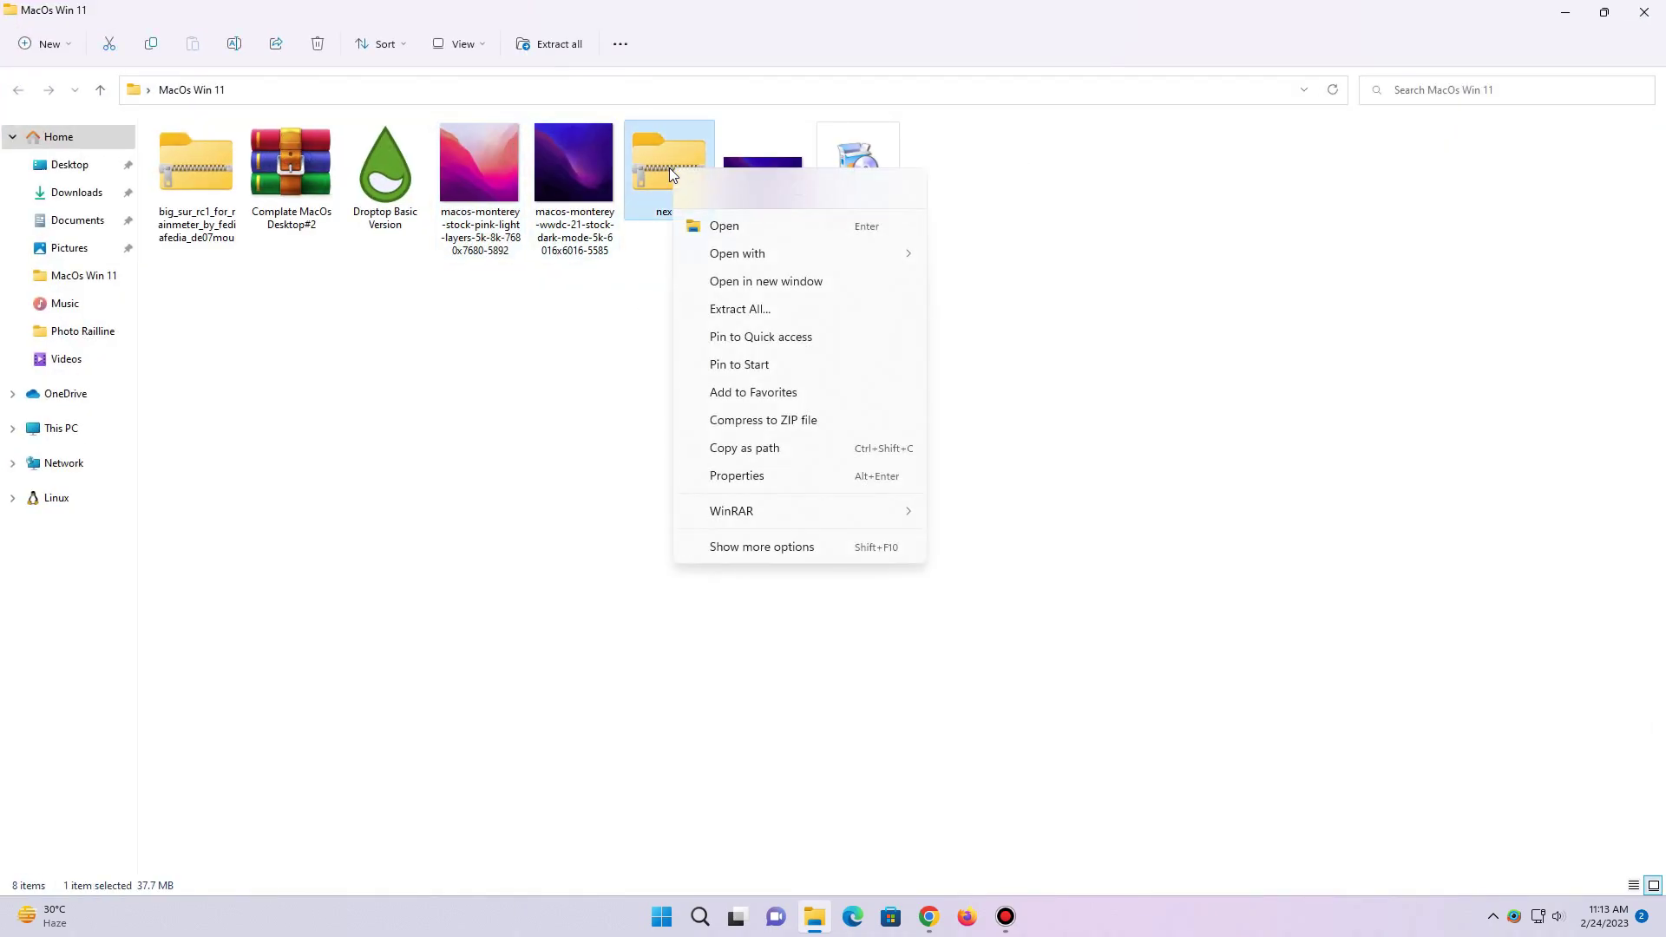
mouse_move(752, 512)
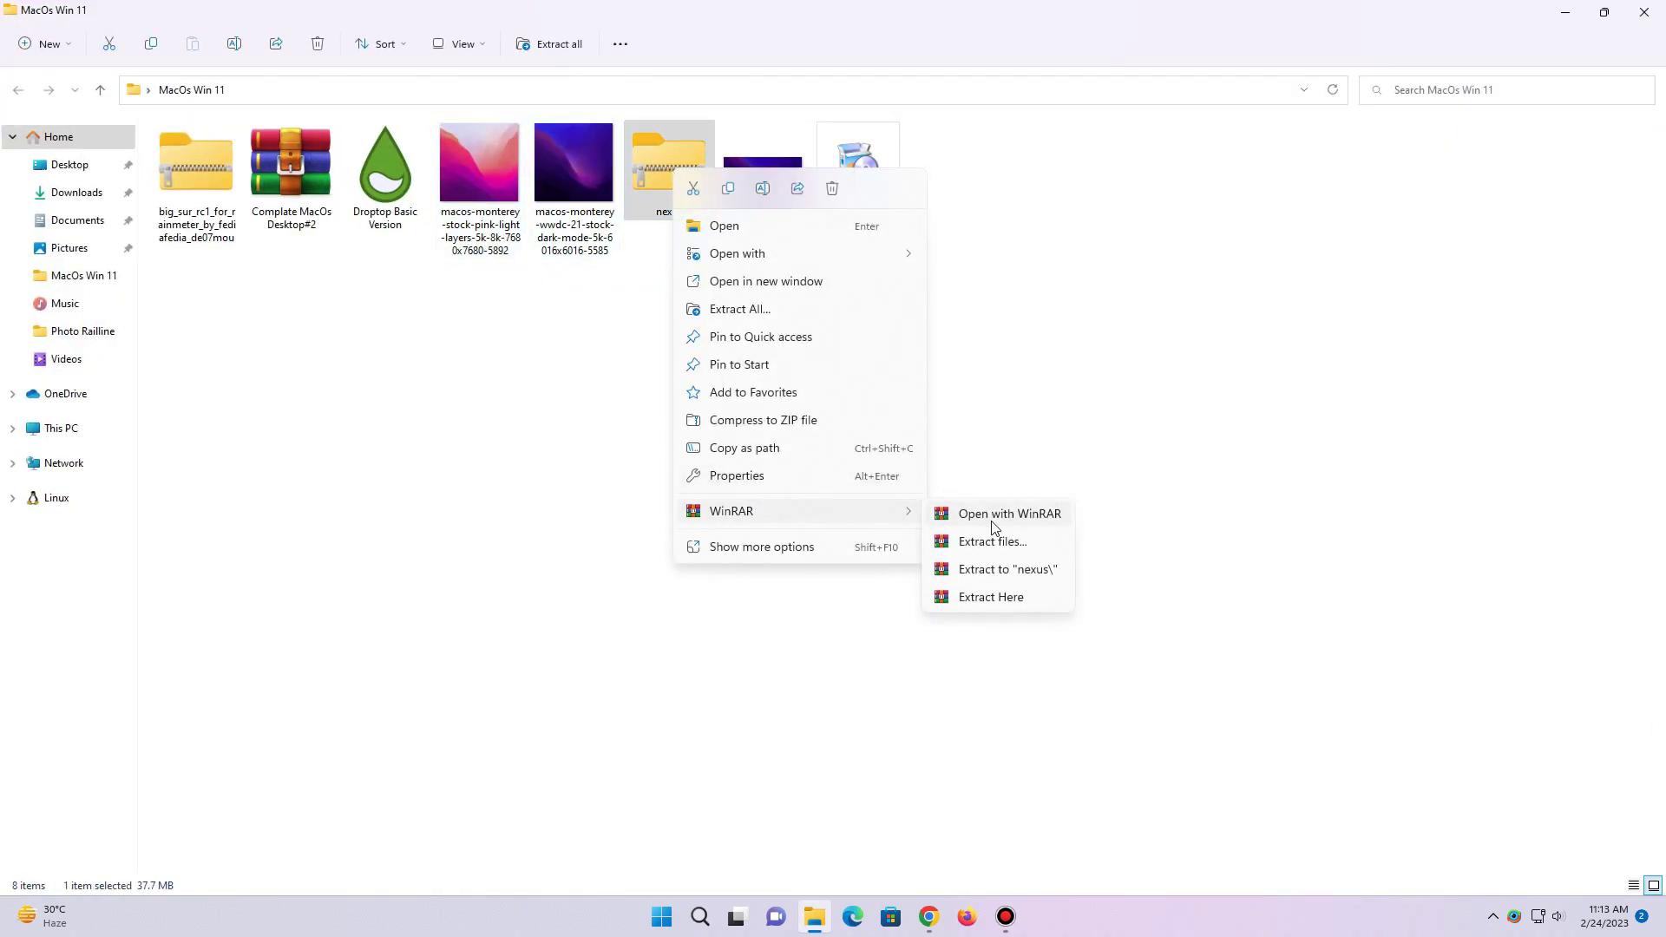
click(1003, 519)
double_click(126, 218)
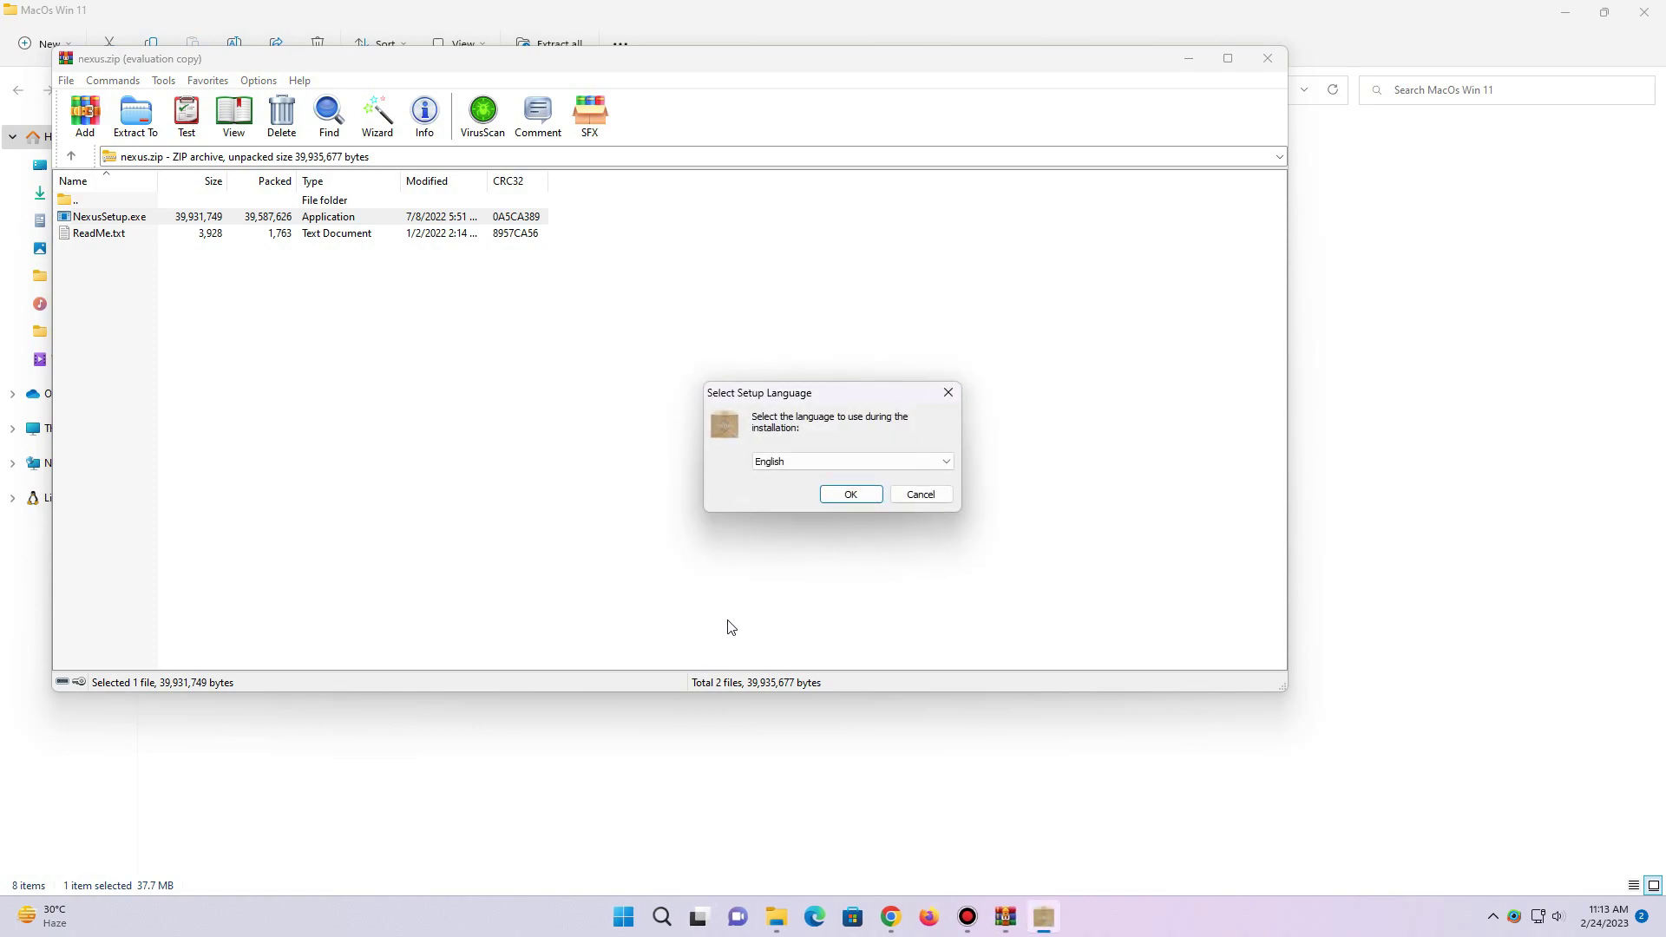
Install Nexus in English with the license accepted and default settings, finish without launching it, and close the archive window
click(852, 493)
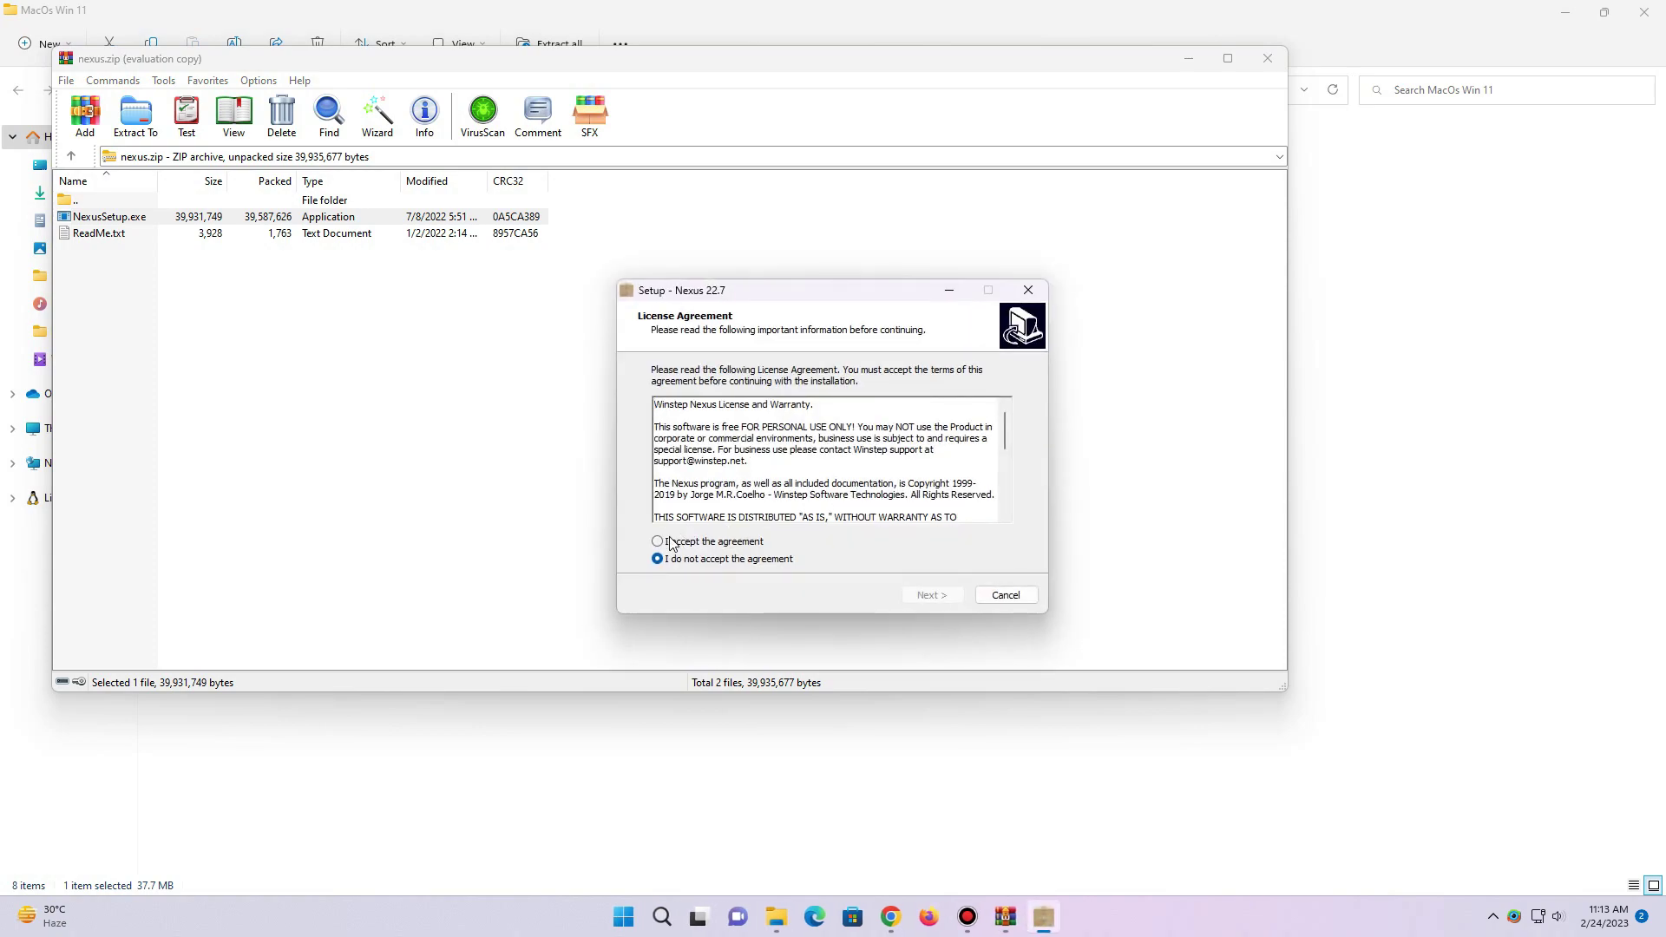
click(939, 602)
click(939, 601)
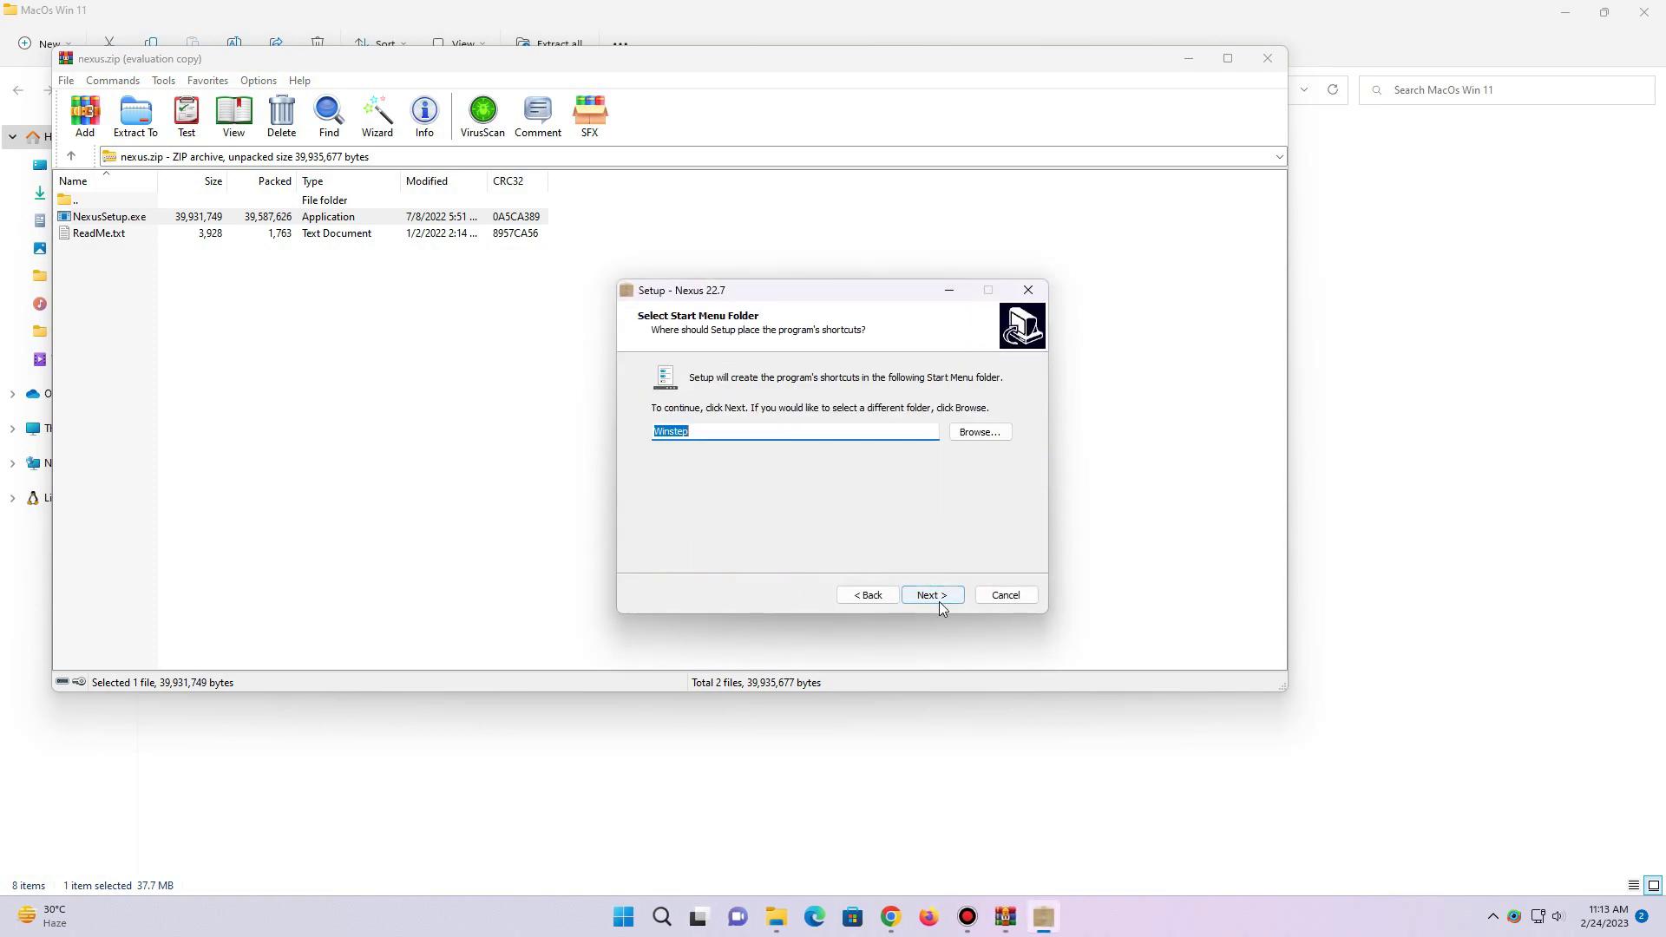
click(939, 602)
click(939, 601)
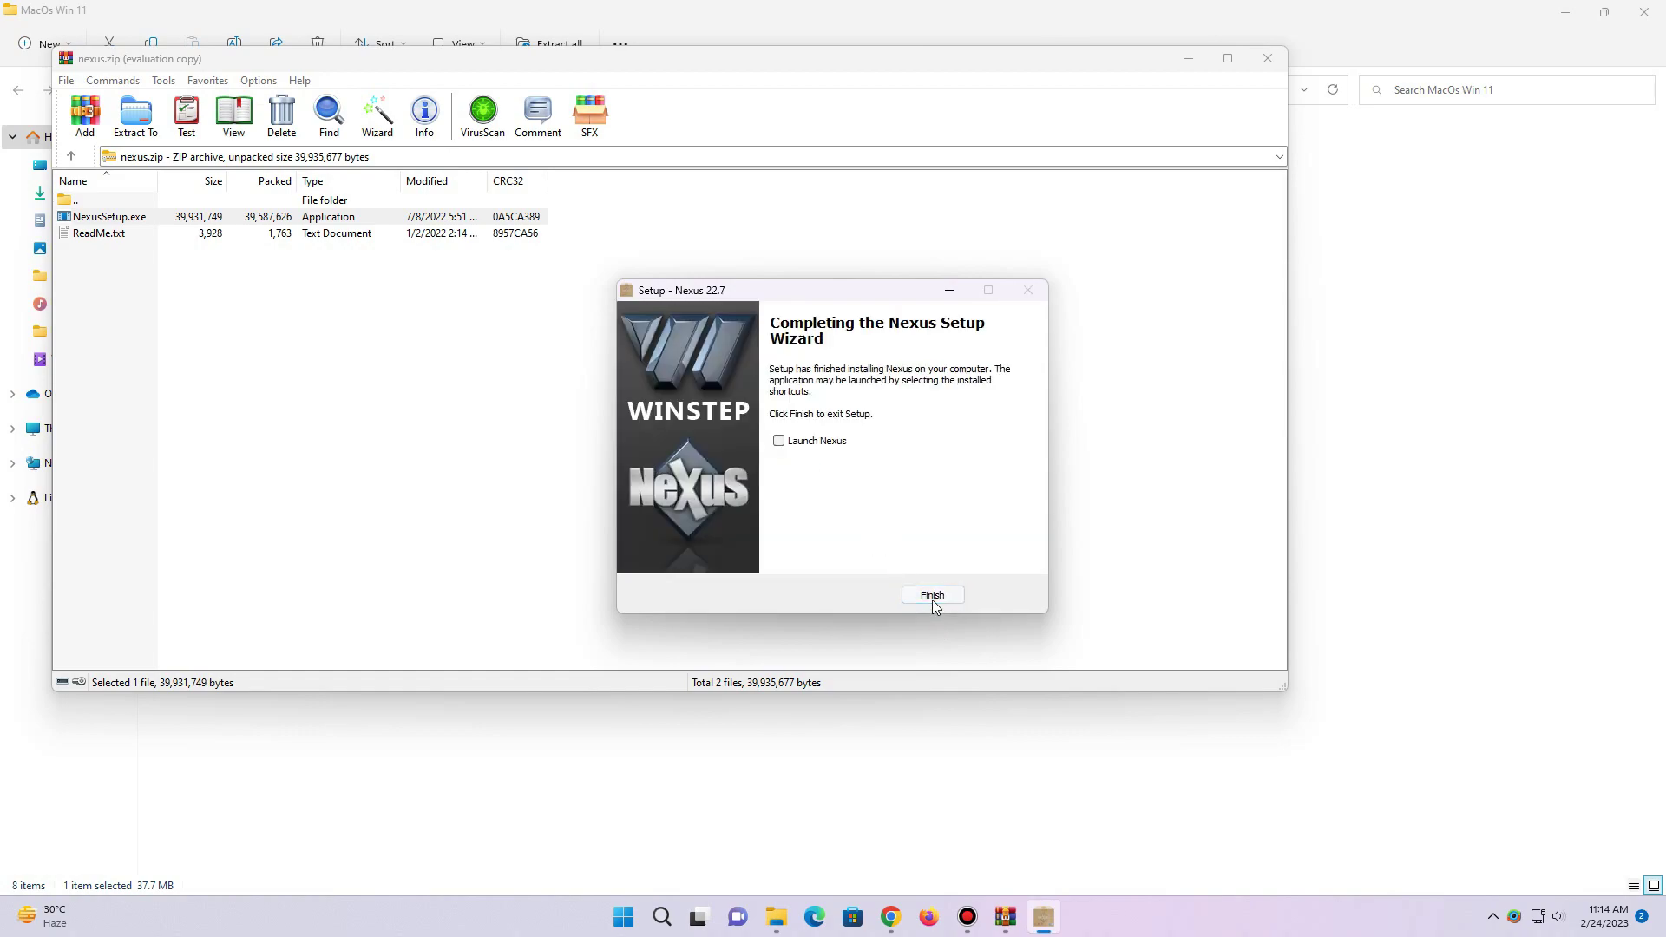
click(933, 597)
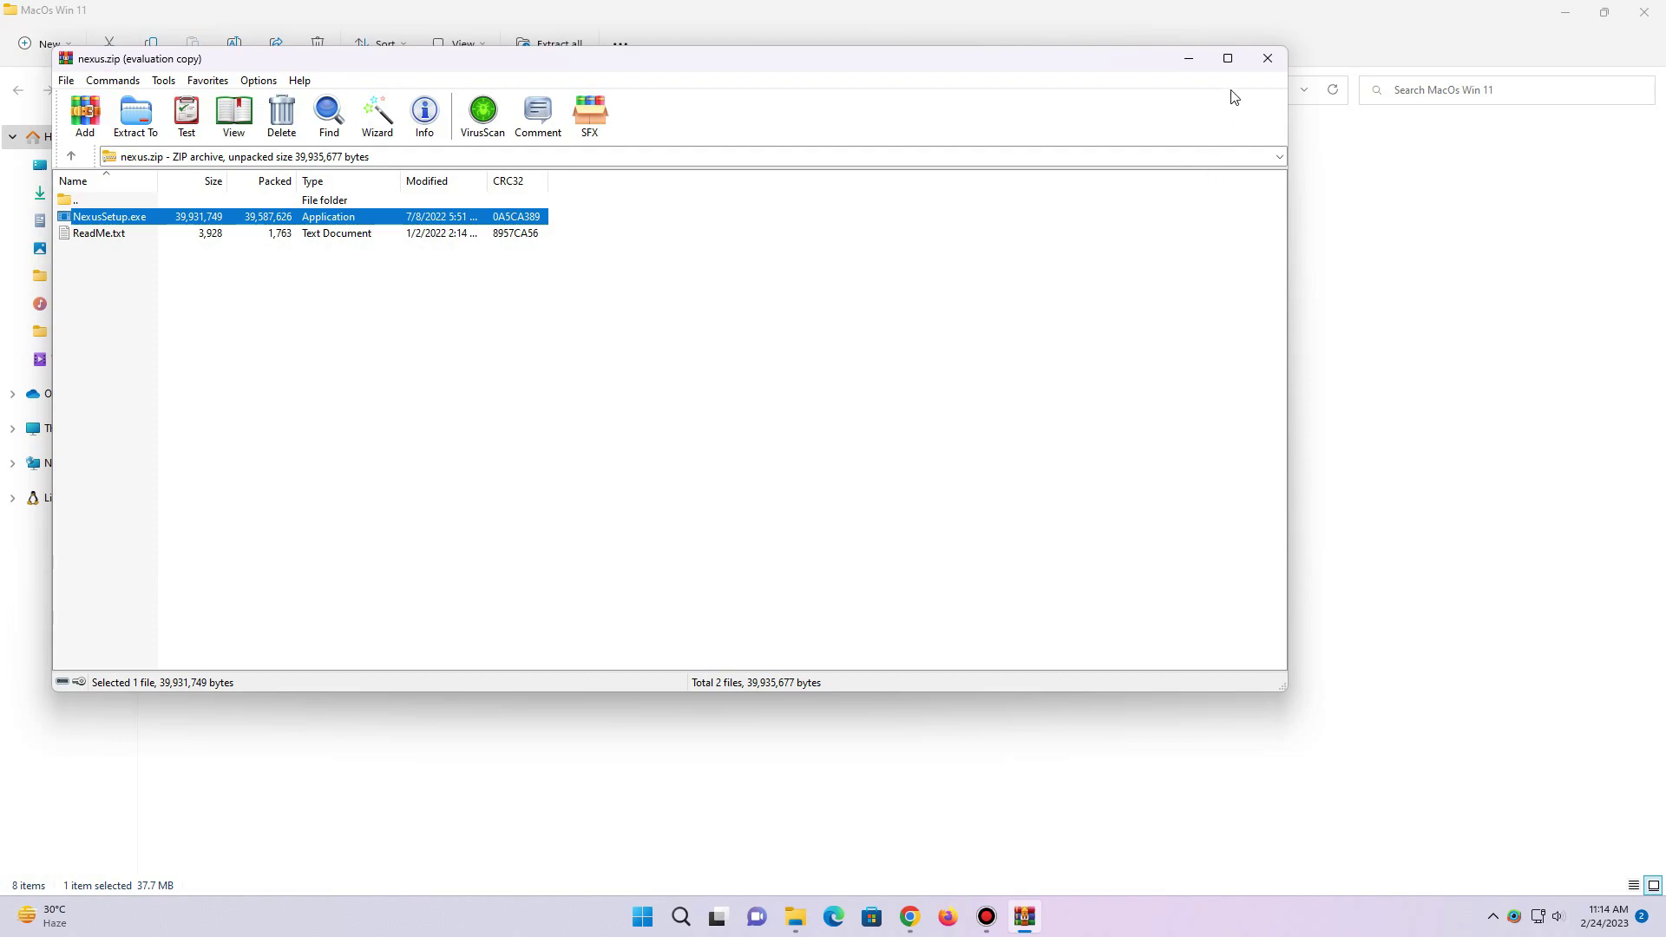
click(1268, 58)
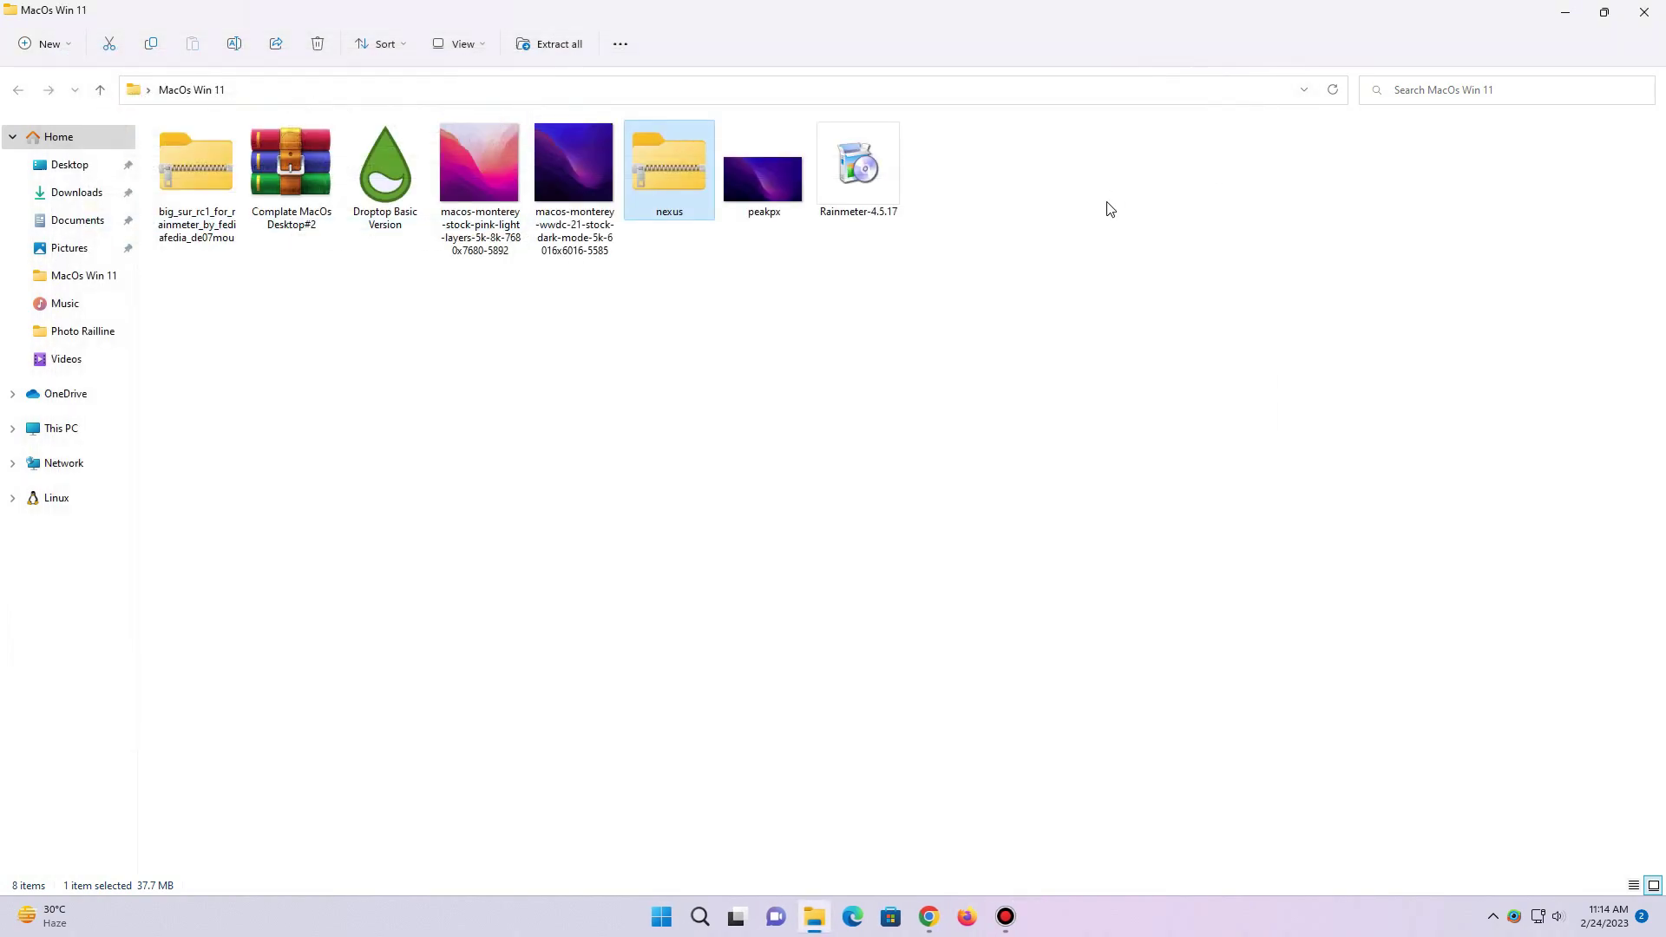
Extract the Complate MacOs Desktop#2 archive into a folder of the same name inside MacOs Win 11
right_click(300, 186)
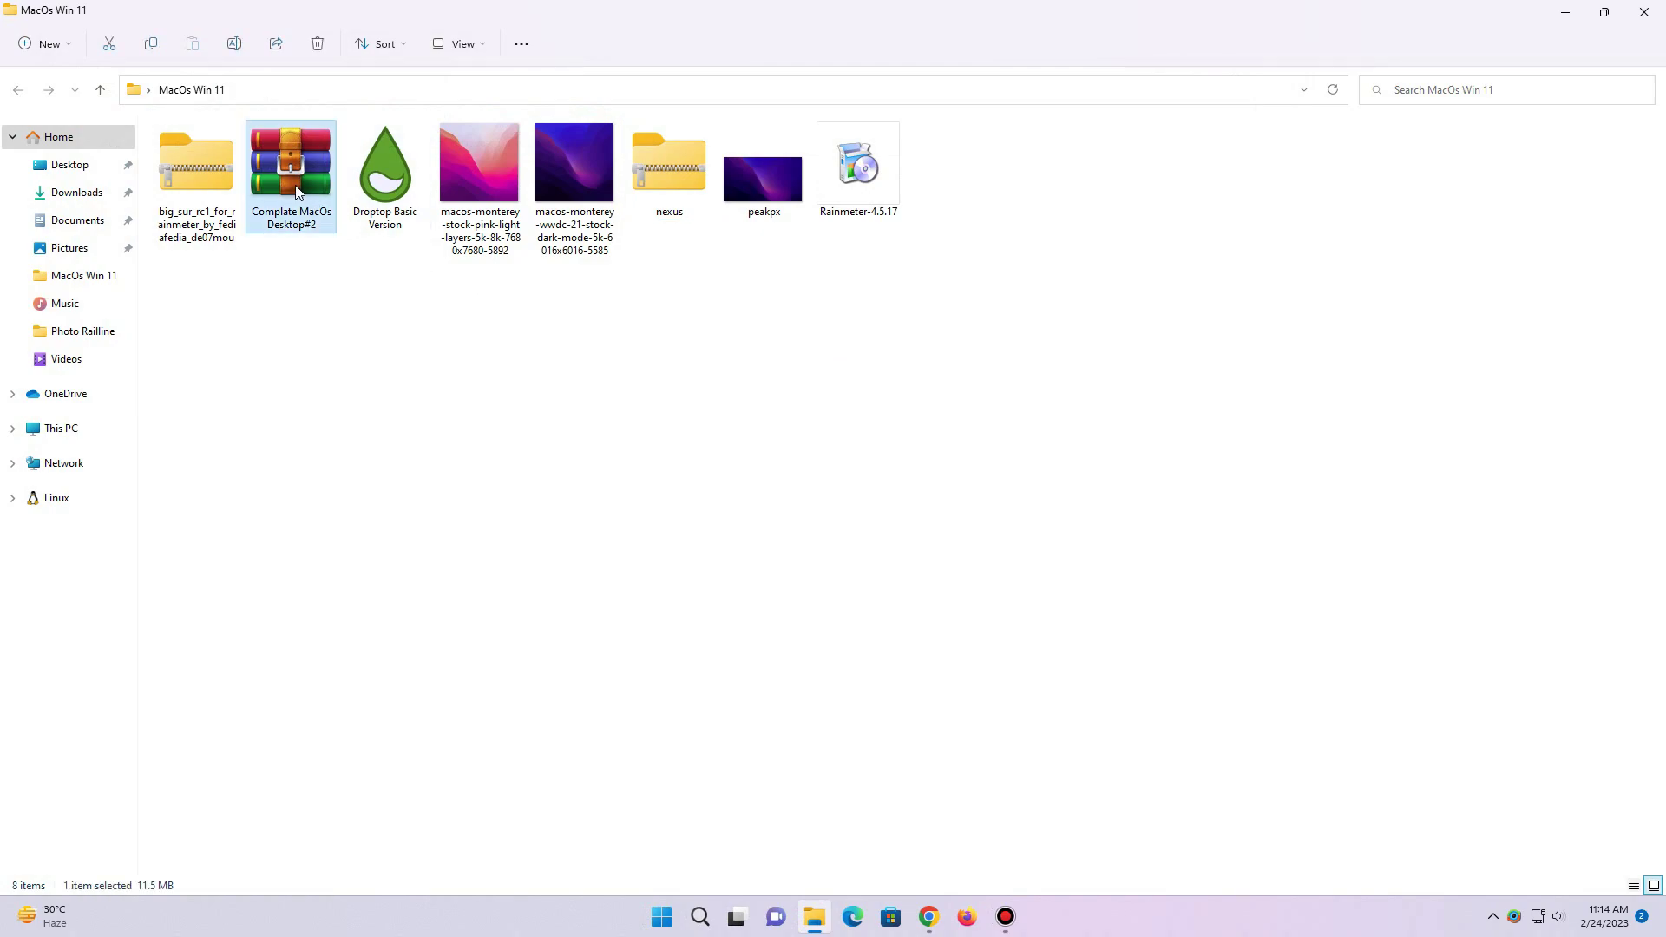
mouse_move(400, 418)
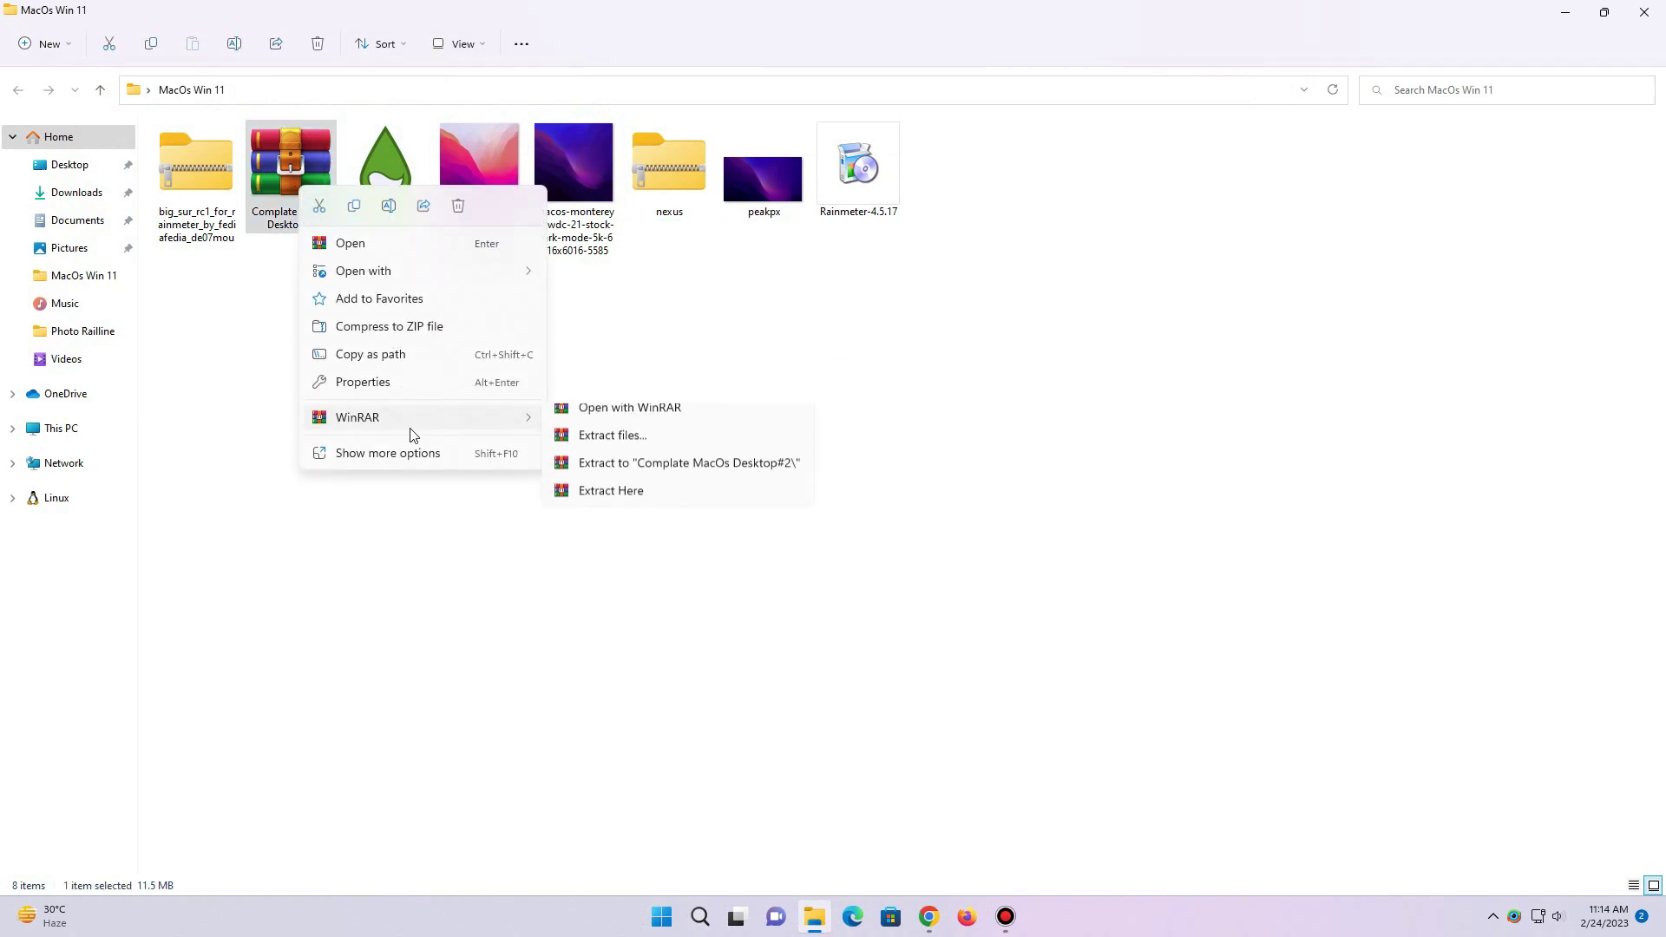
click(618, 444)
click(883, 654)
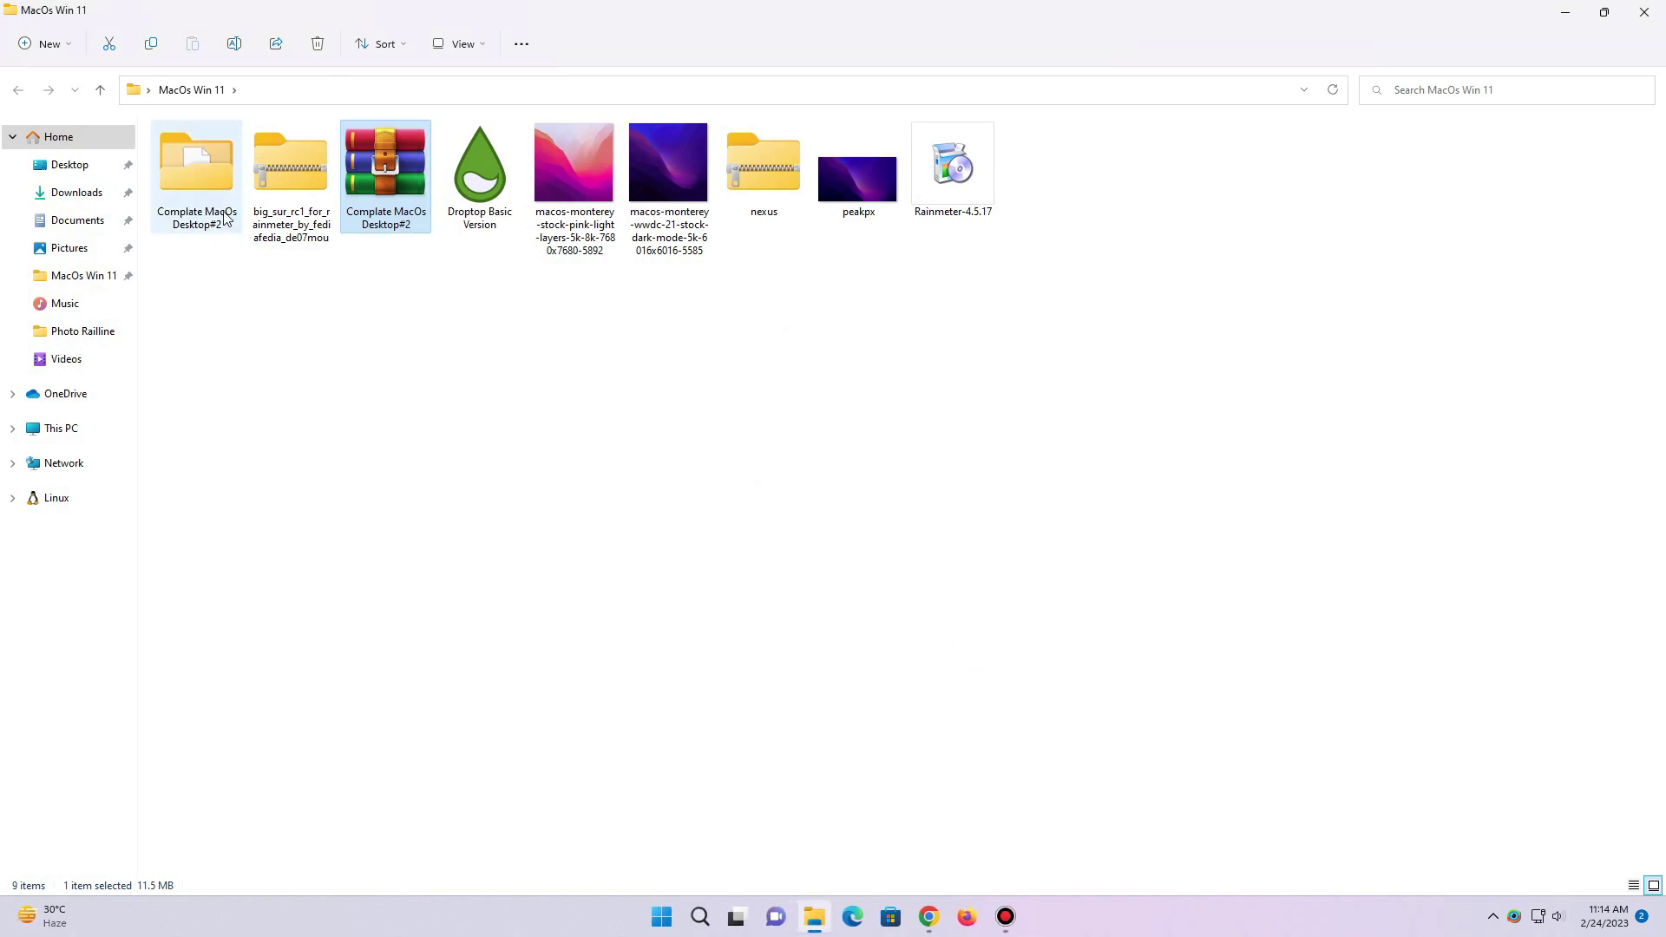
Copy the DOCK ICONS folder from the extracted Complate MacOs Desktop#2 folder to Local Disk (C:) and close the file window
double_click(193, 186)
right_click(208, 153)
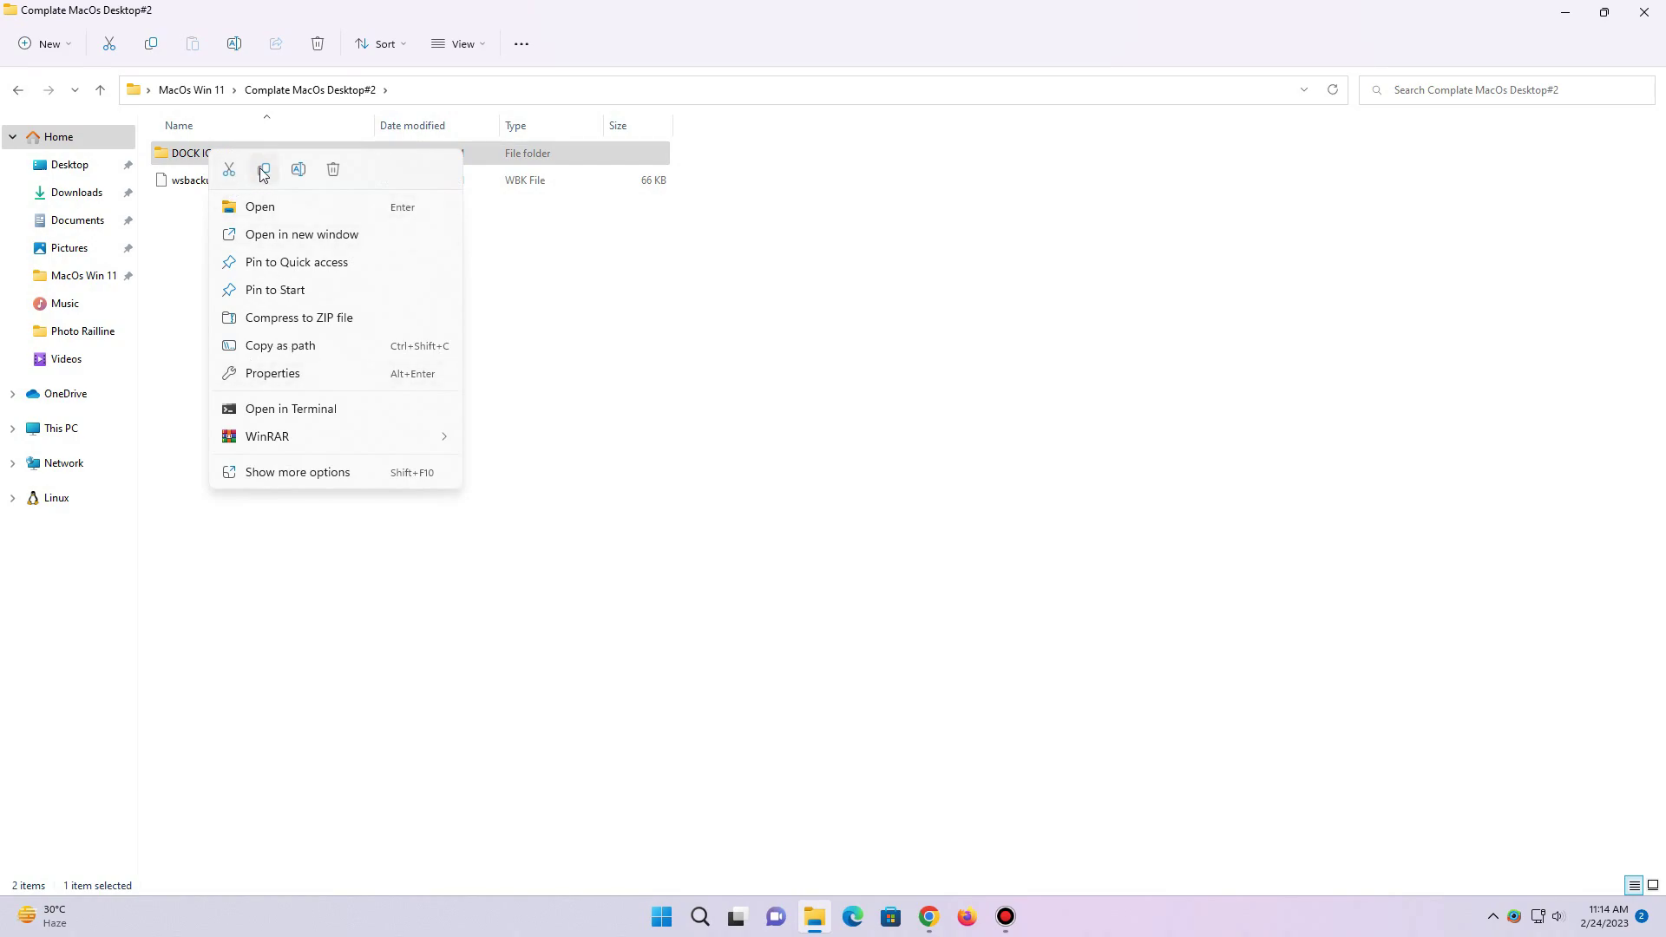
click(264, 170)
click(65, 434)
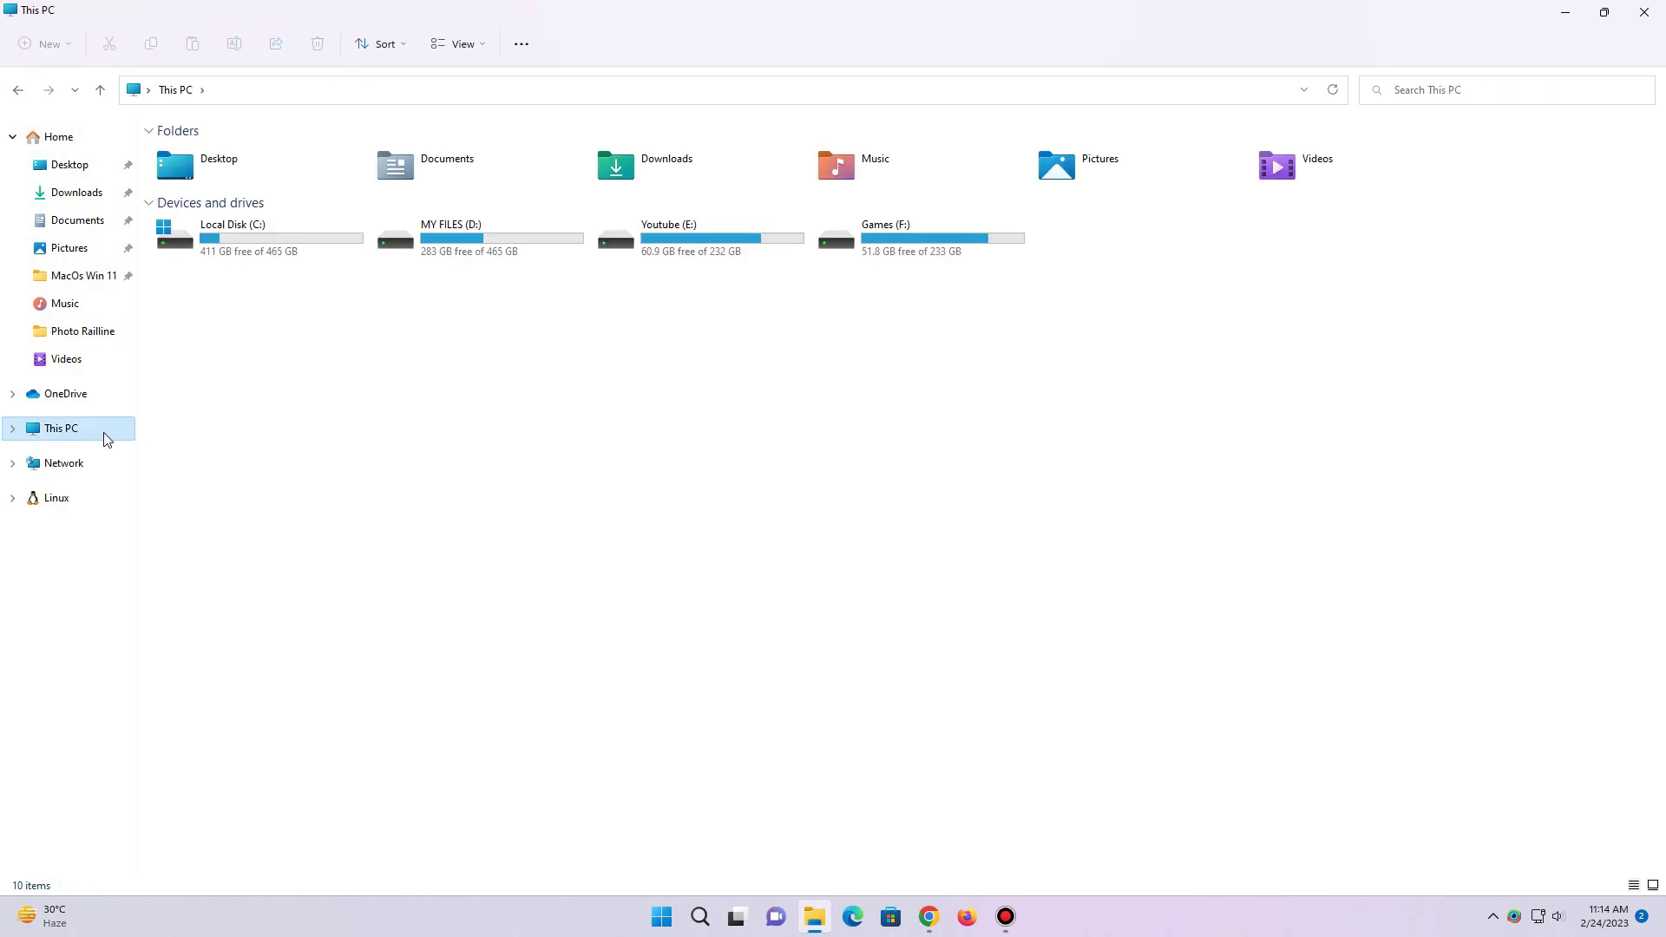
double_click(227, 247)
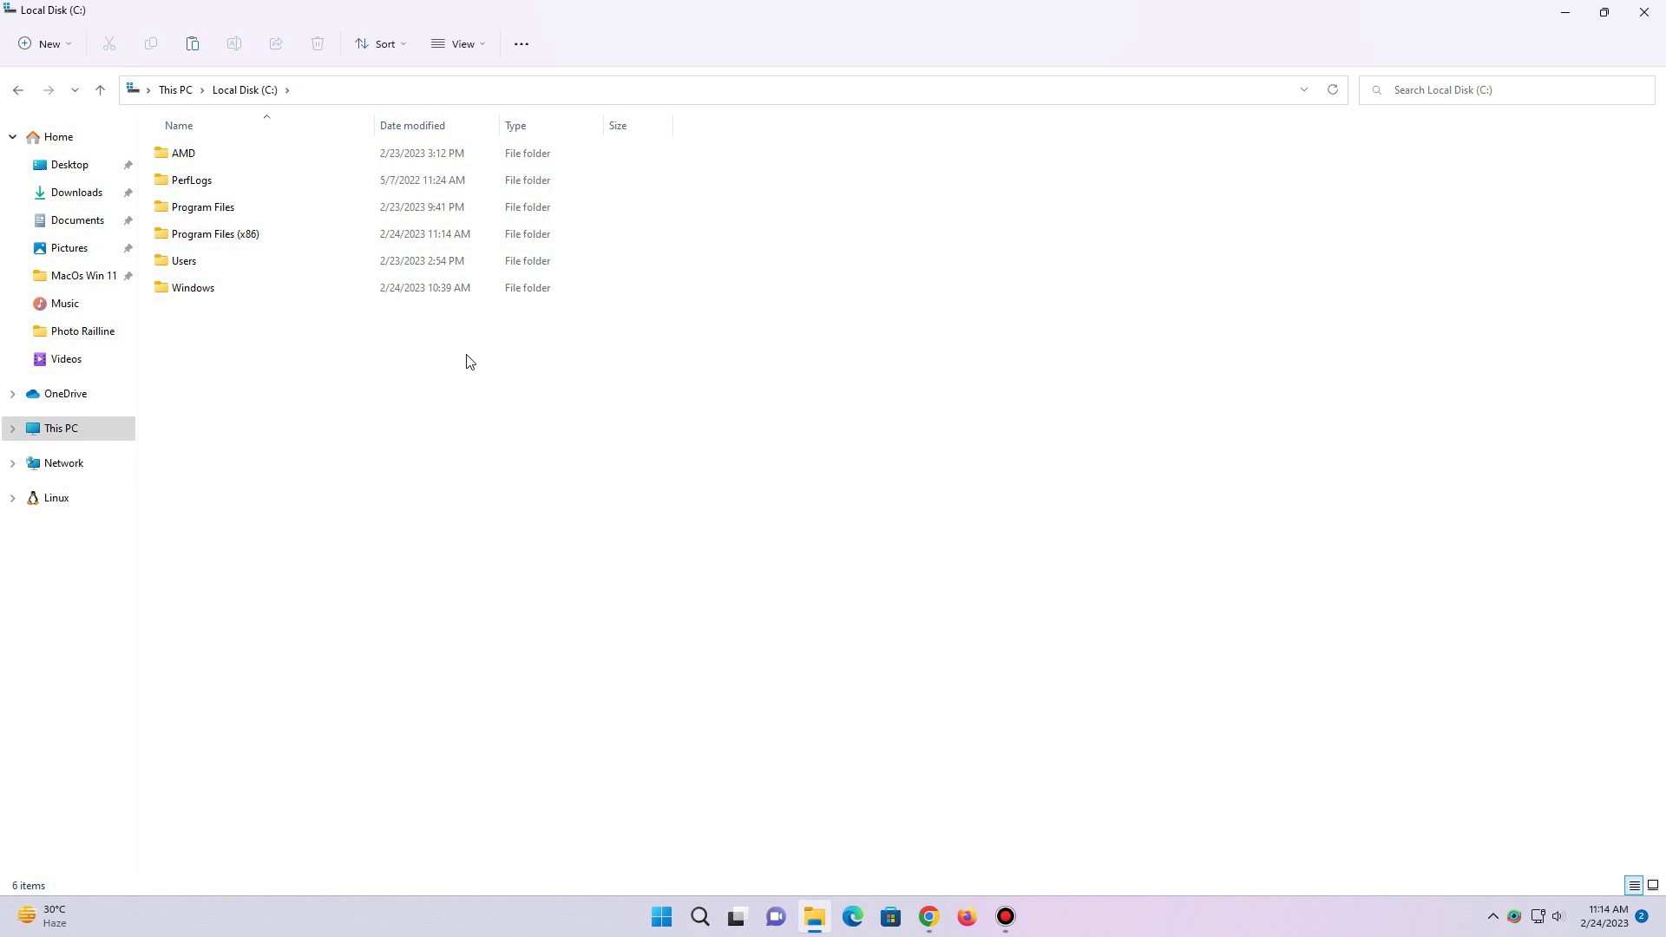
right_click(478, 374)
click(492, 380)
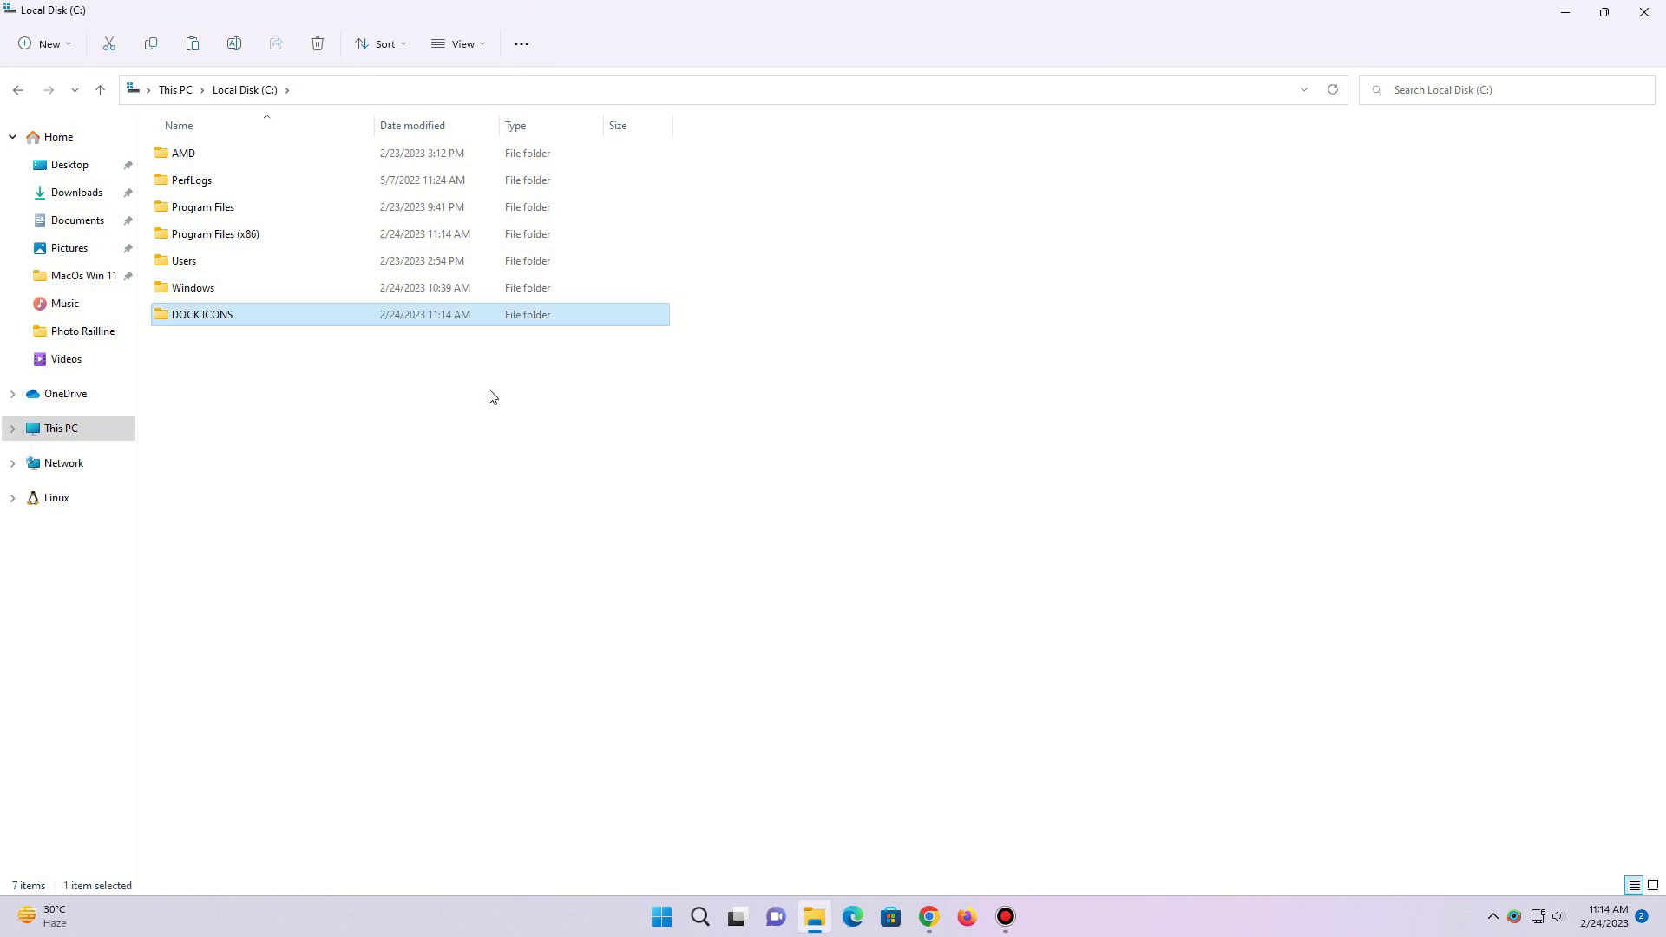
click(1646, 12)
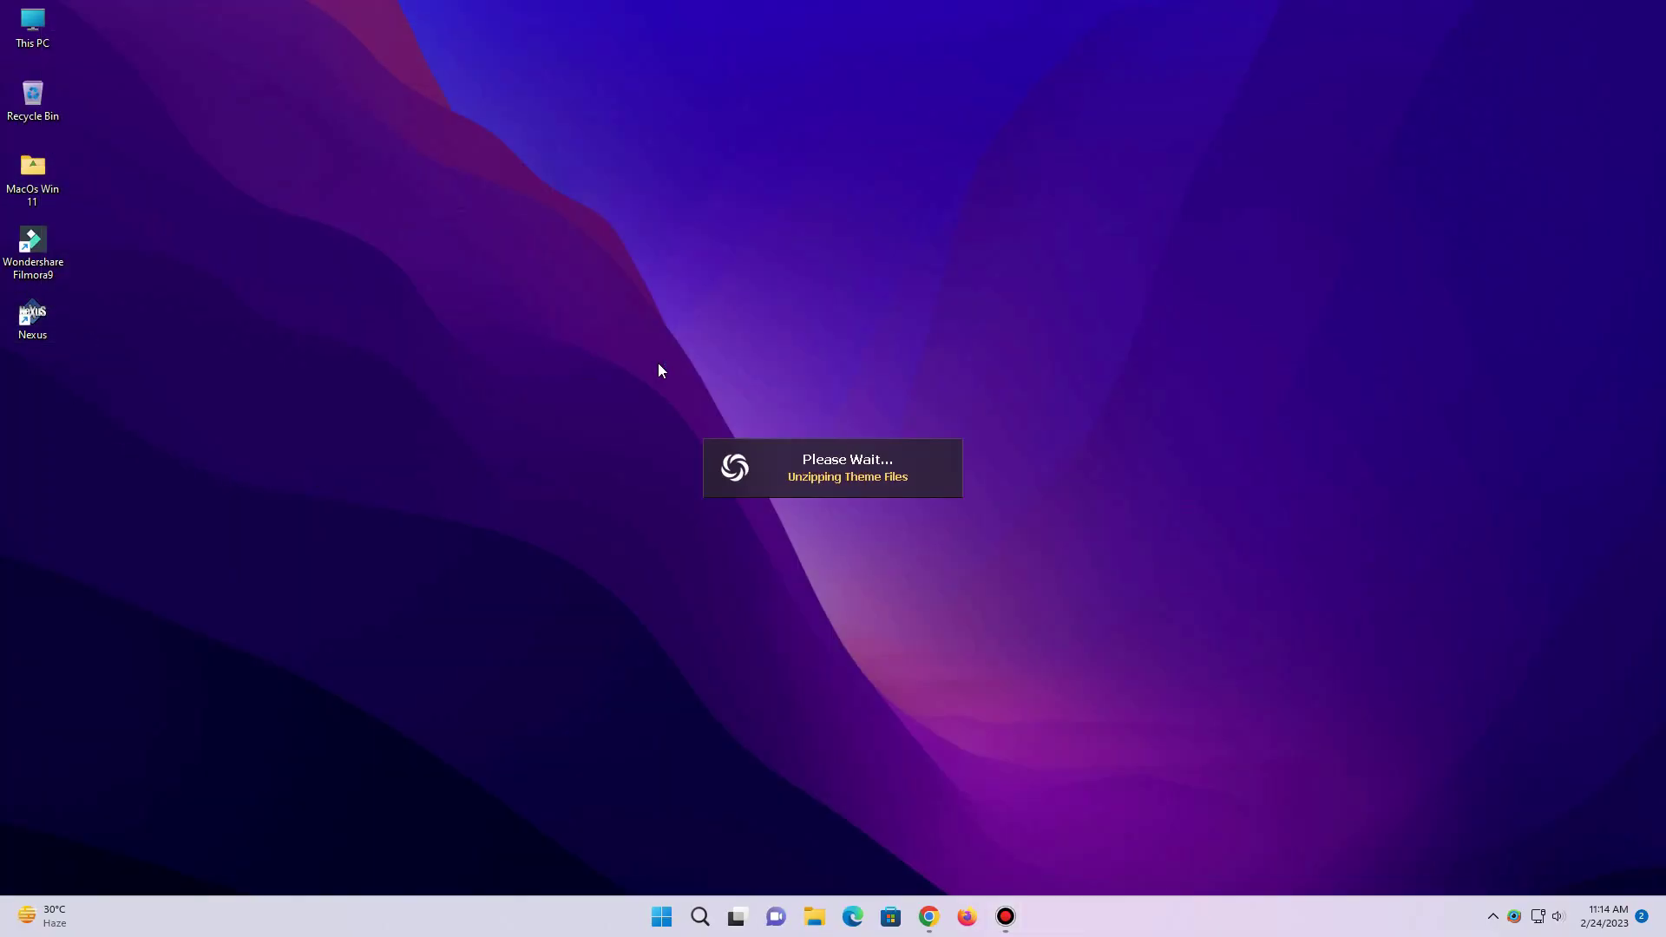
Restore the Nexus dock configuration from the wsbackup file in the extracted Complate MacOs Desktop#2 folder and apply it
click(560, 39)
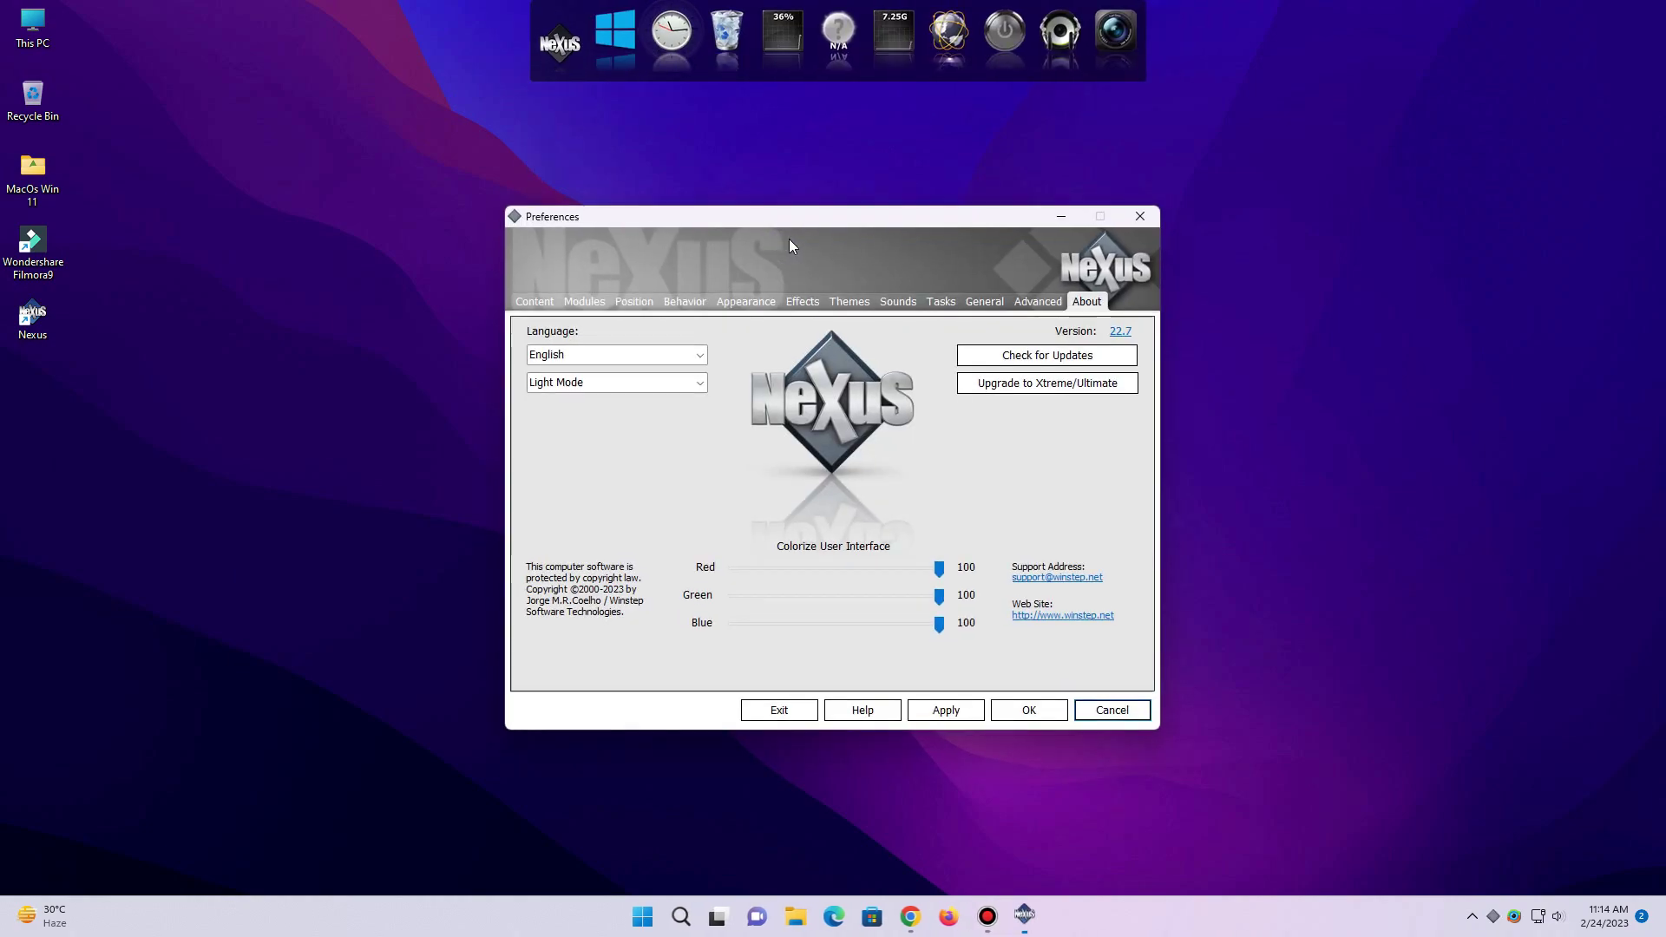
click(1038, 301)
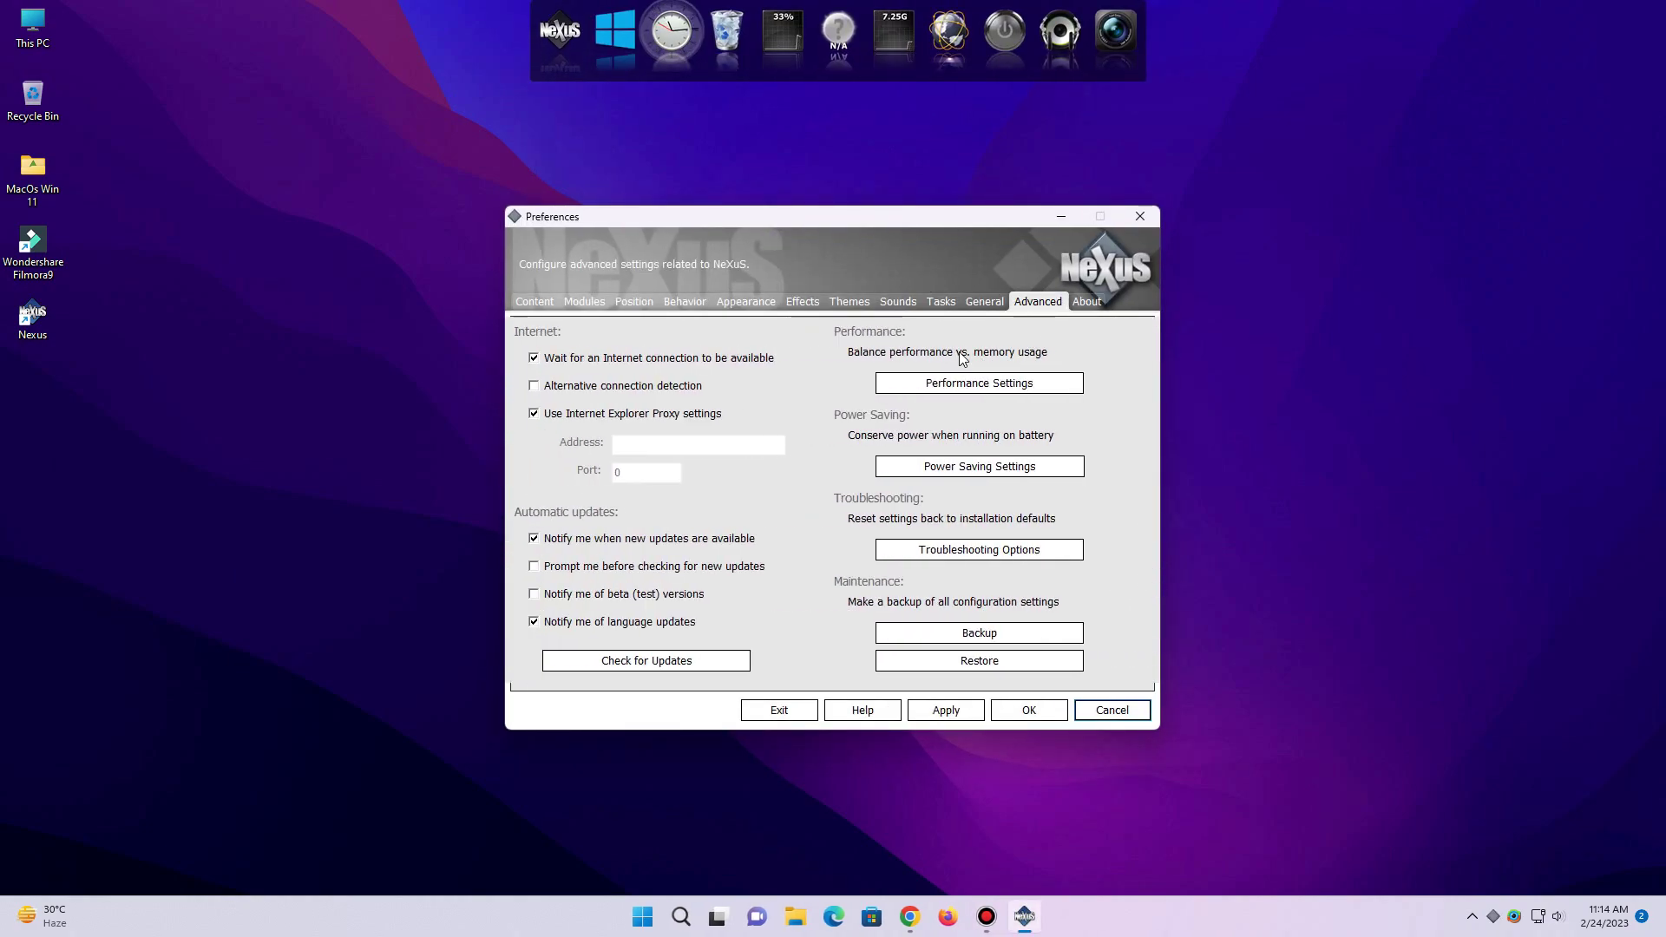
click(981, 660)
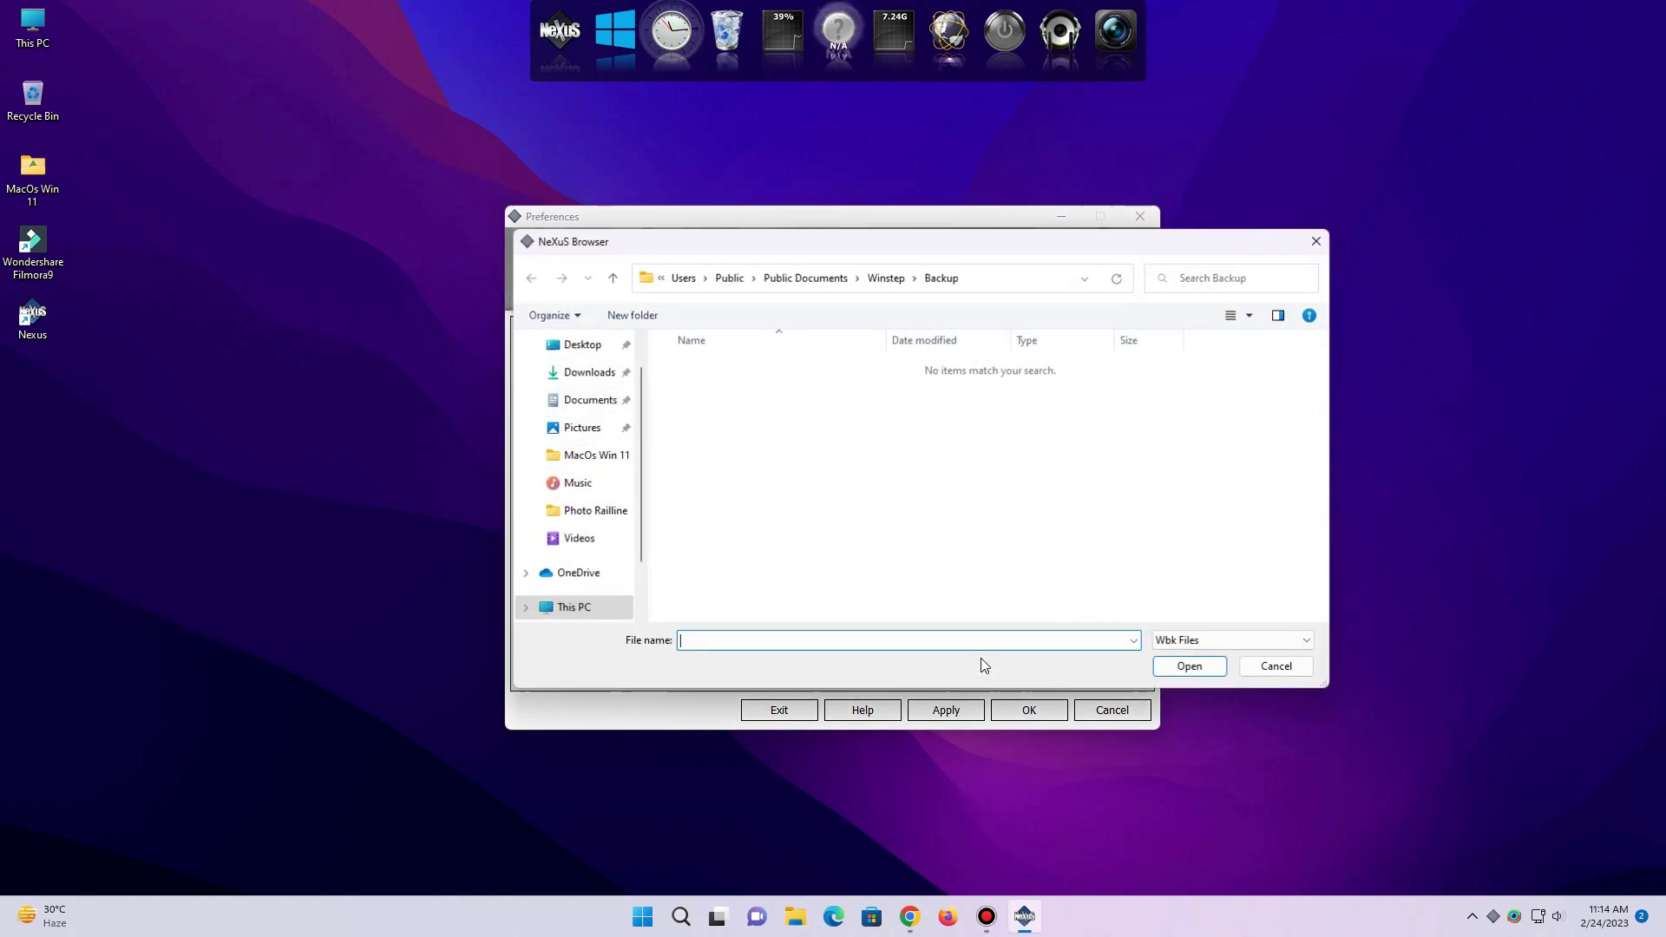
click(571, 373)
click(581, 345)
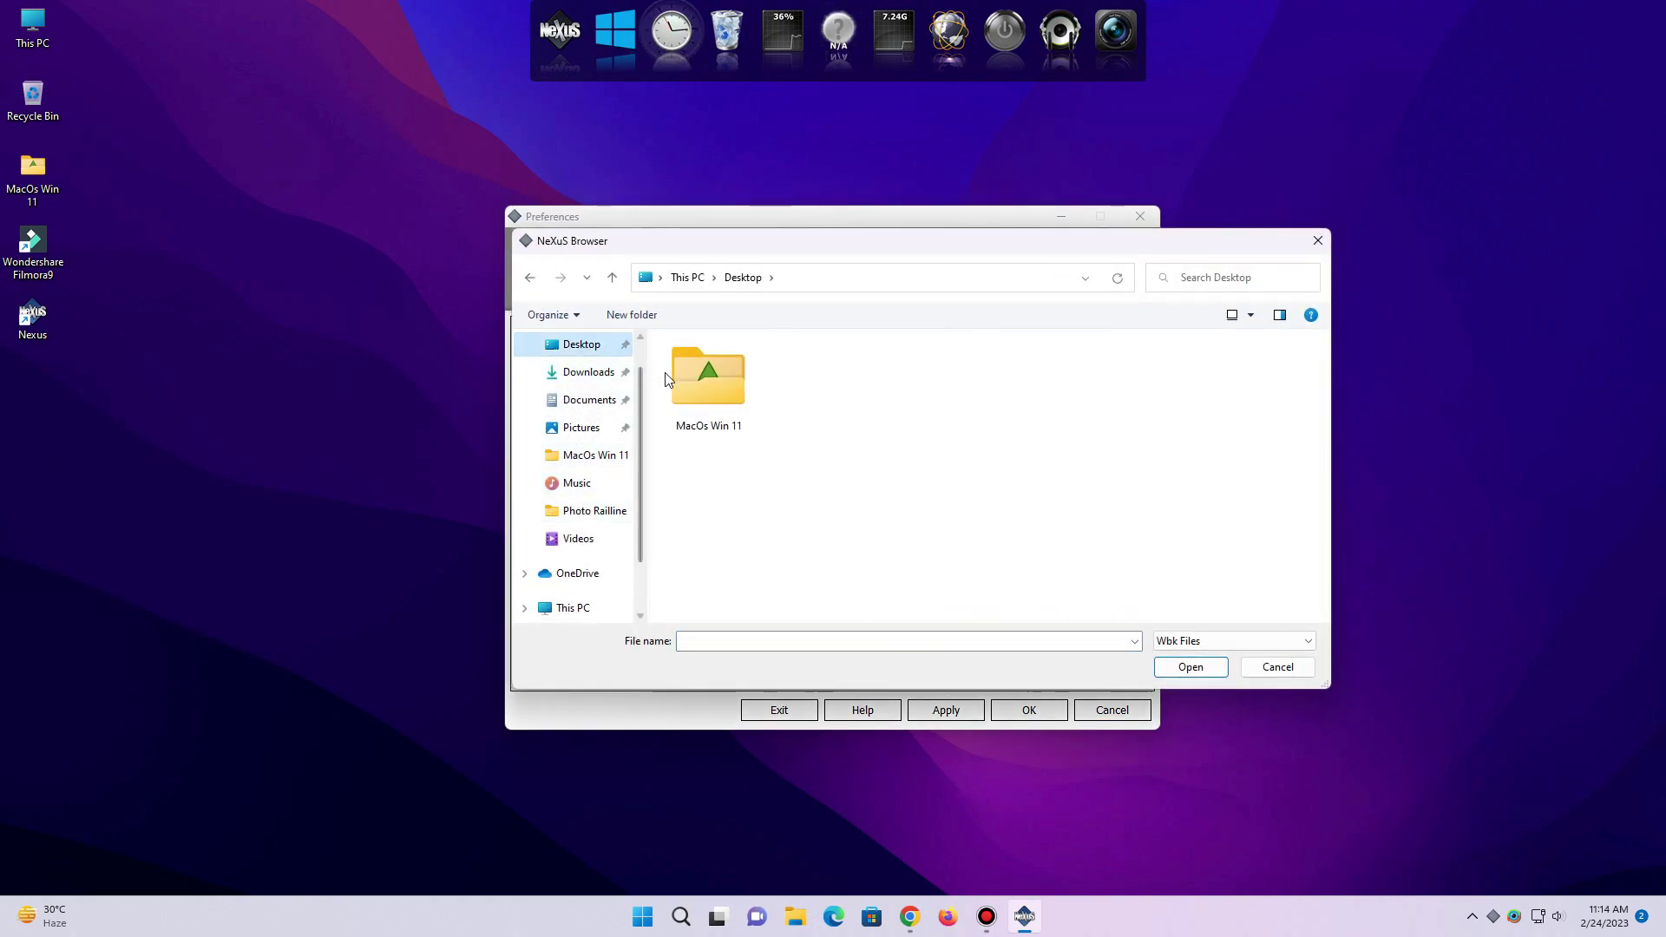
double_click(692, 390)
double_click(705, 370)
click(711, 398)
double_click(712, 400)
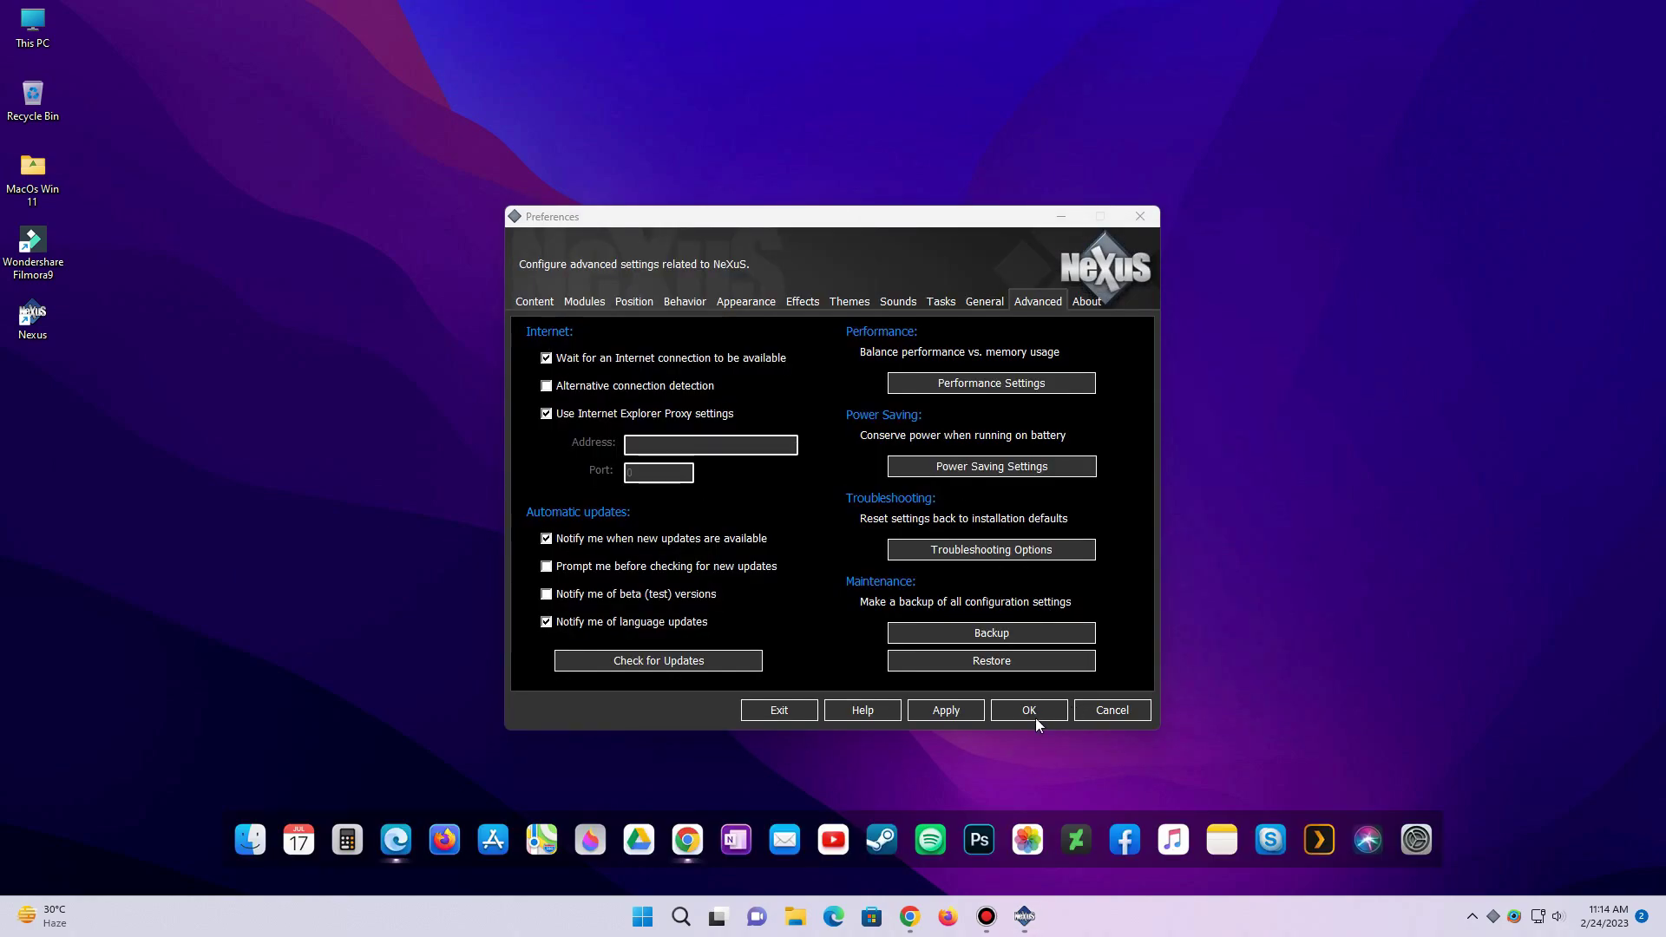
click(946, 709)
click(1003, 709)
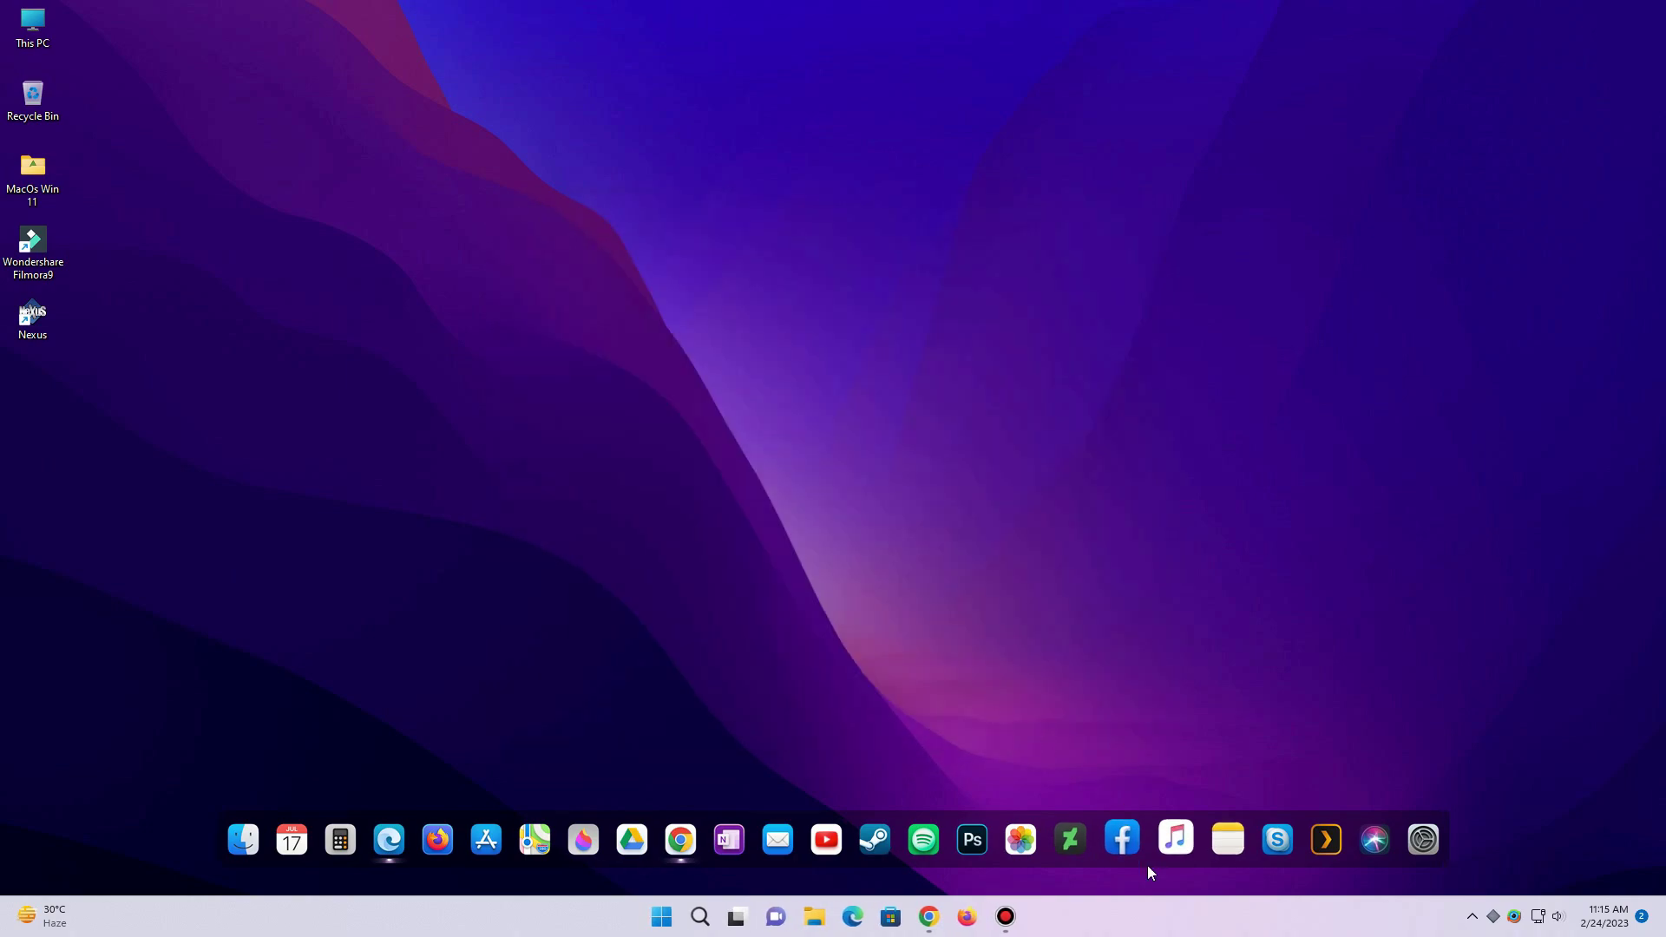
Turn on automatic hiding of the Windows taskbar and test the dock by opening and closing the Finder window
right_click(1101, 931)
click(1150, 887)
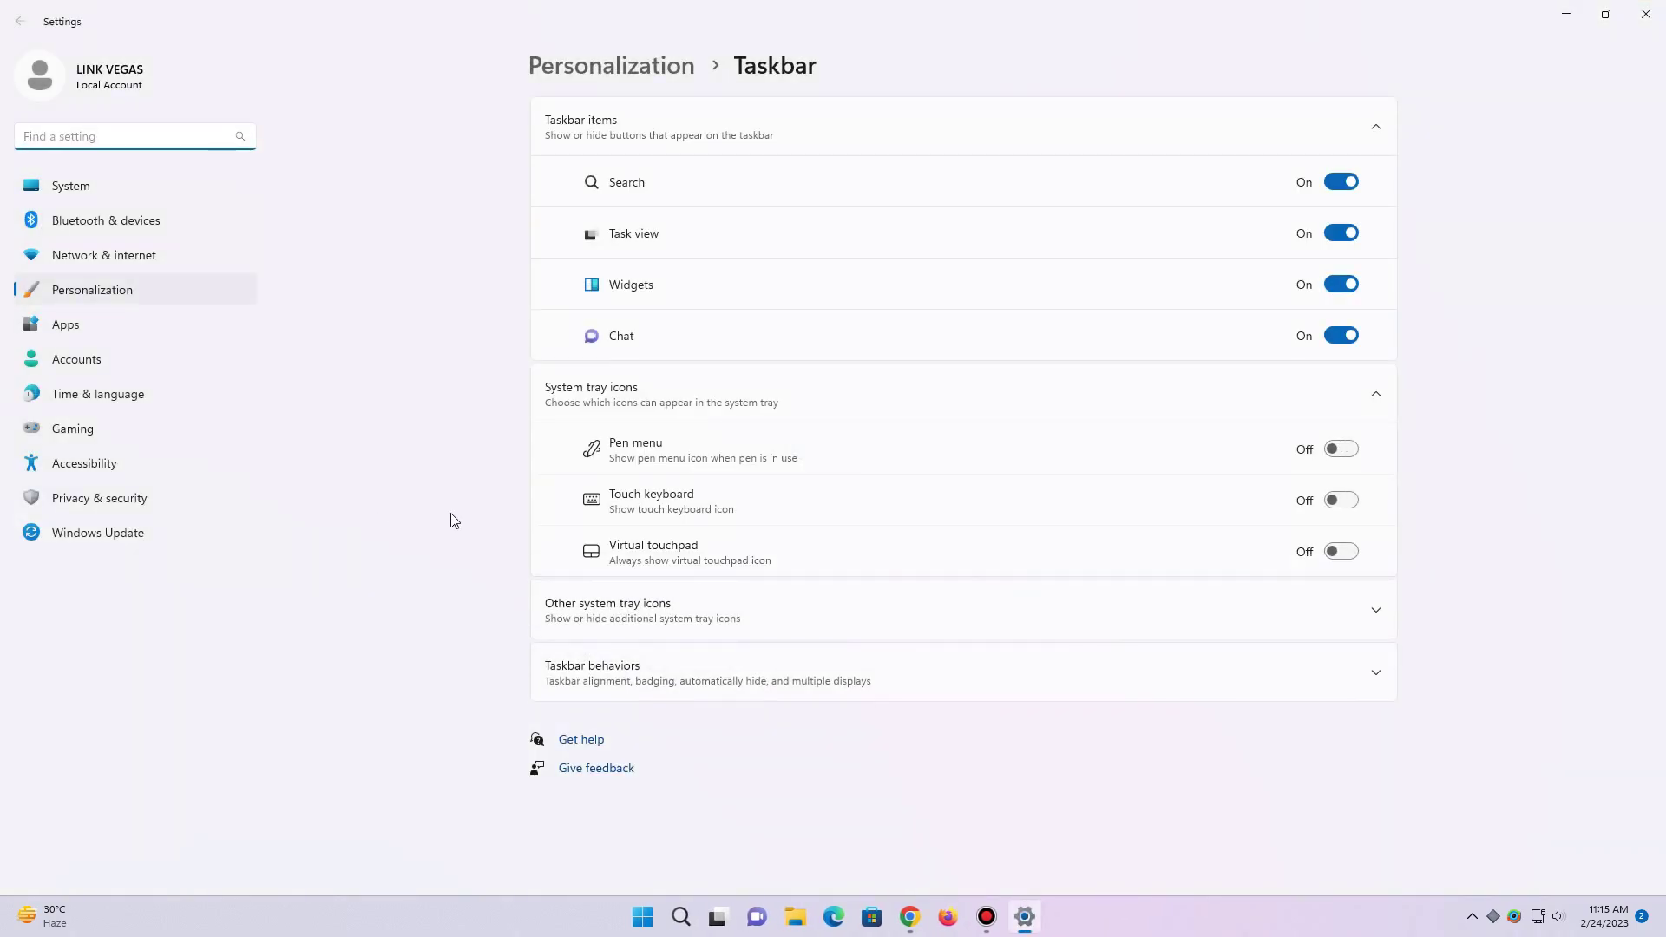
click(596, 694)
click(654, 774)
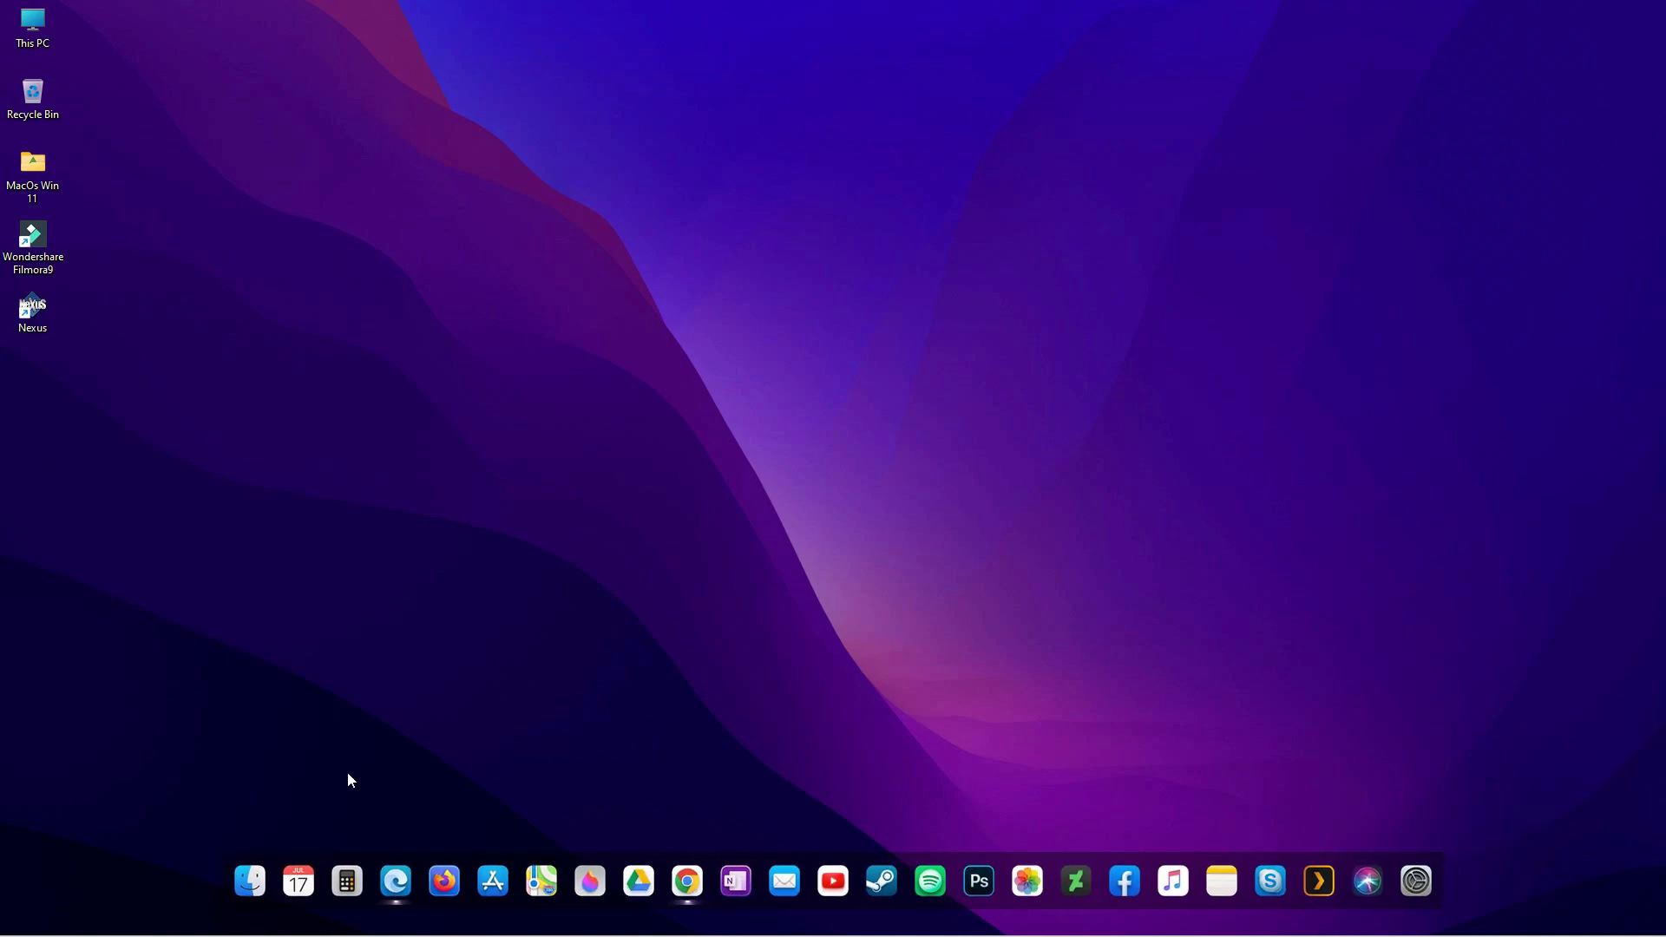
click(250, 879)
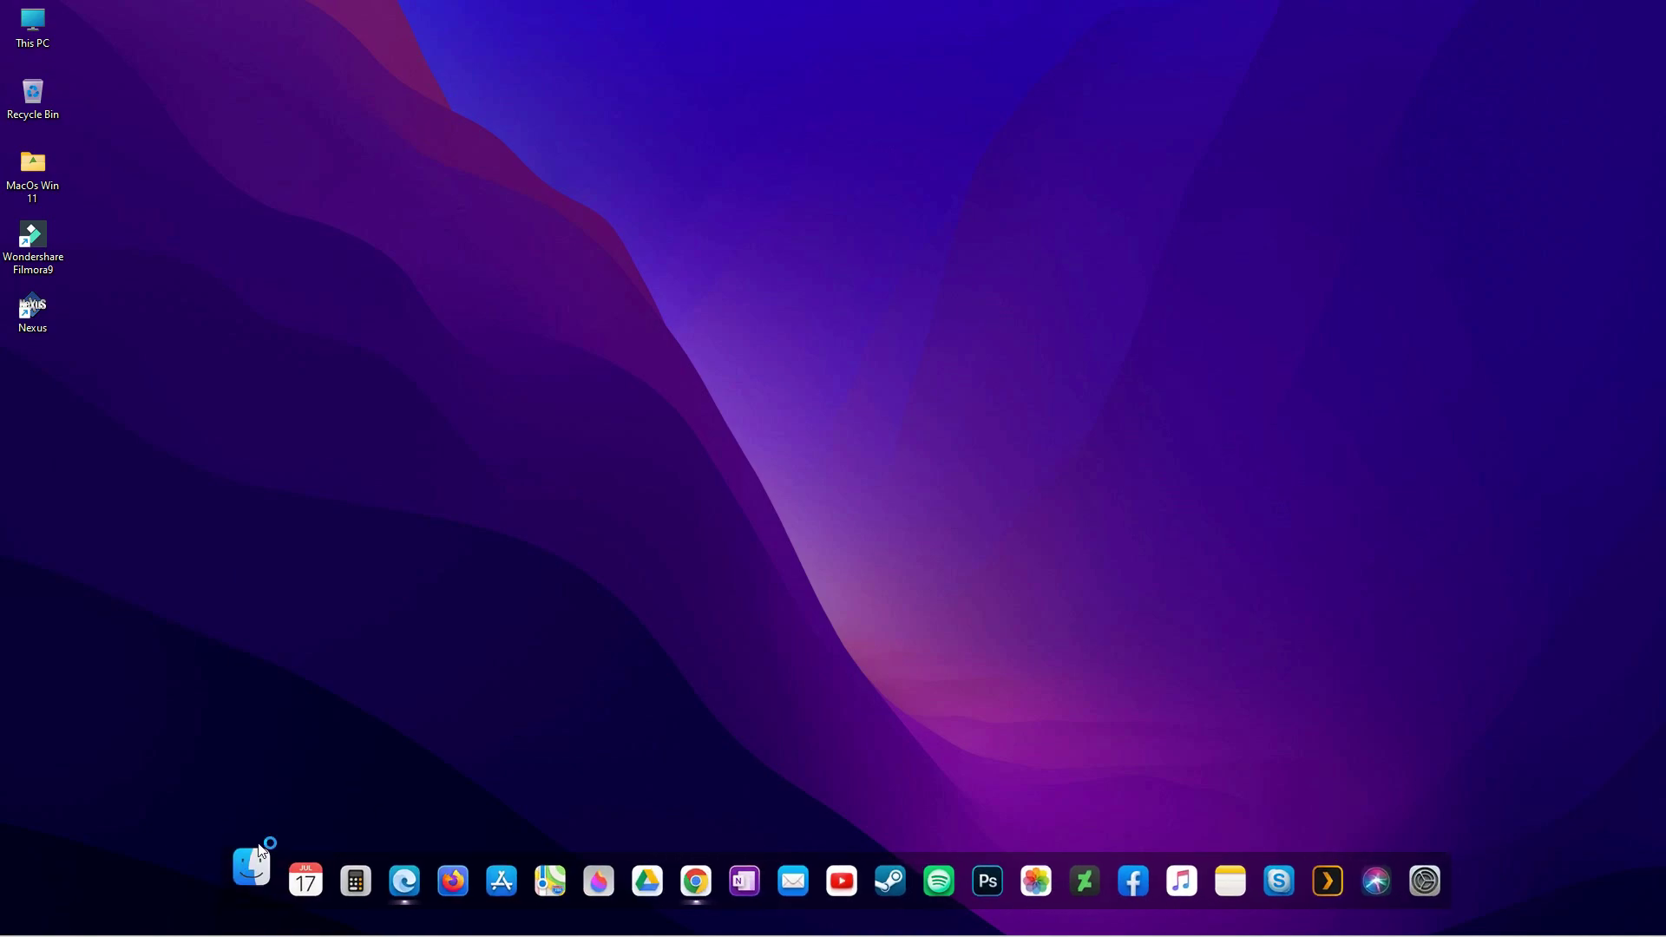
click(1643, 12)
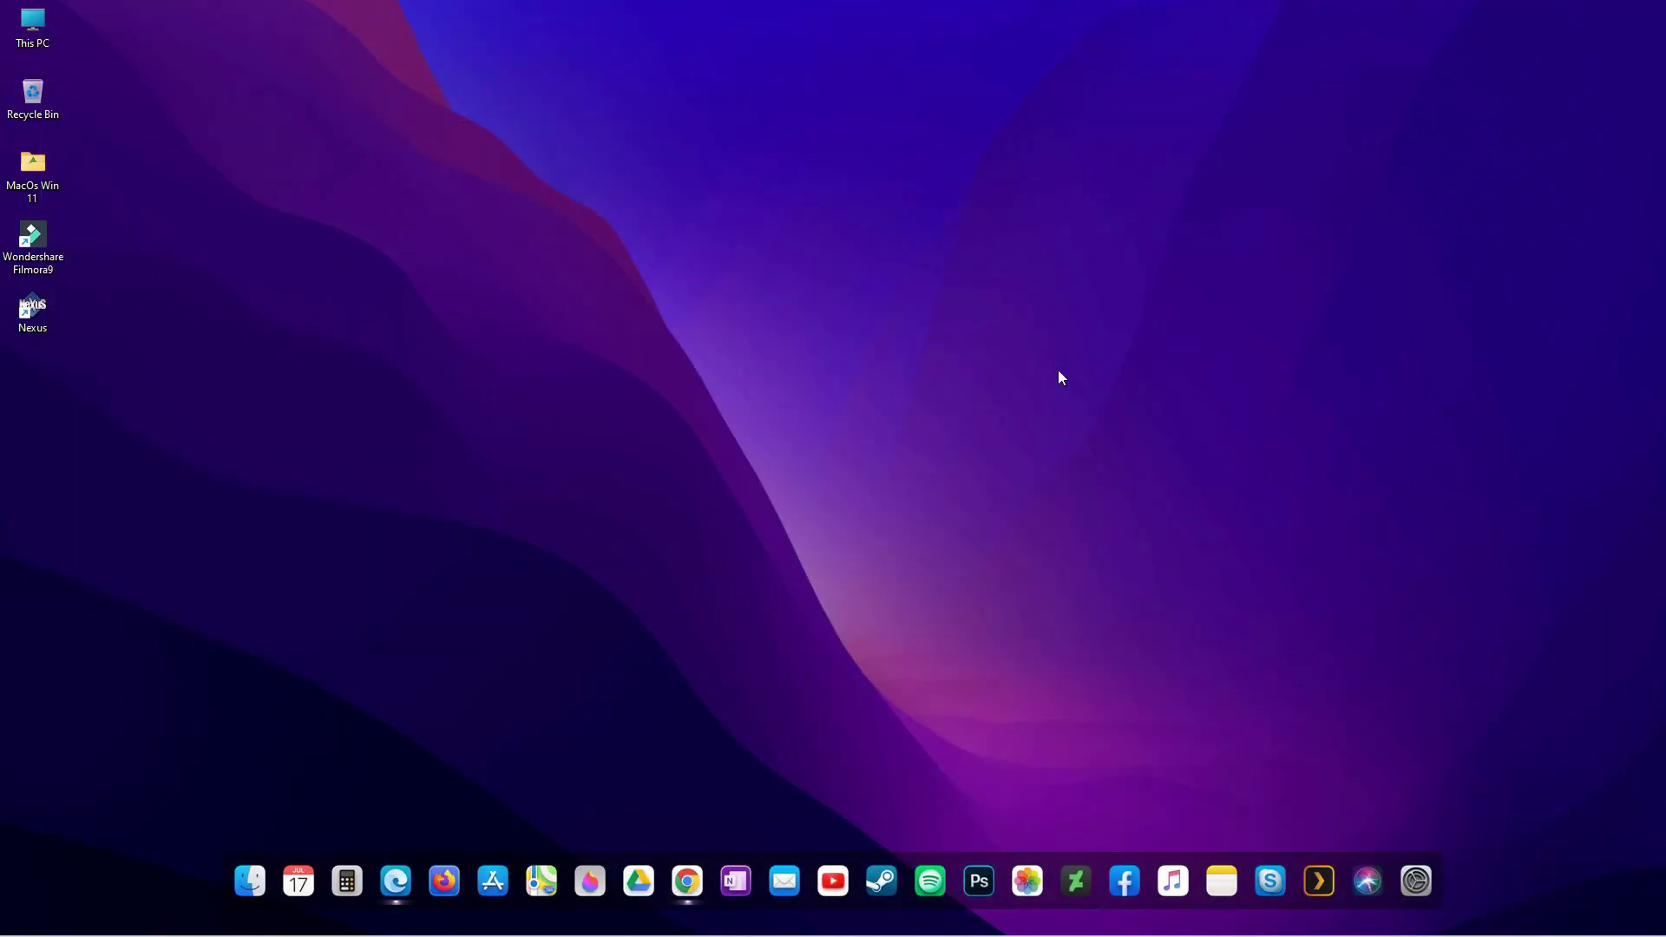
Install Rainmeter-4.5.17 from the MacOs Win 11 folder with the default settings and finish the setup
double_click(33, 170)
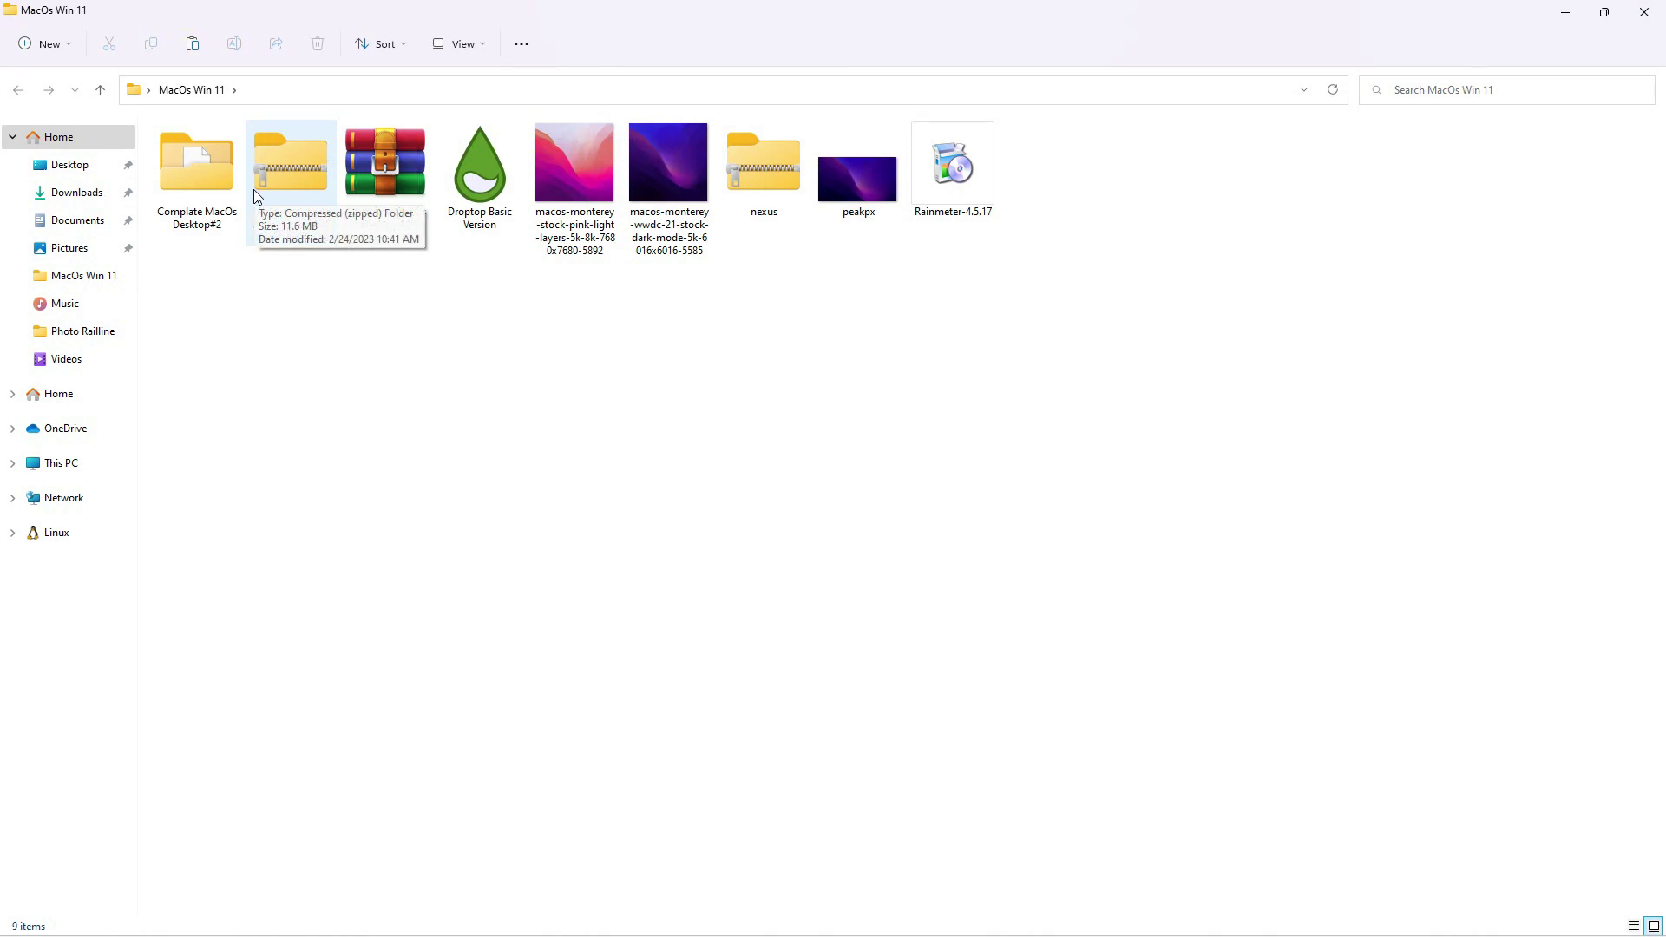
double_click(970, 209)
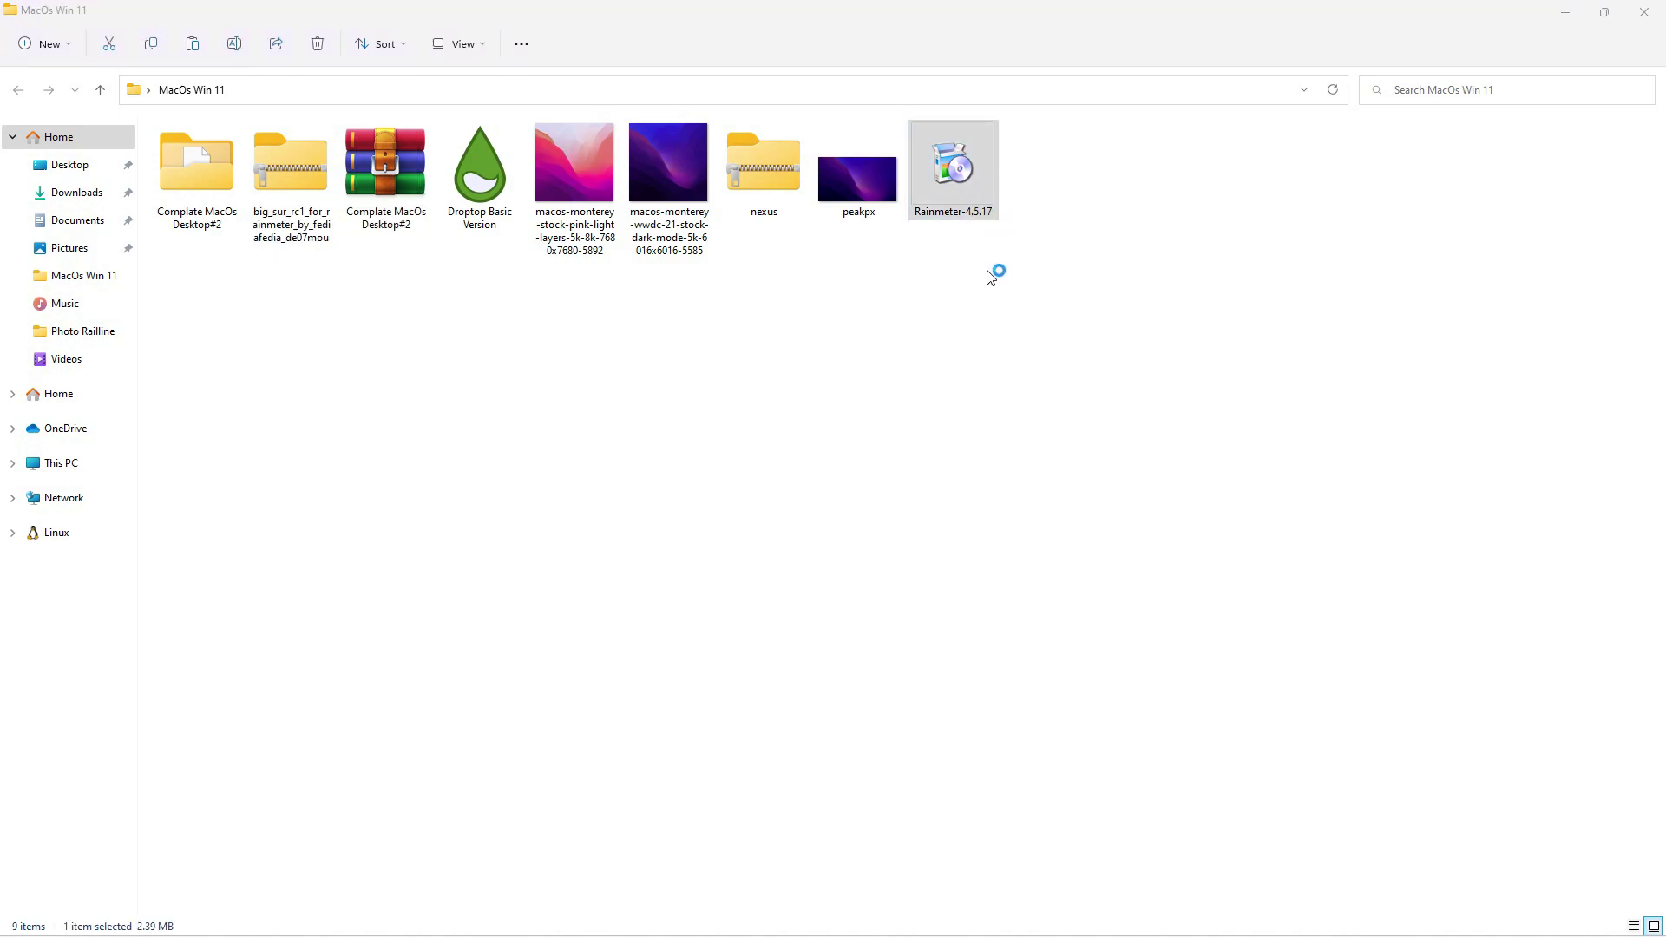
click(928, 617)
click(926, 617)
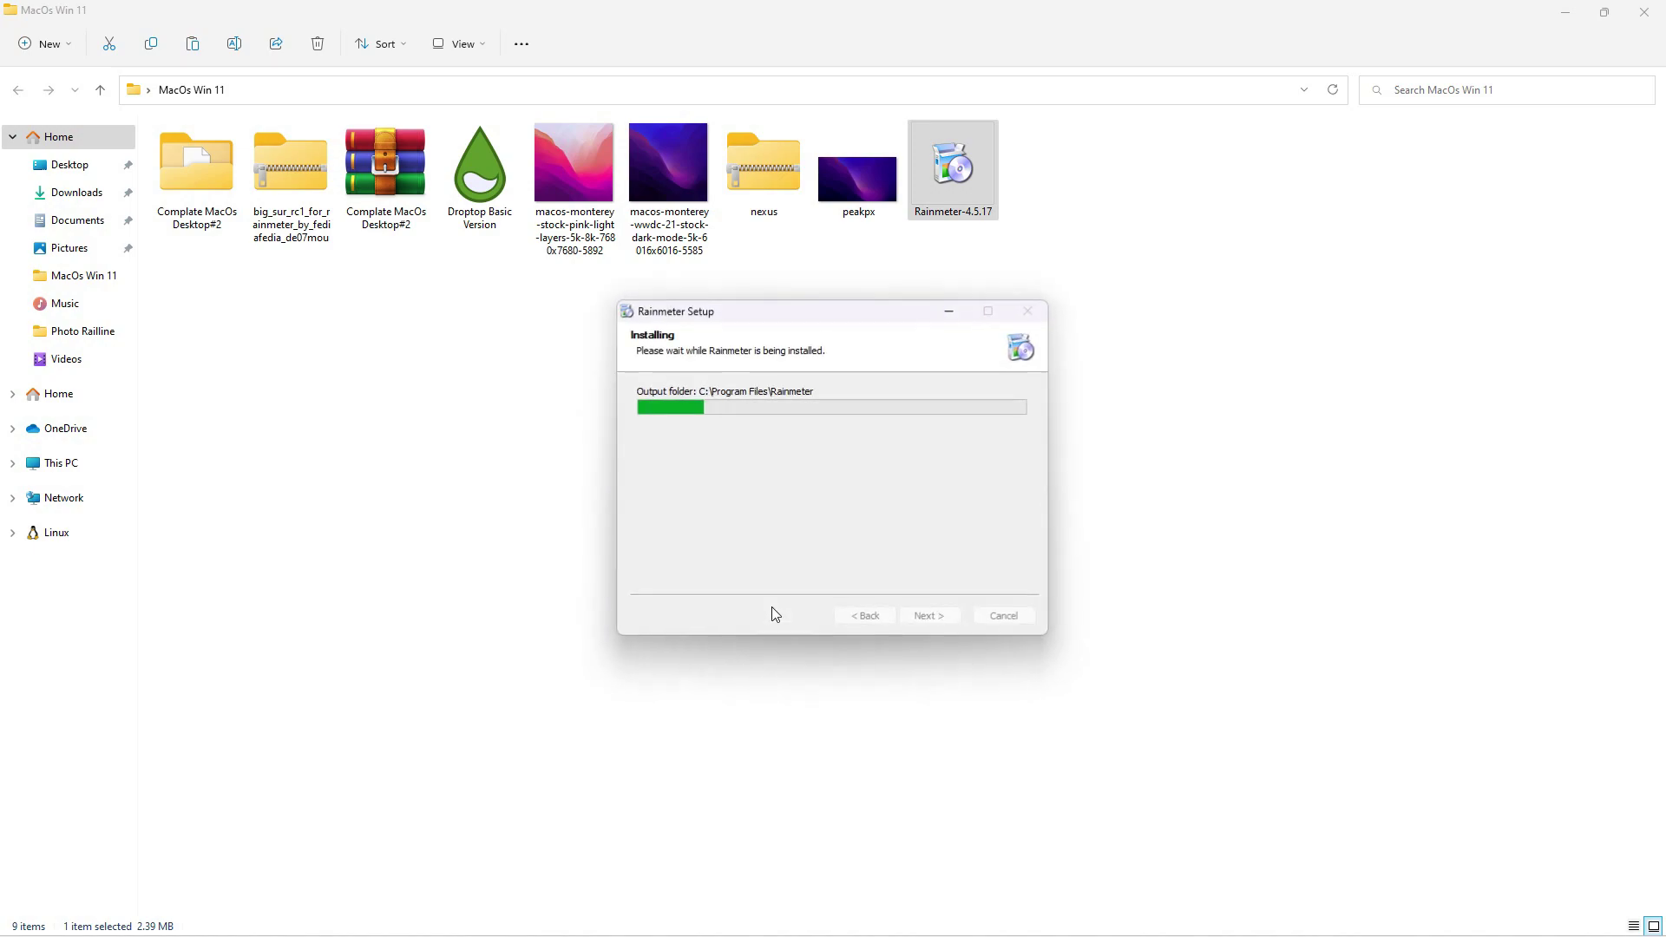
click(928, 616)
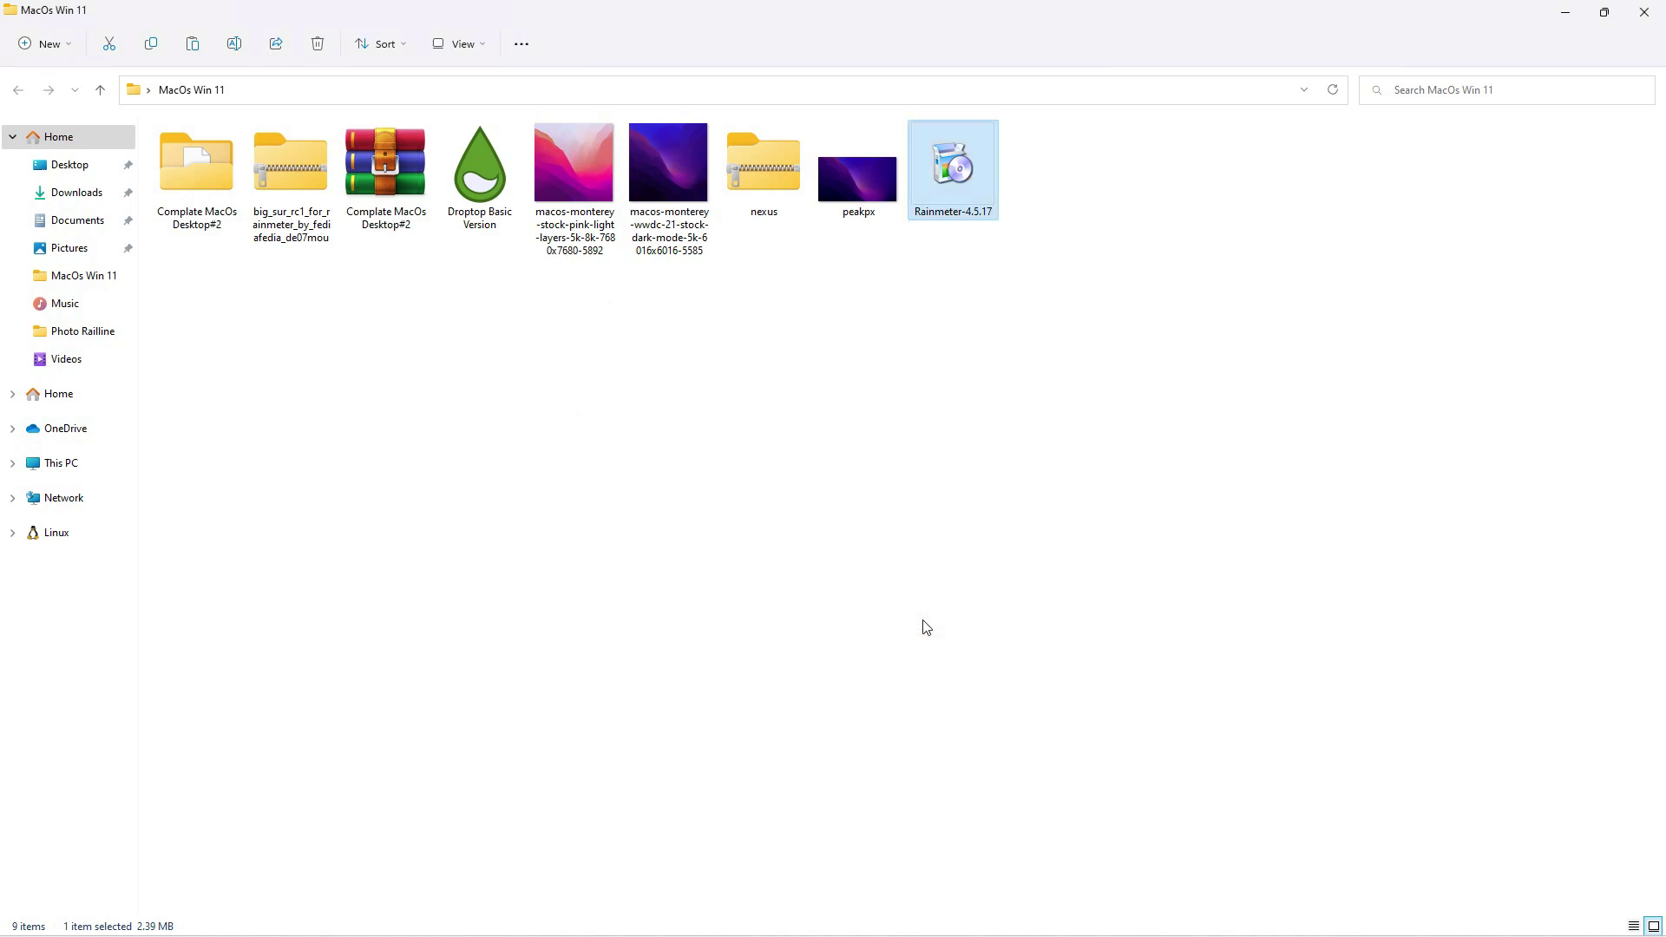
Install the Droptop Basic Version skin from the MacOs Win 11 folder with its included skins loaded, and minimize the folder window
drag(1046, 8, 908, 156)
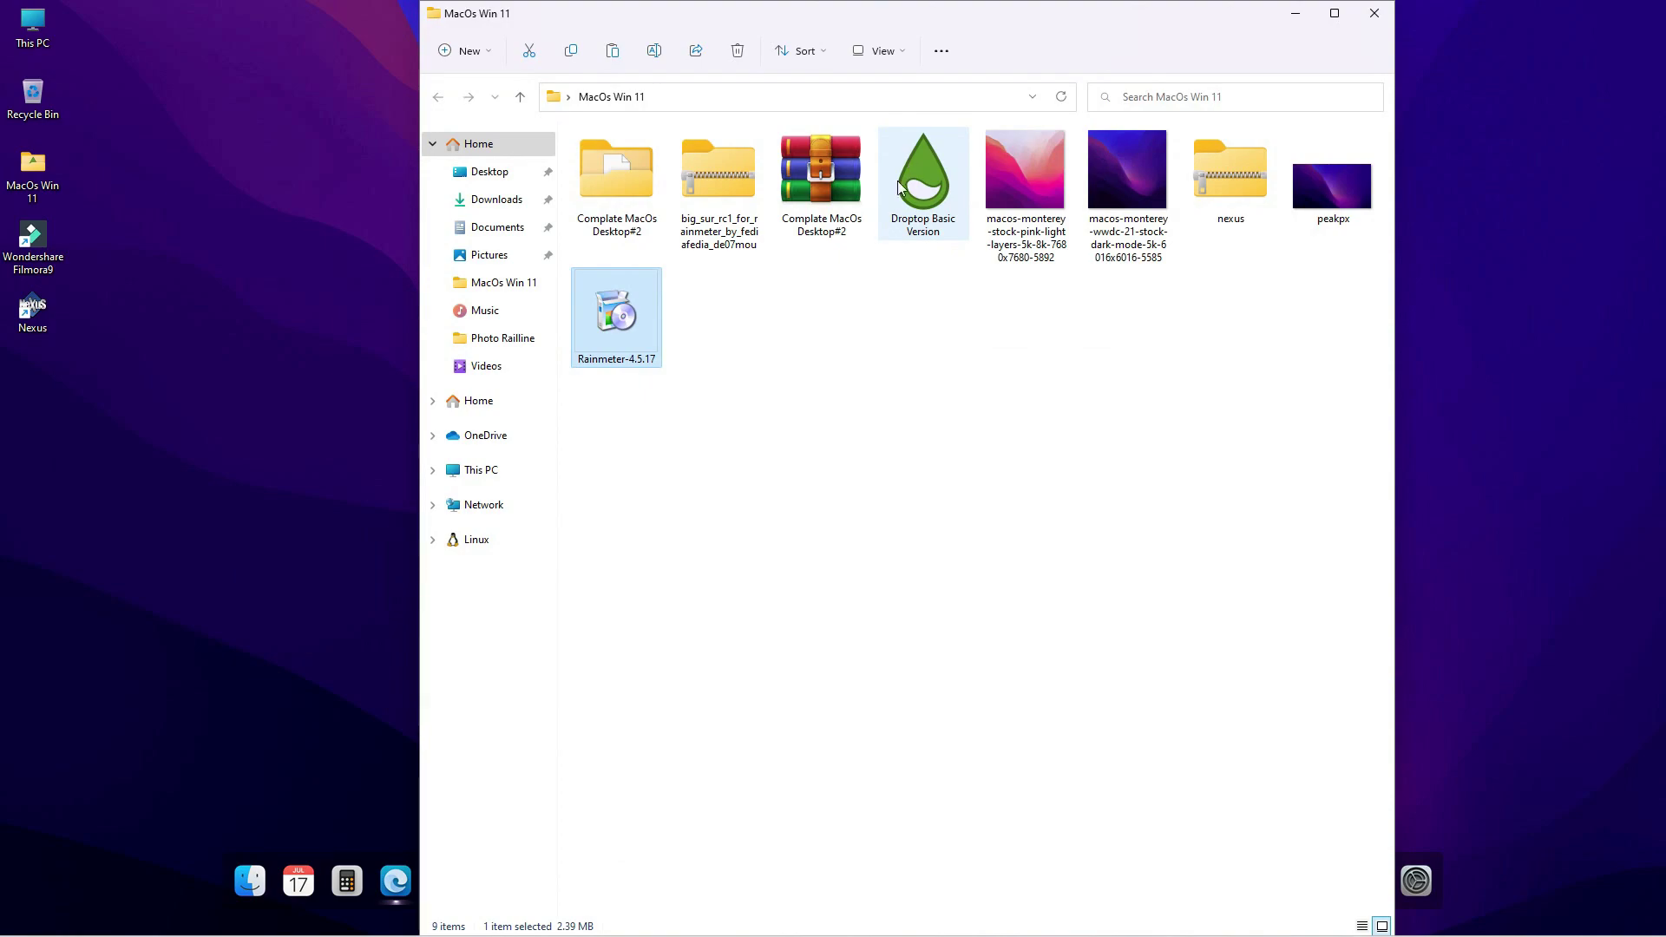
double_click(942, 227)
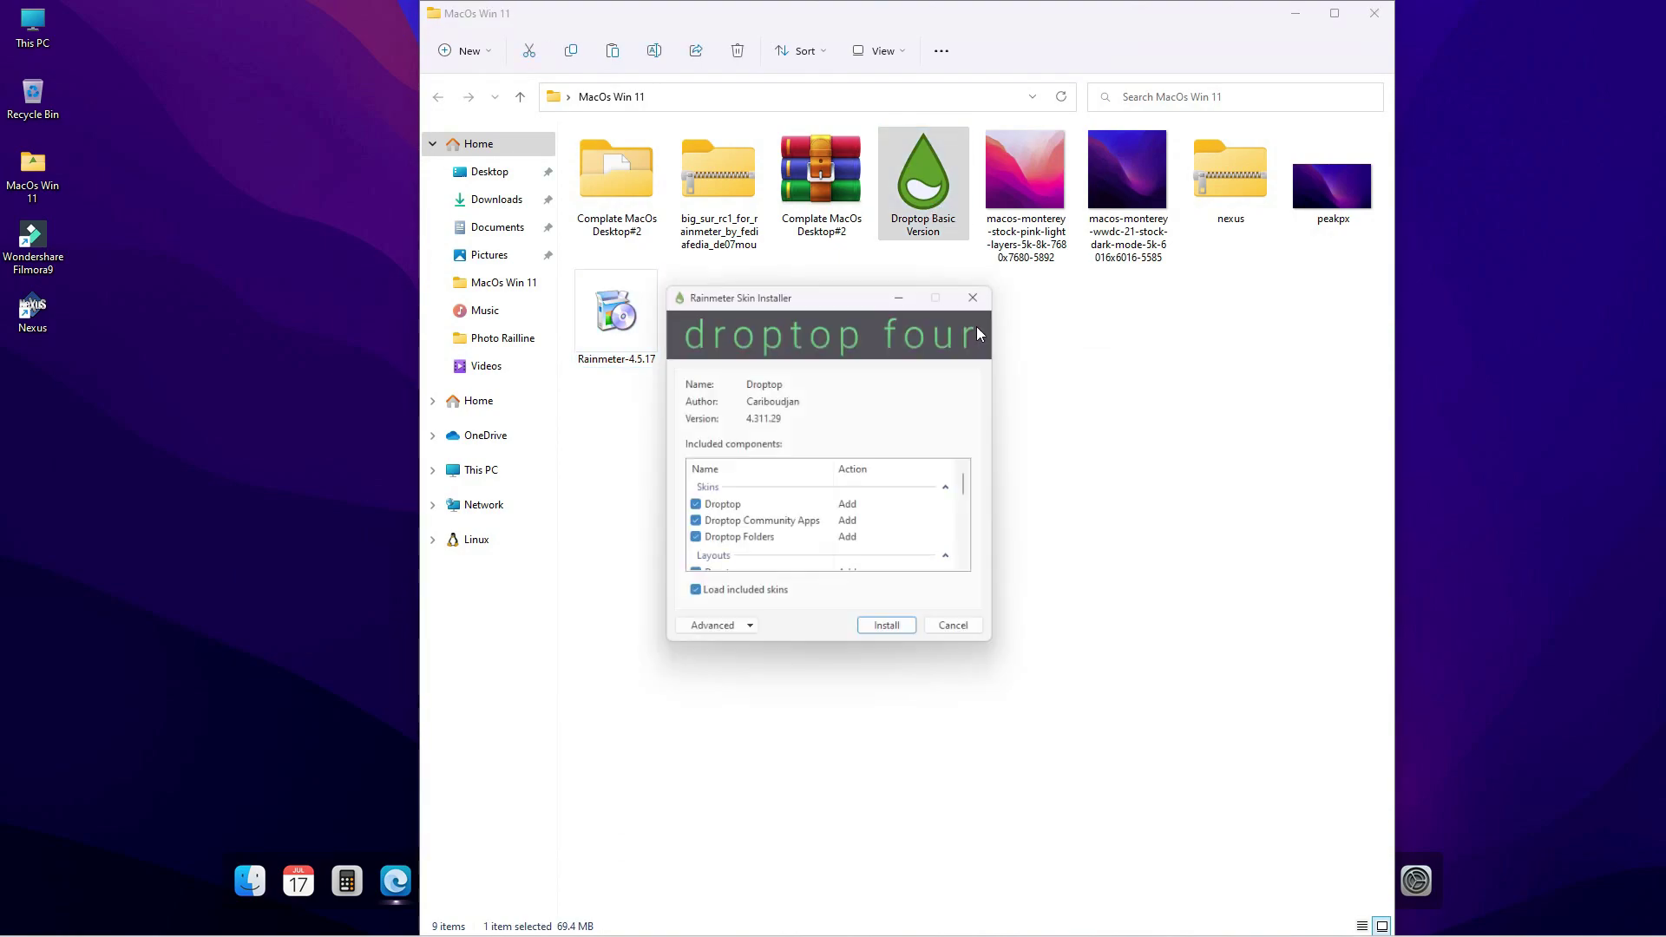
click(894, 638)
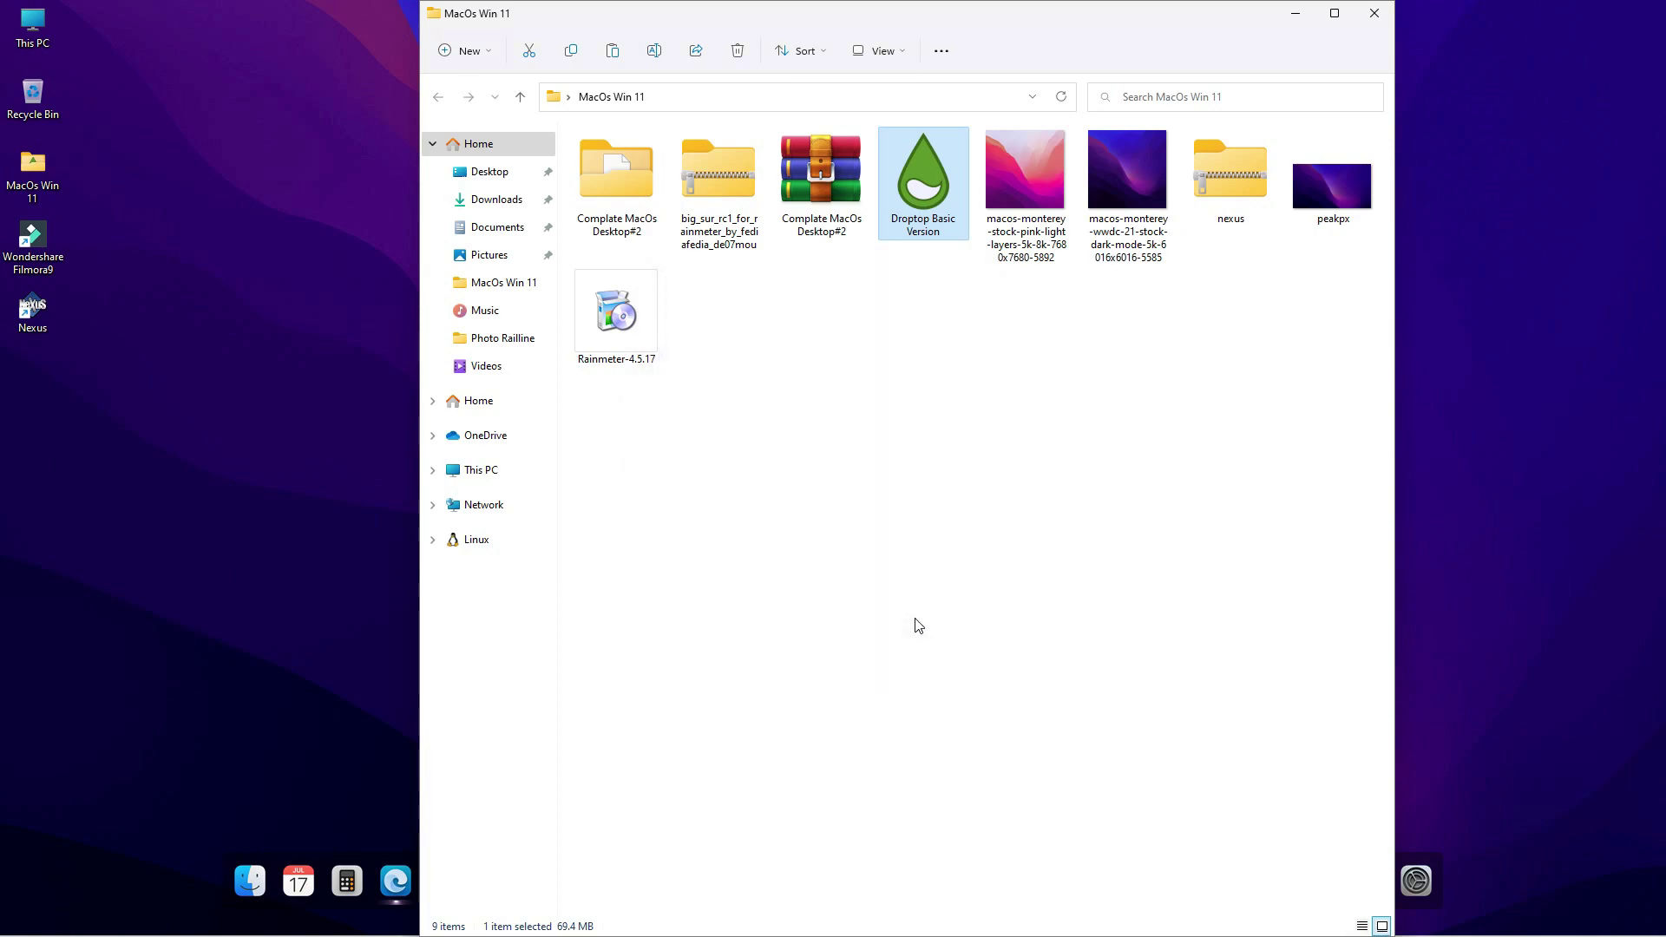
click(1296, 13)
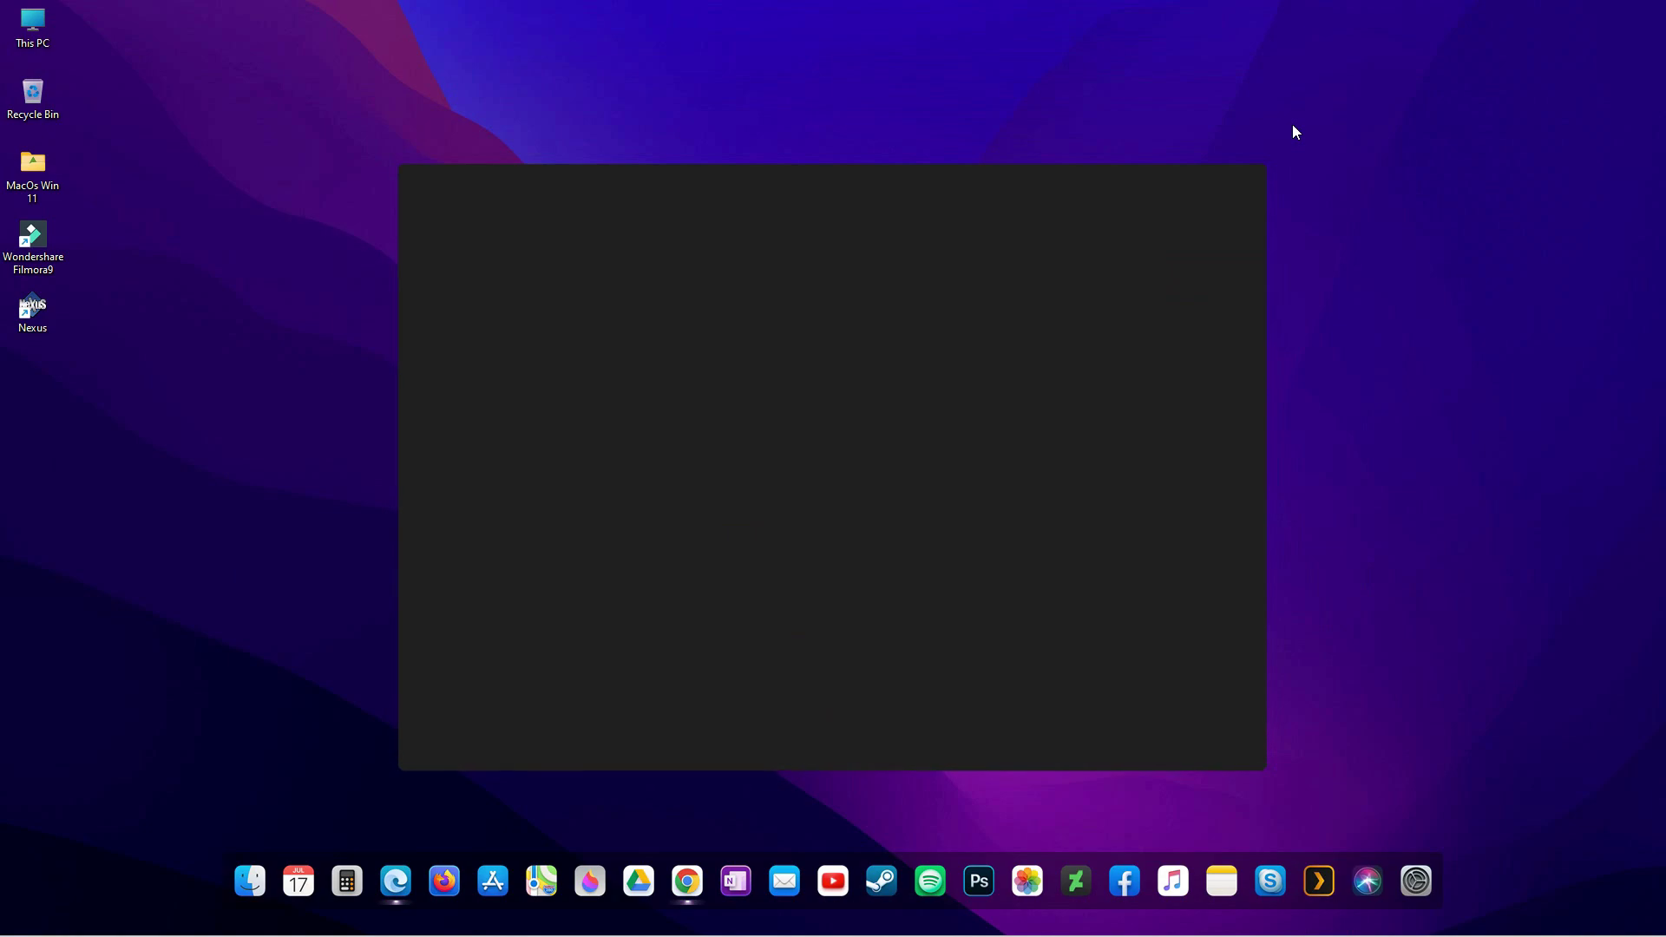
Set Droptop to English US, the Desktop only display mode and Apple Music as the preferred media player
click(510, 538)
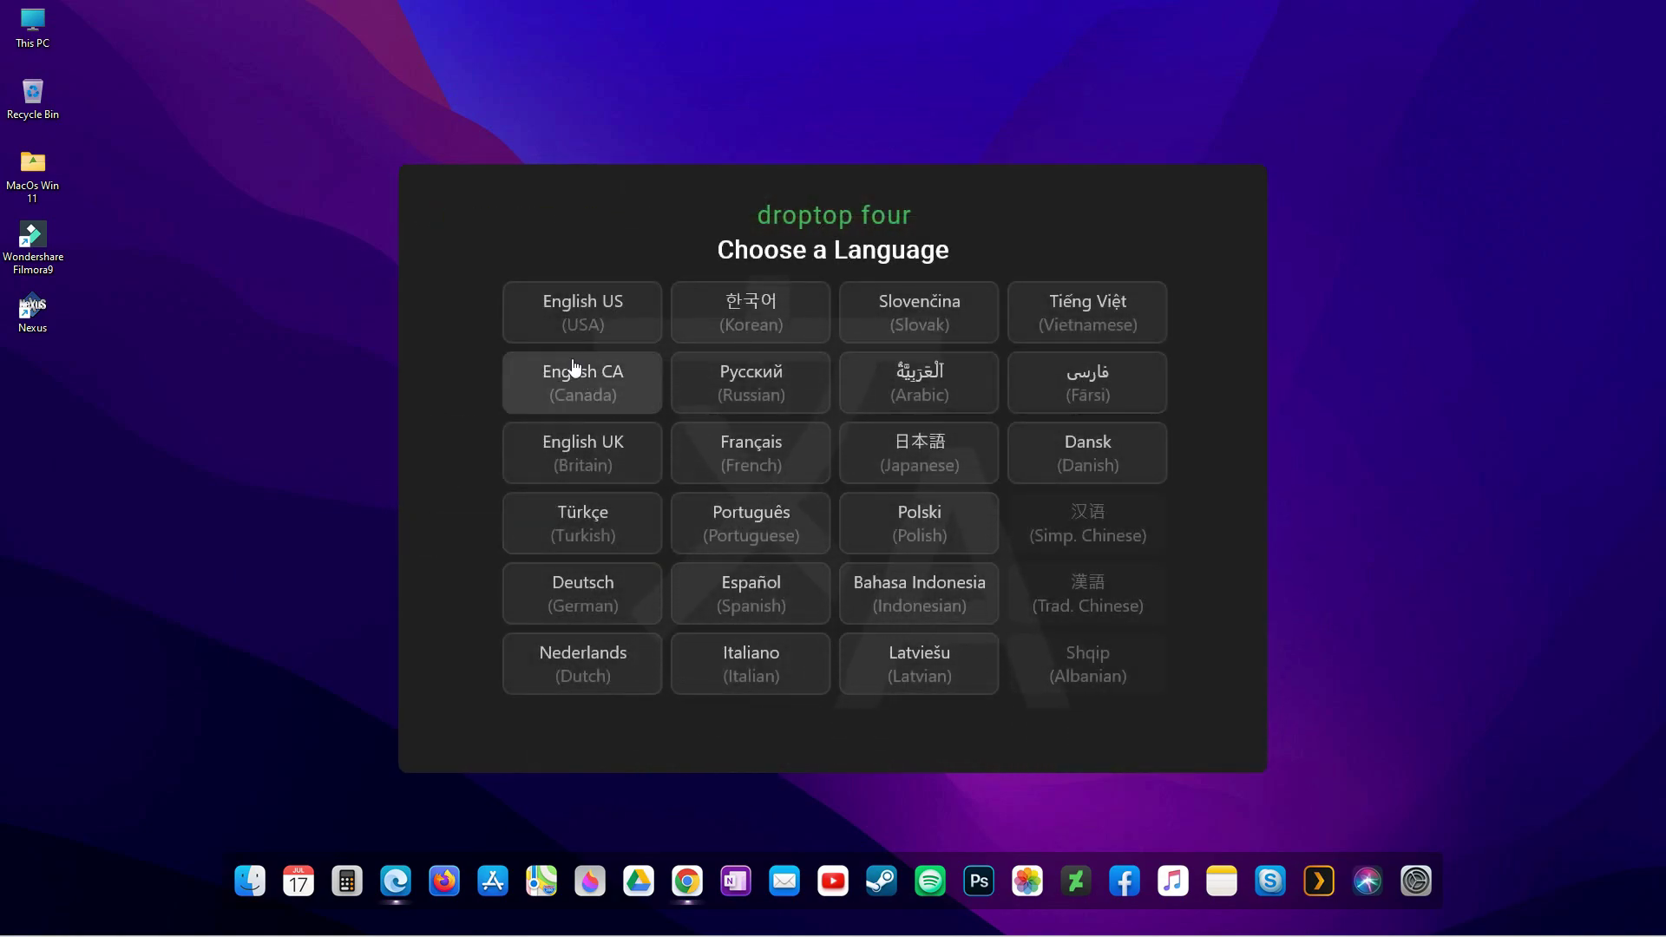
click(571, 335)
click(845, 734)
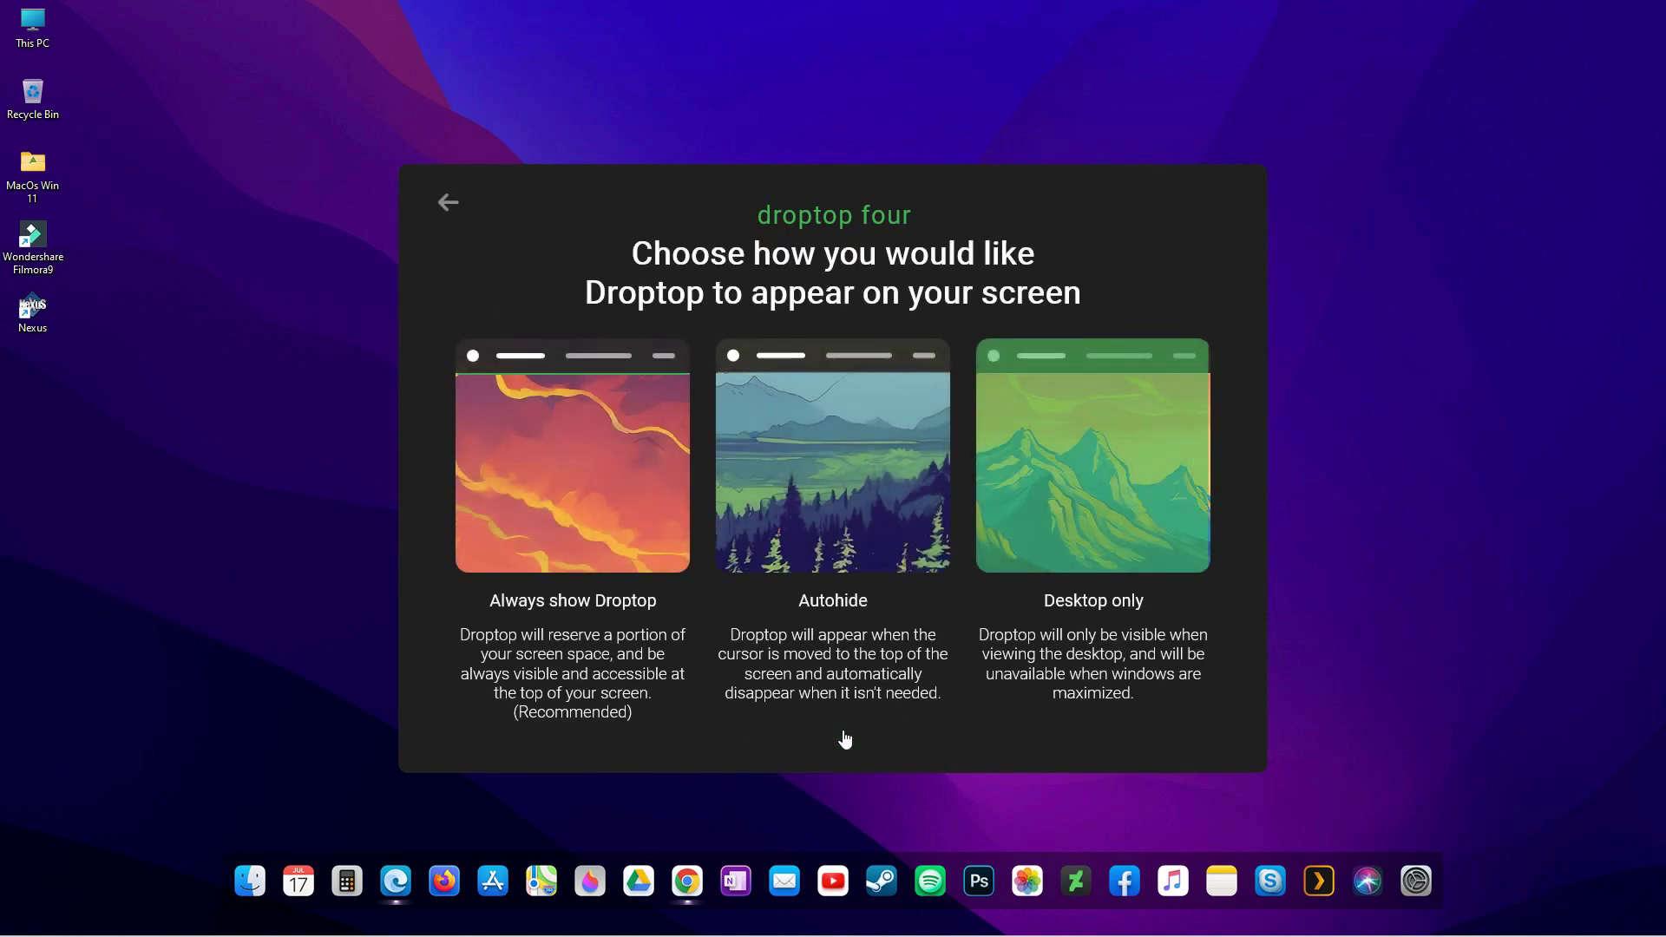
click(1103, 552)
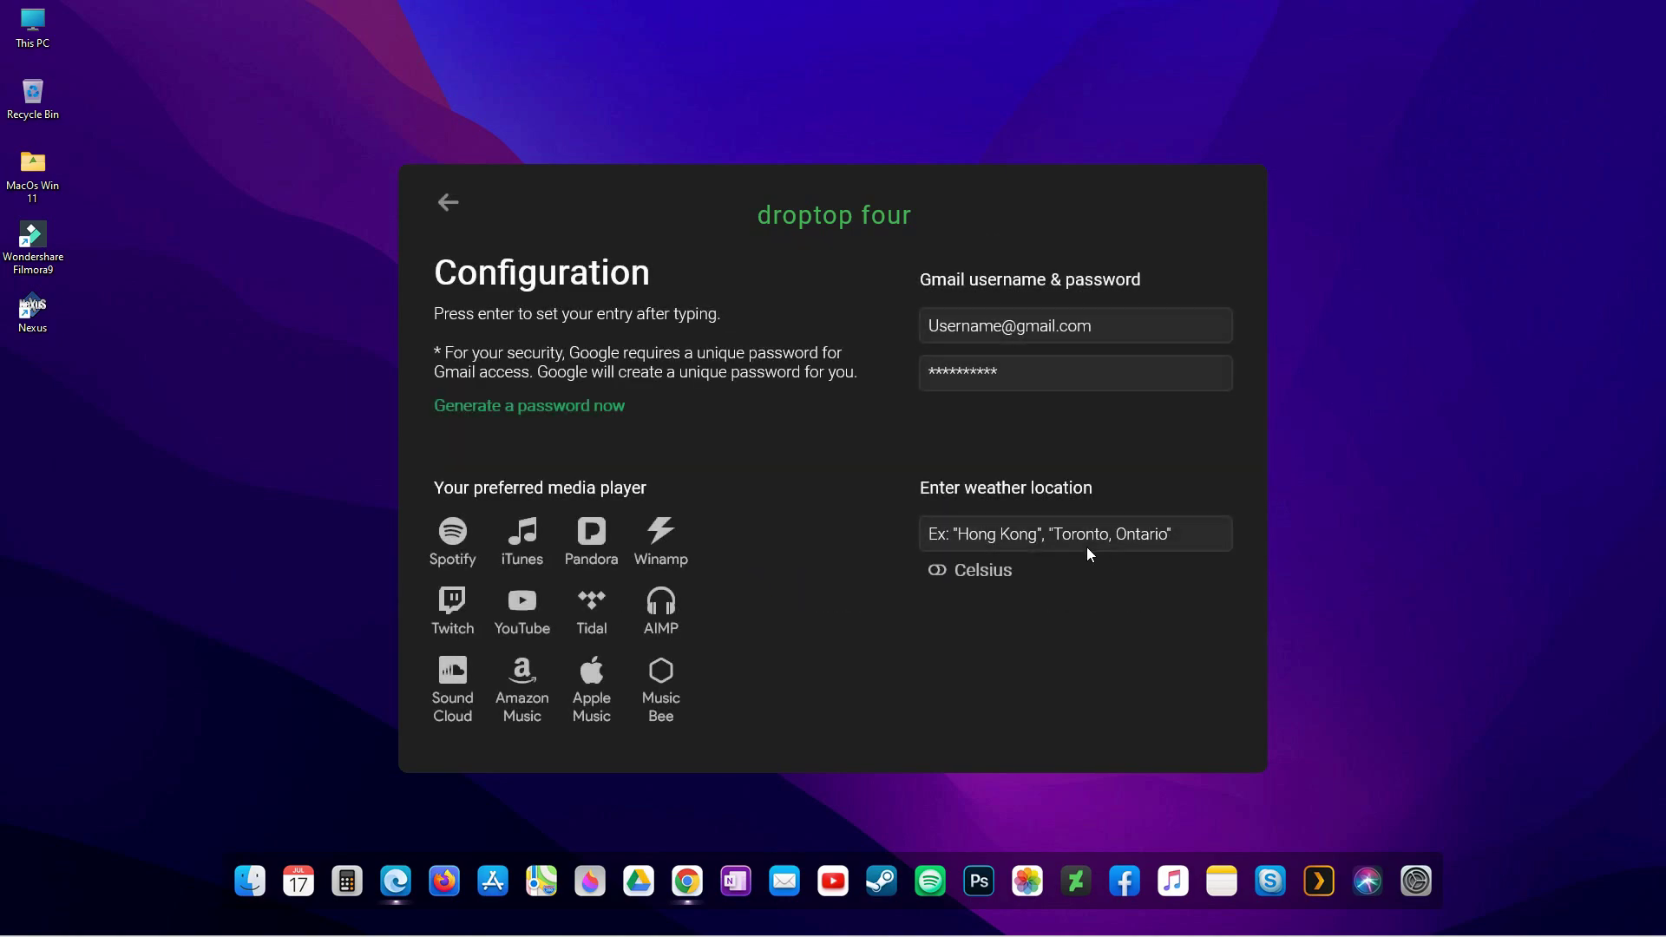
click(655, 647)
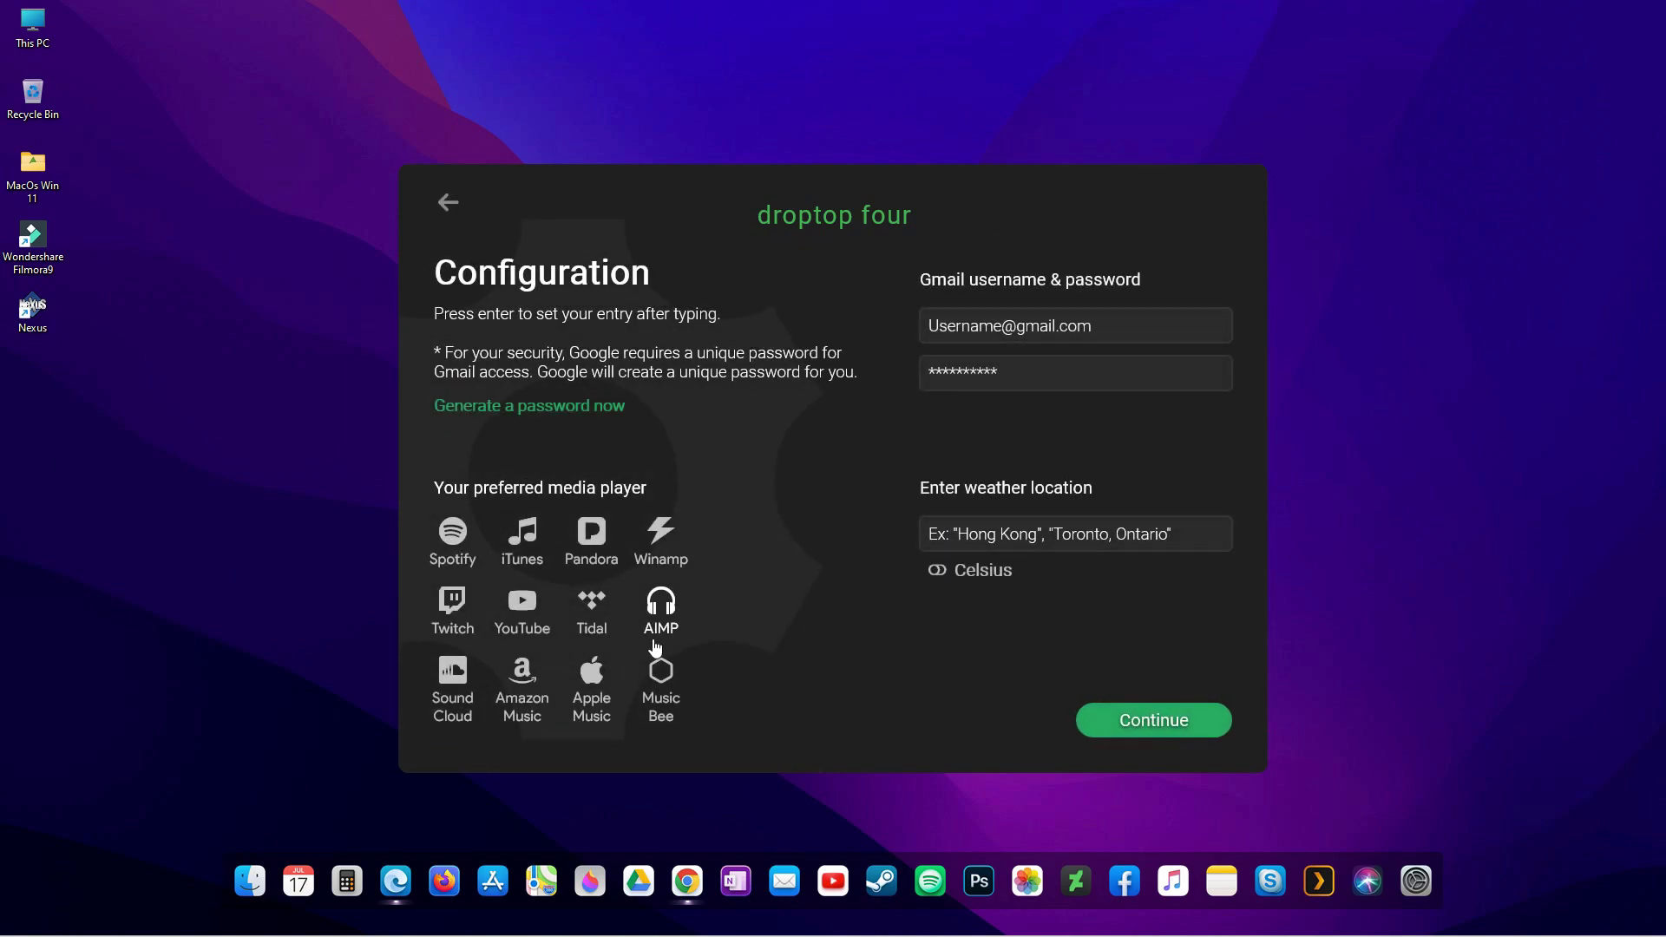
click(592, 675)
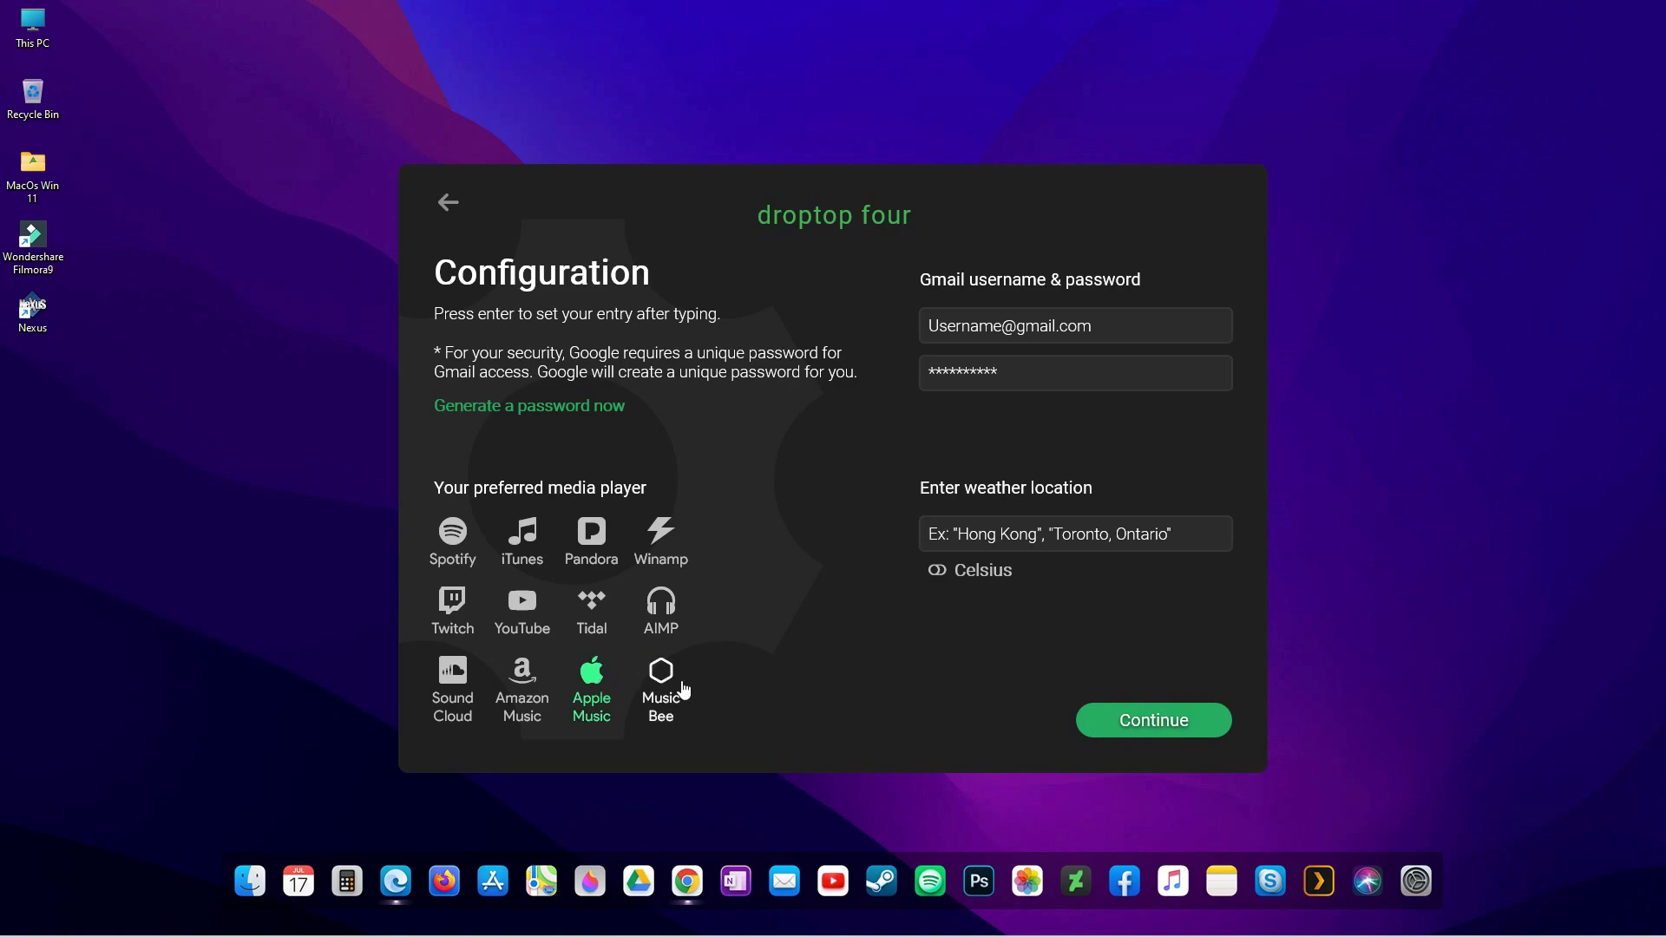
click(1151, 723)
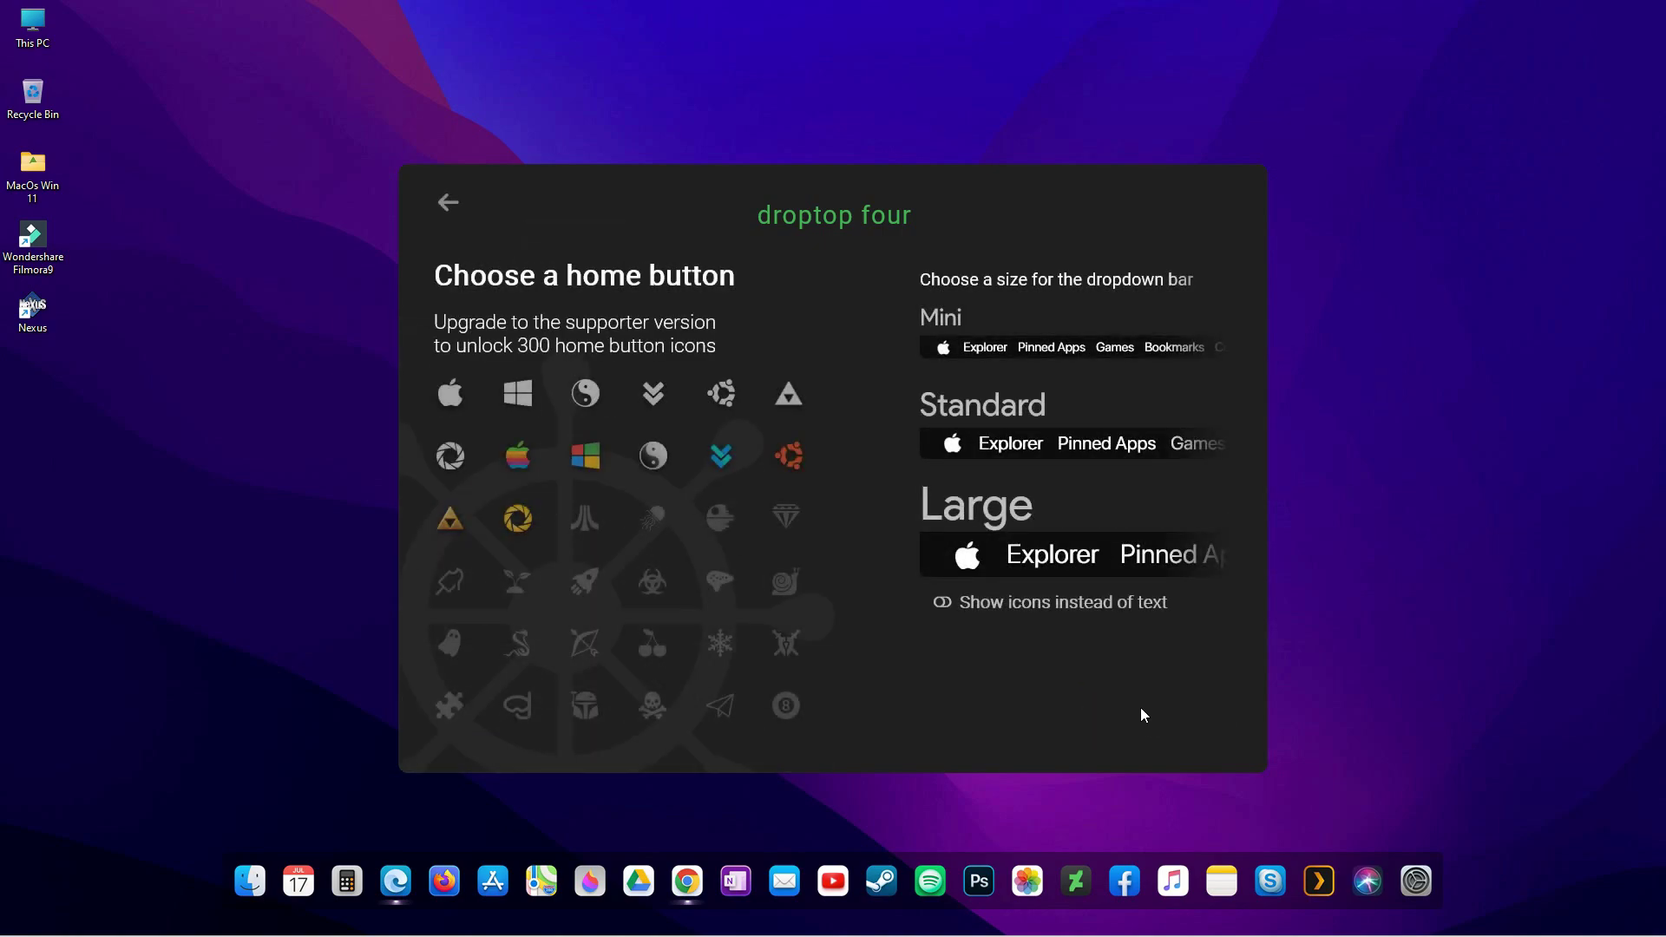
Choose the plain Apple home button, the Standard dropdown bar size and the Default starting theme for Droptop
click(453, 395)
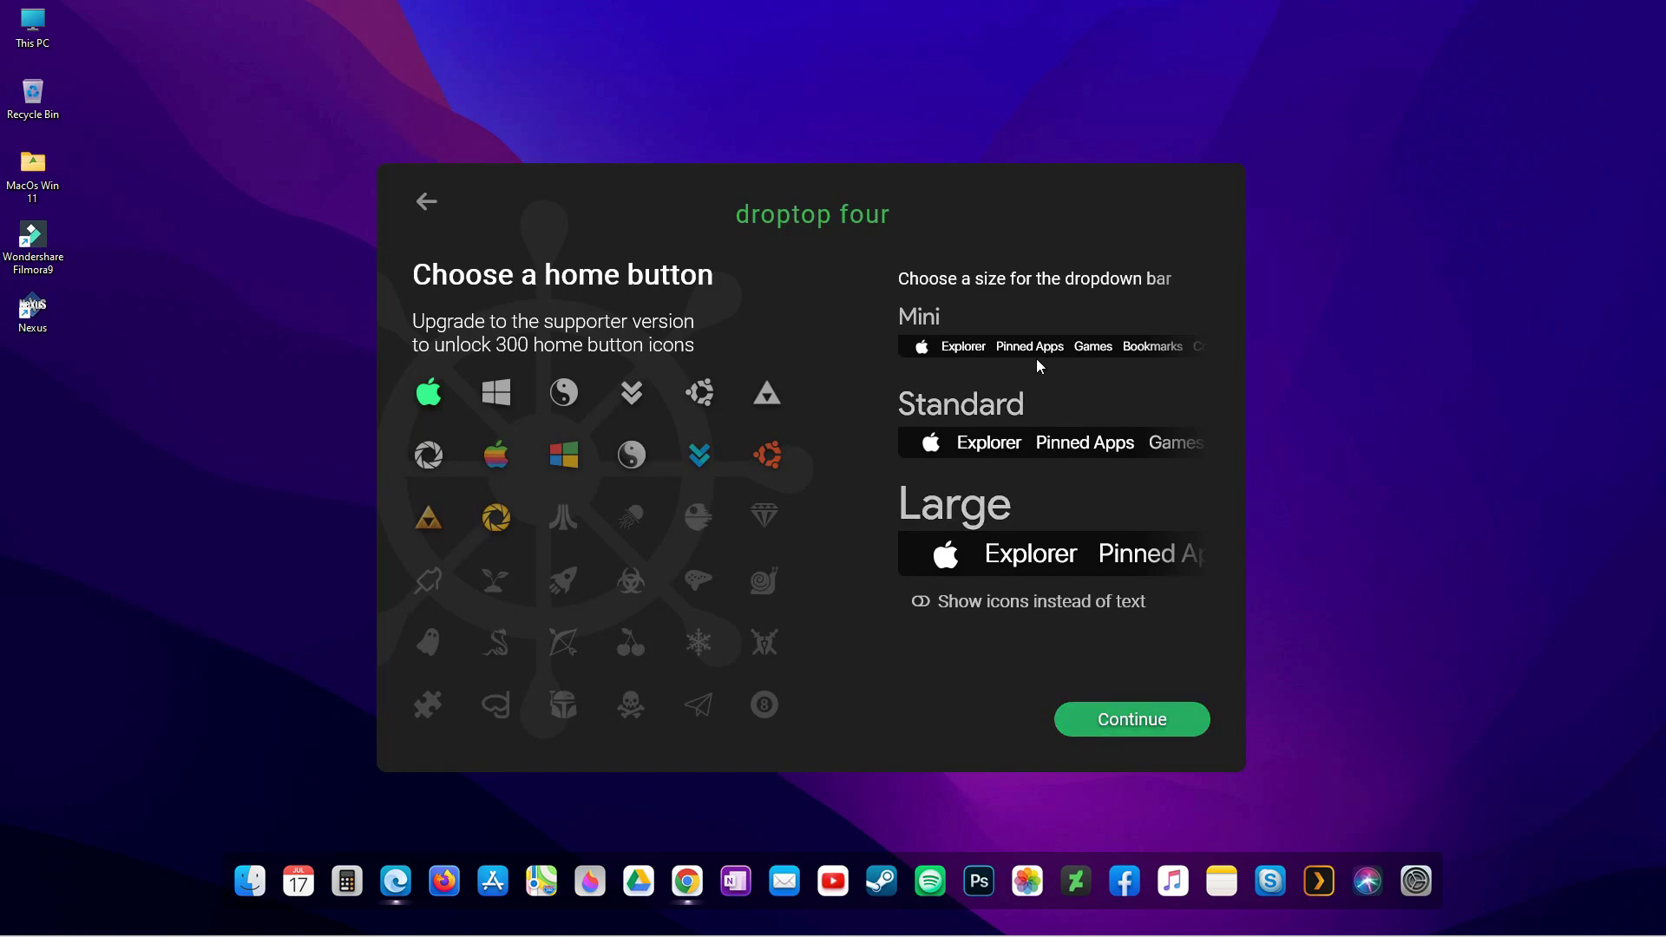
click(981, 445)
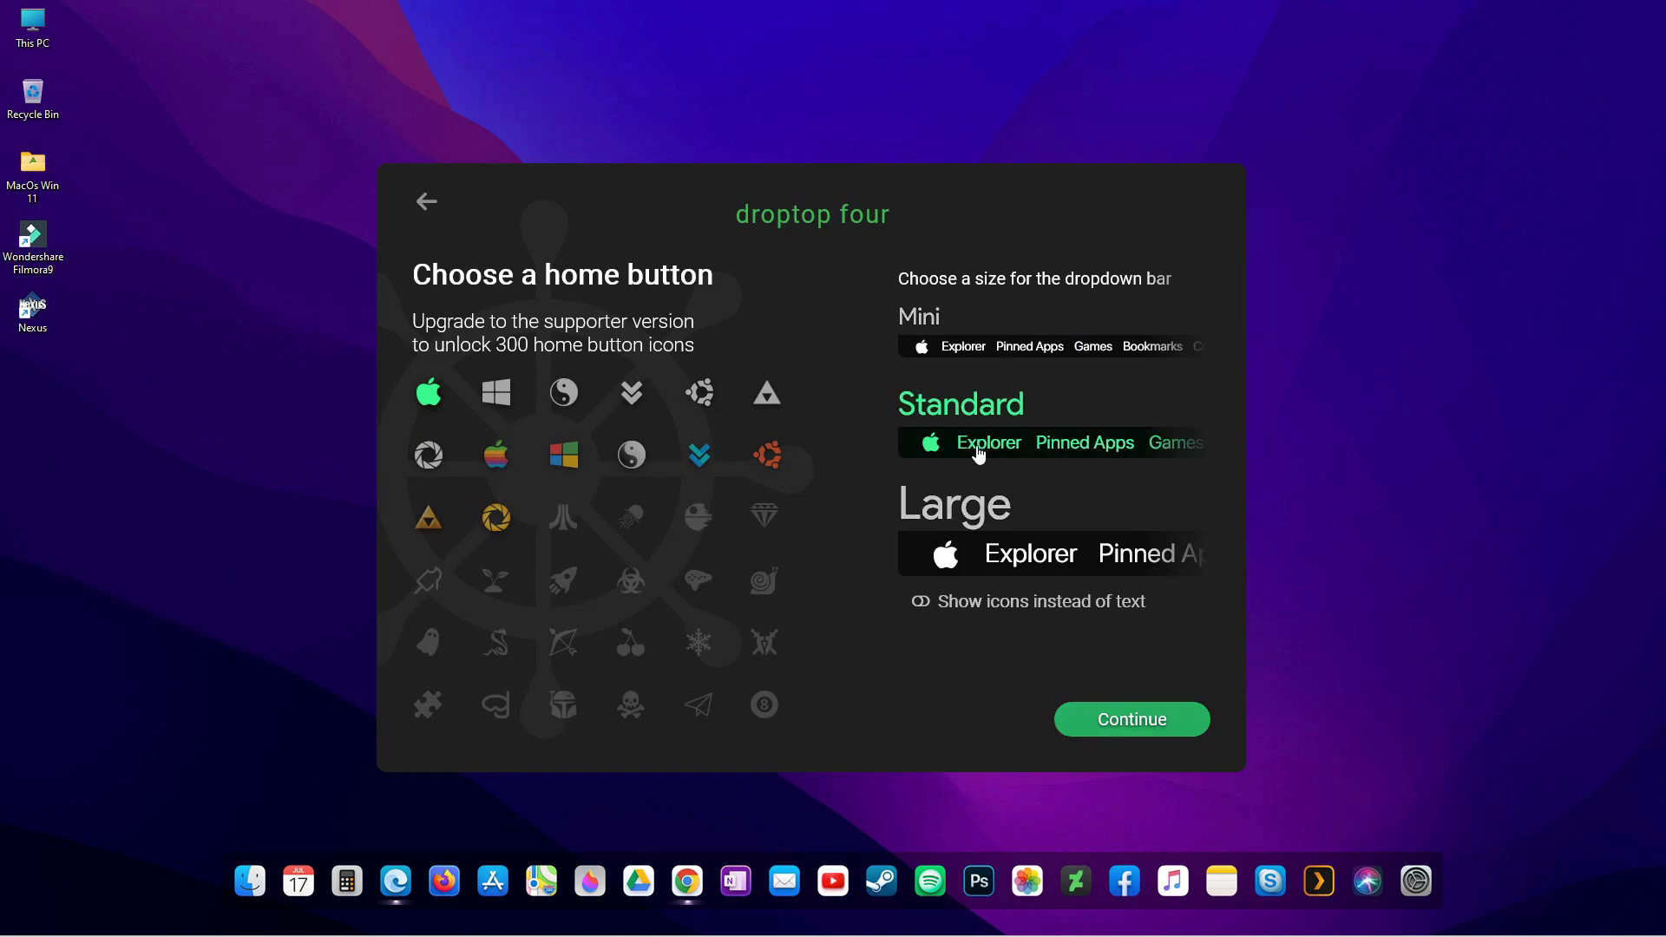
click(1138, 723)
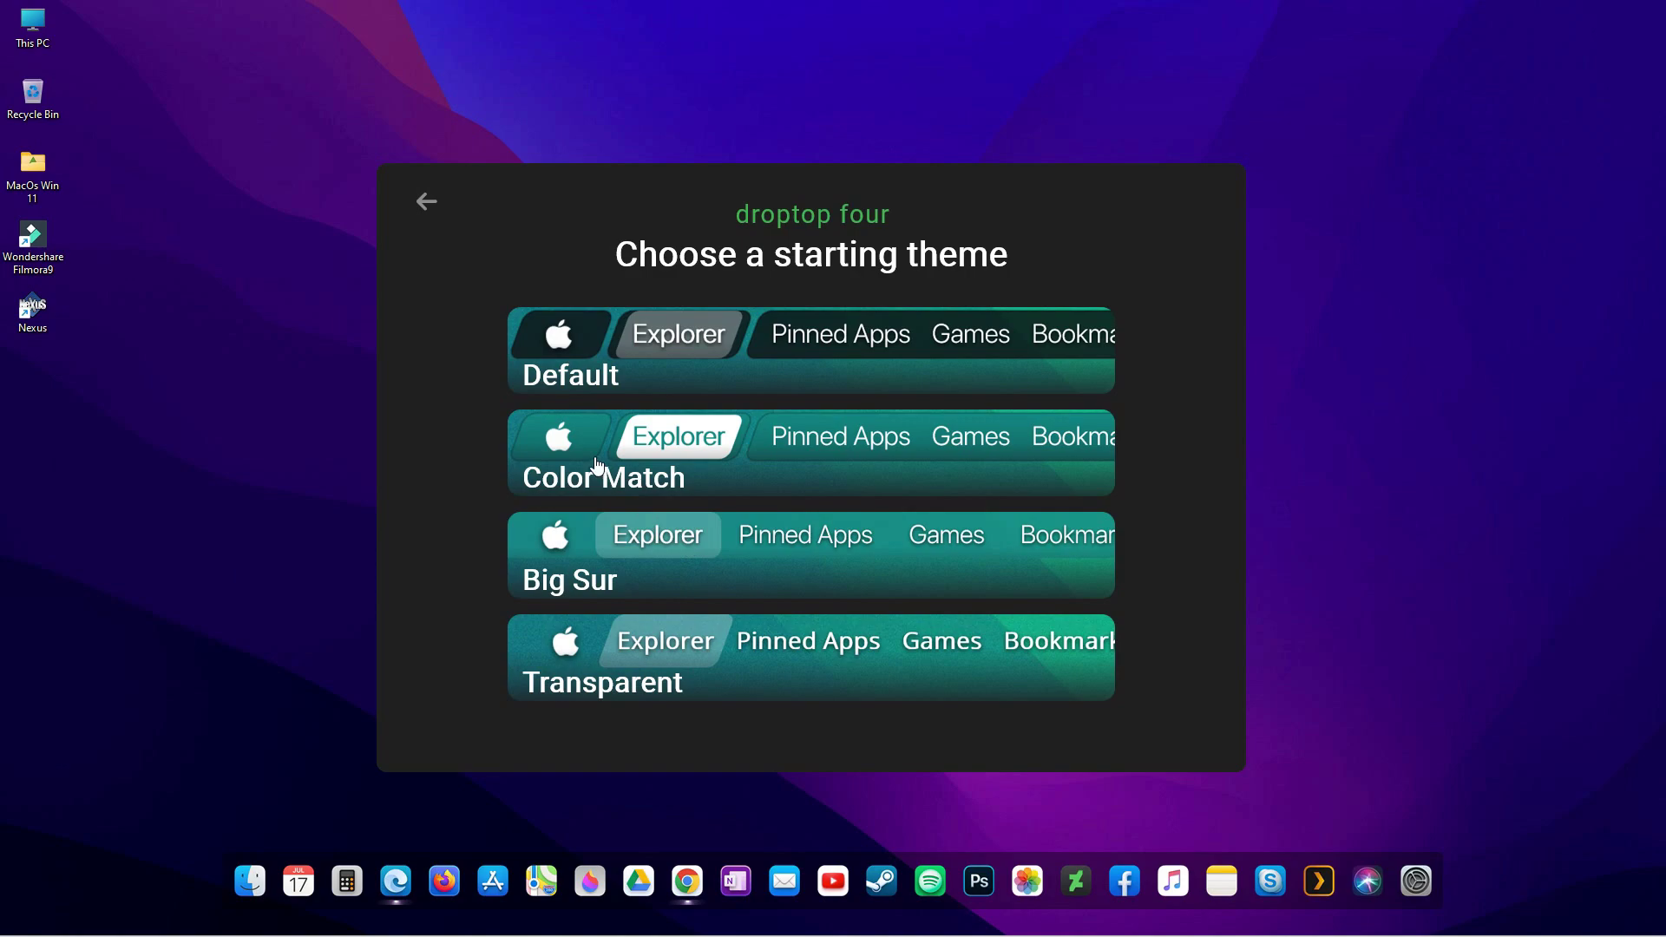
click(730, 357)
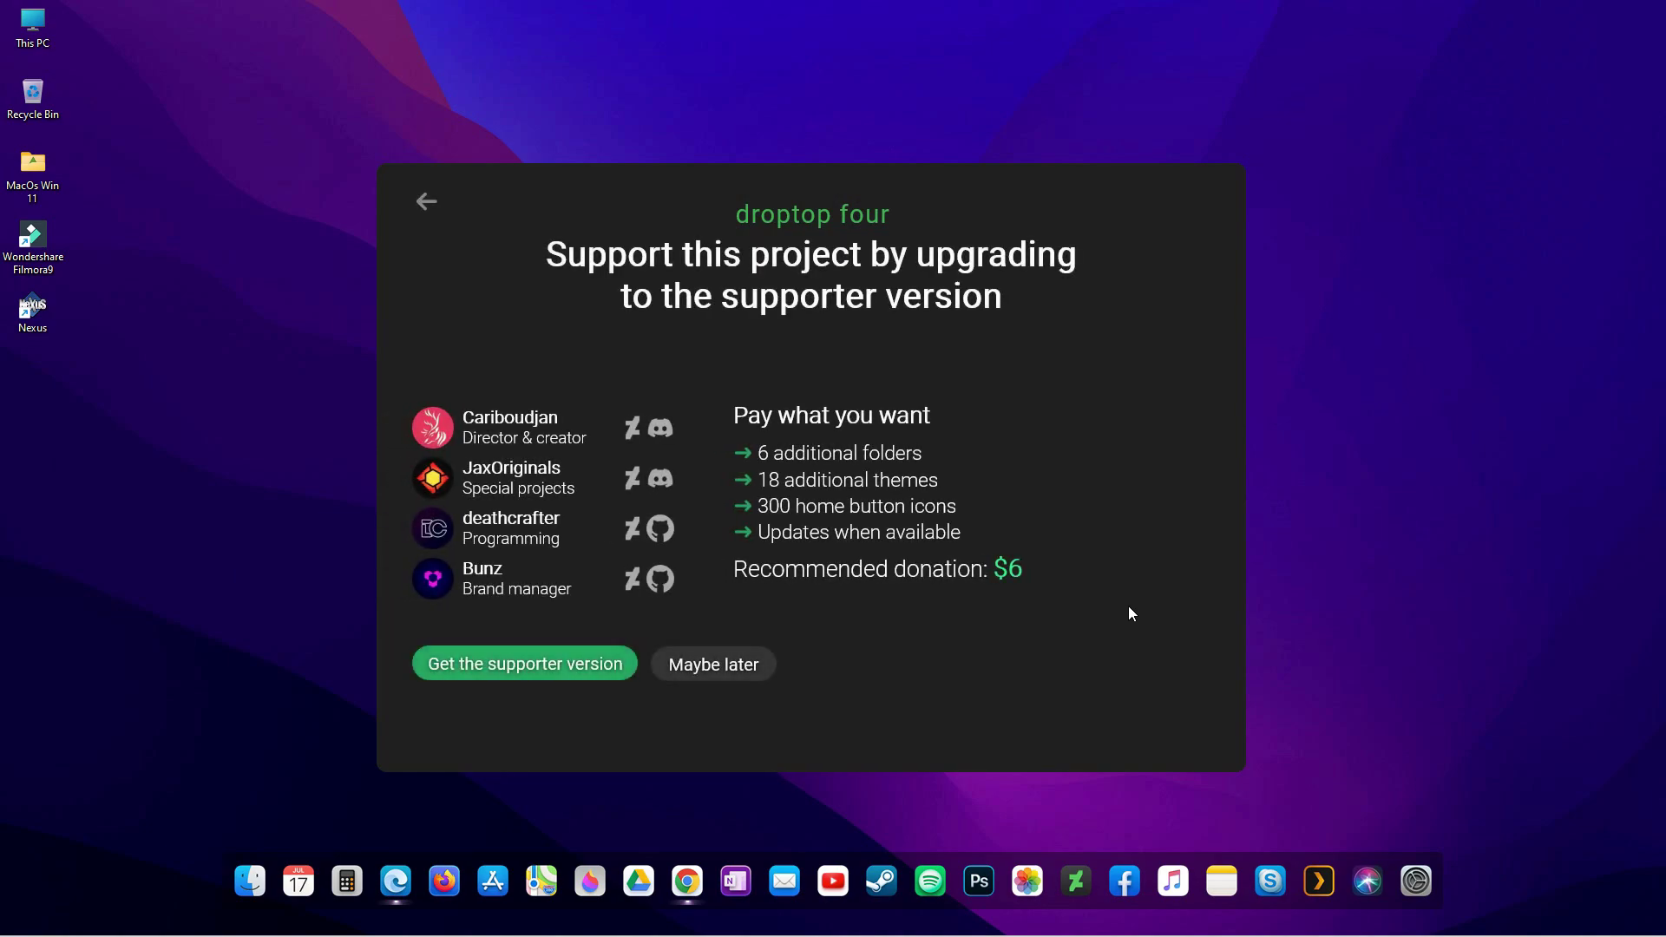
Decline the supporter version, finish the Droptop setup and allow Rainmeter through the firewall on public networks
click(757, 670)
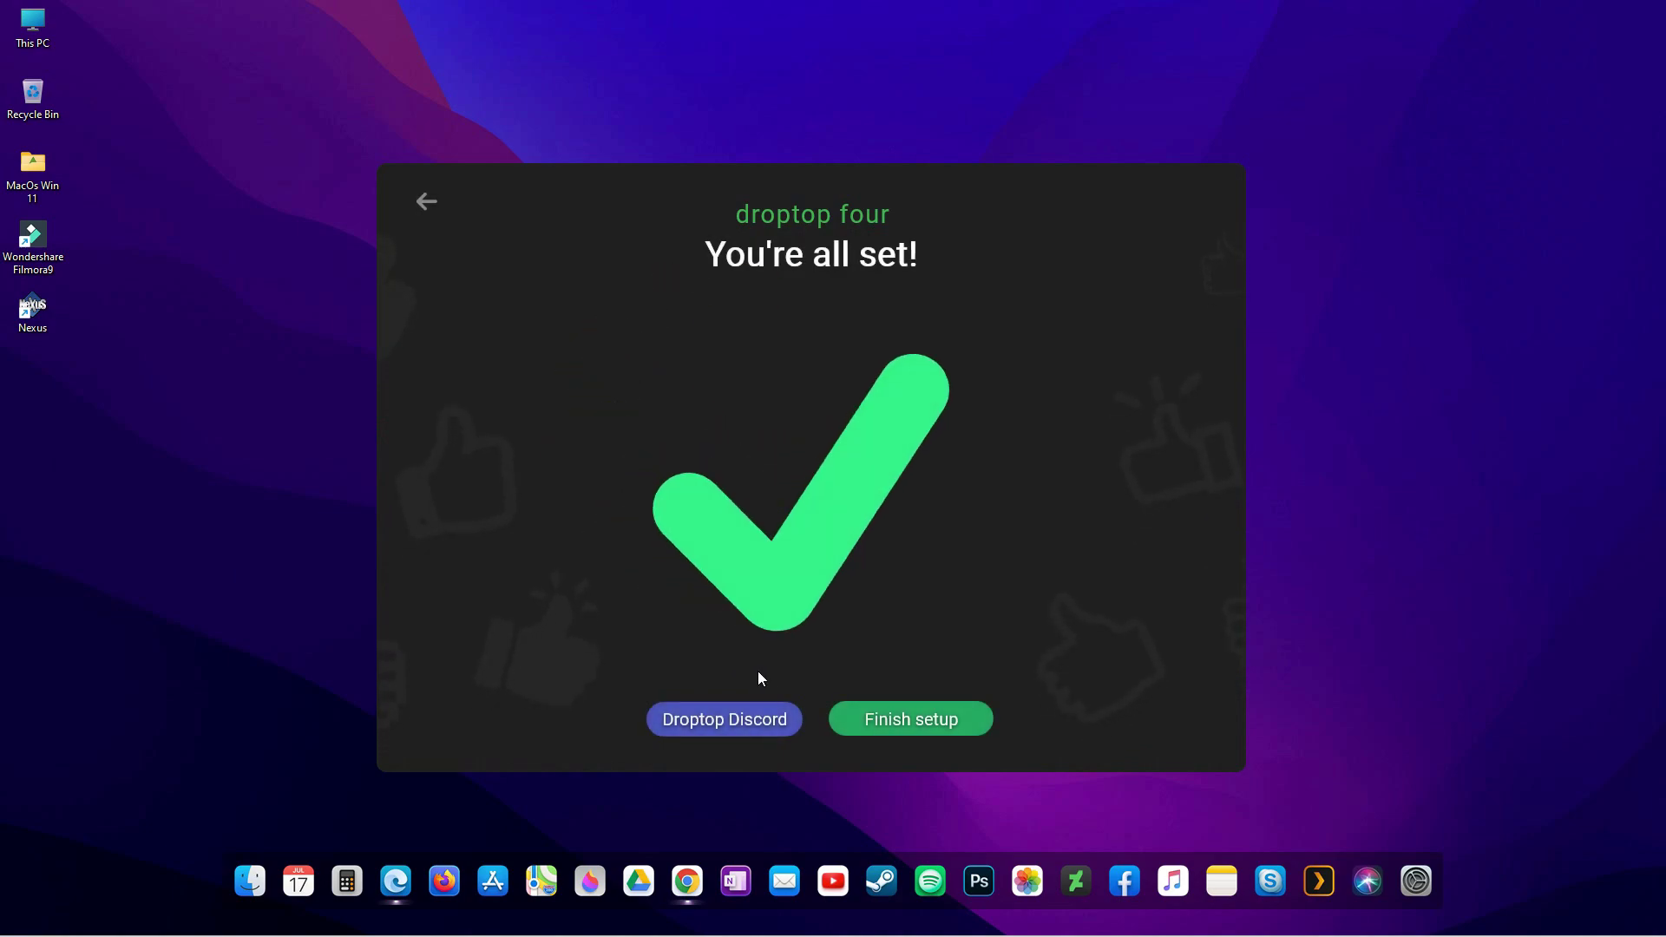
click(902, 720)
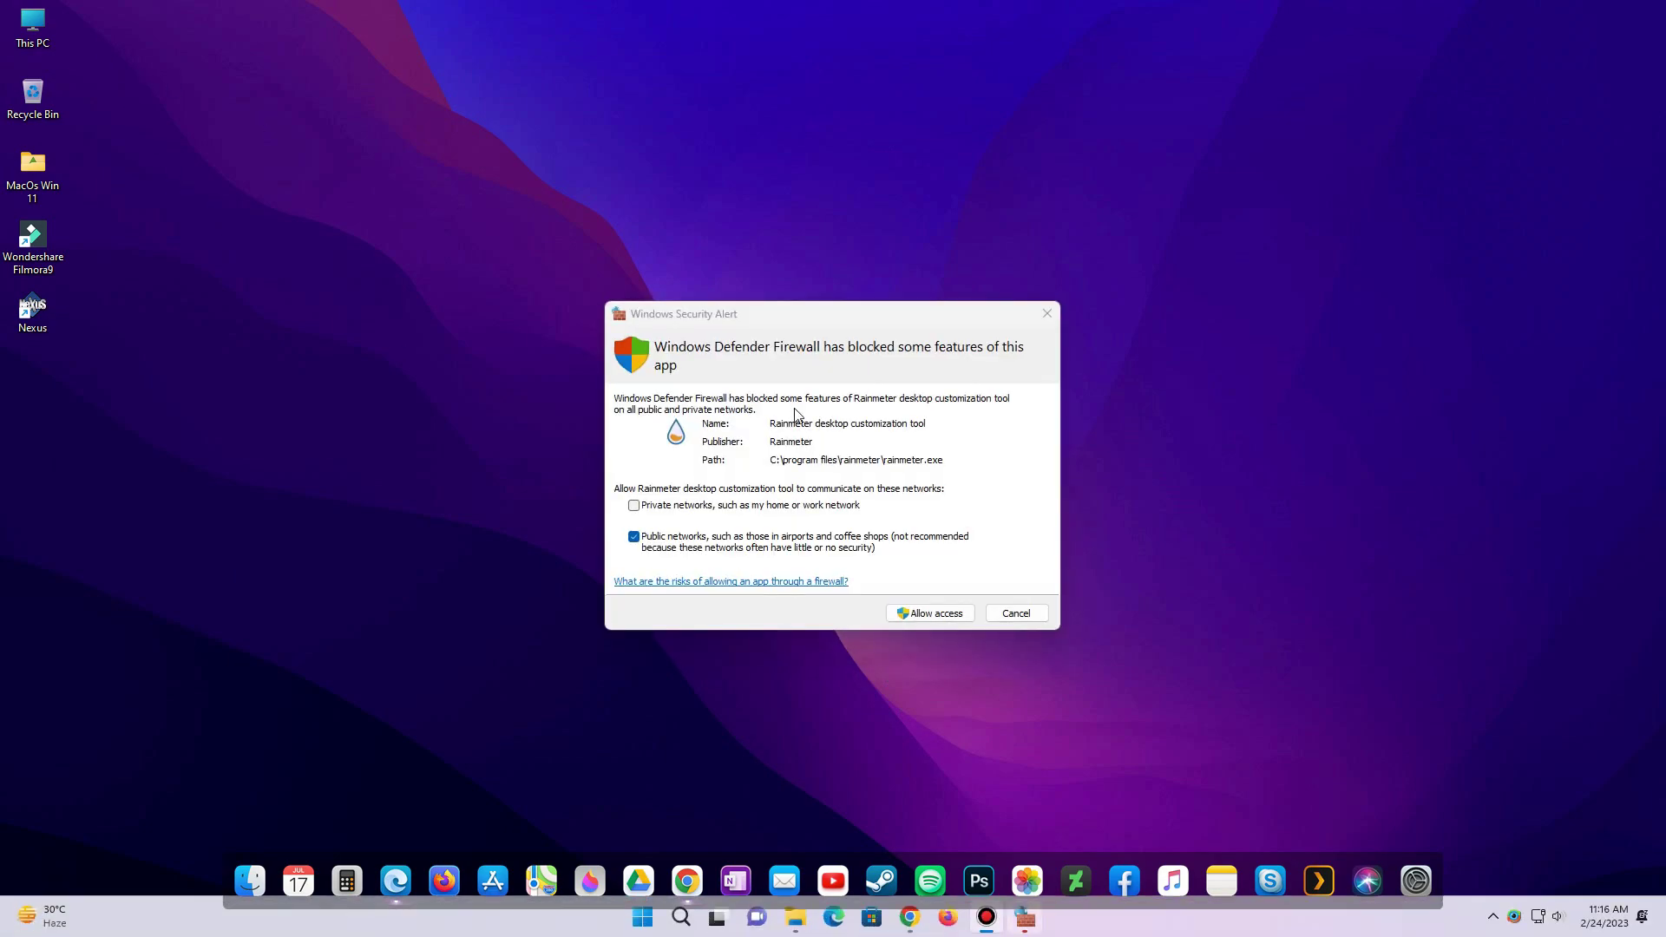
click(931, 614)
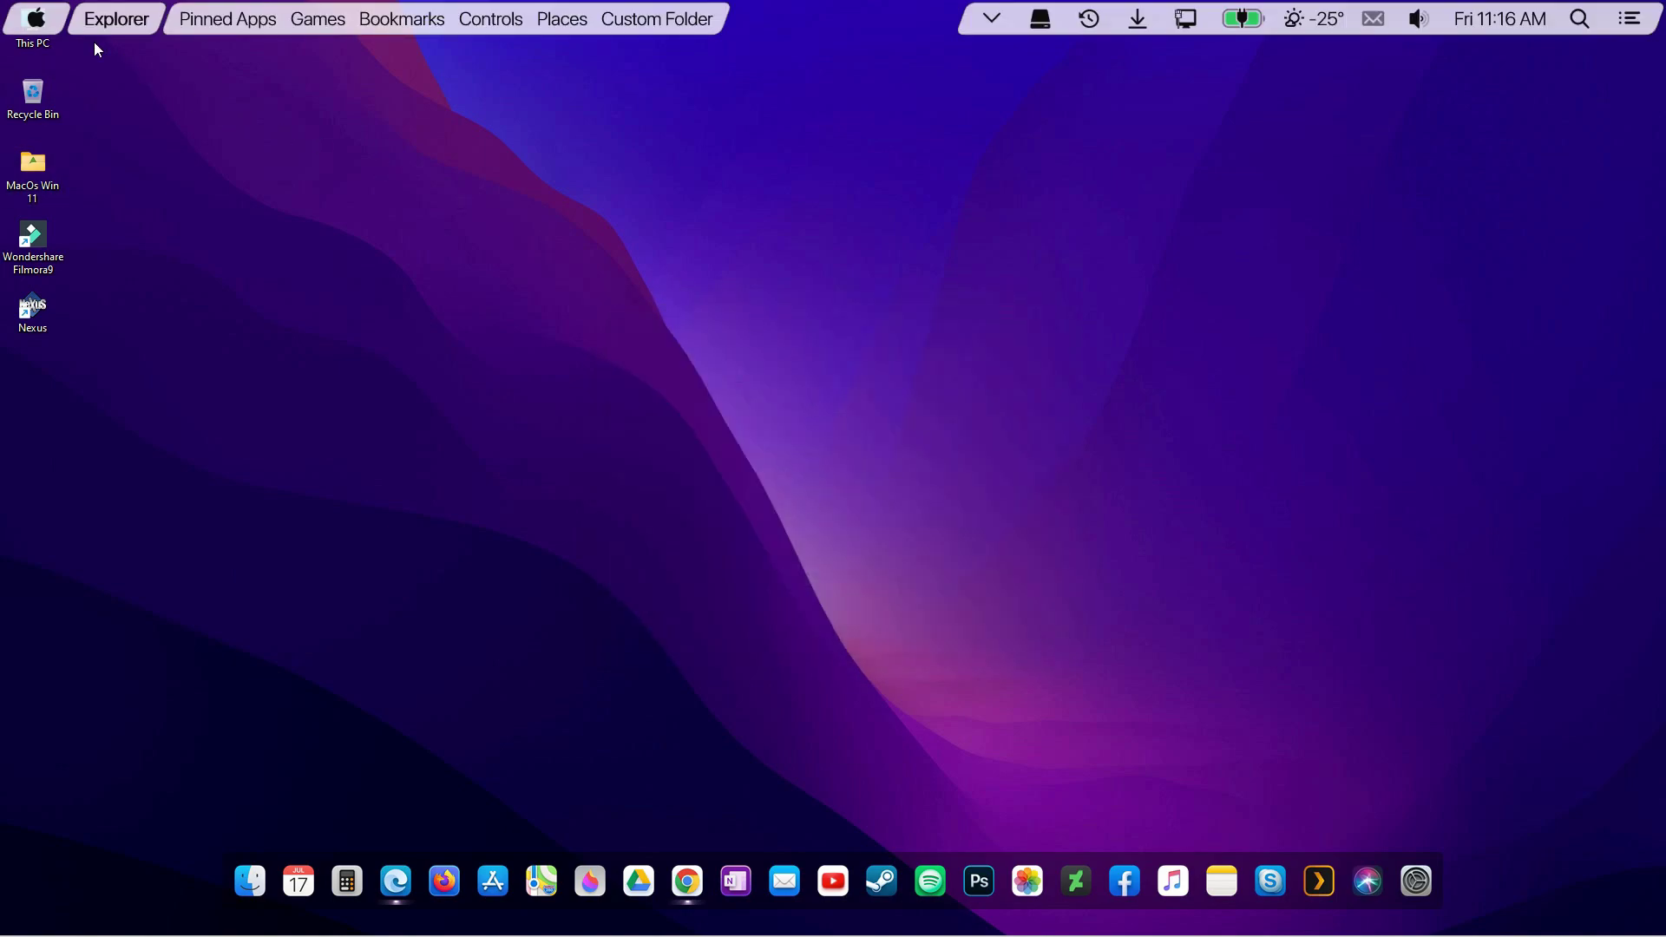
Skip the Droptop tutorial and switch the top bar to the Big Sur theme
click(41, 21)
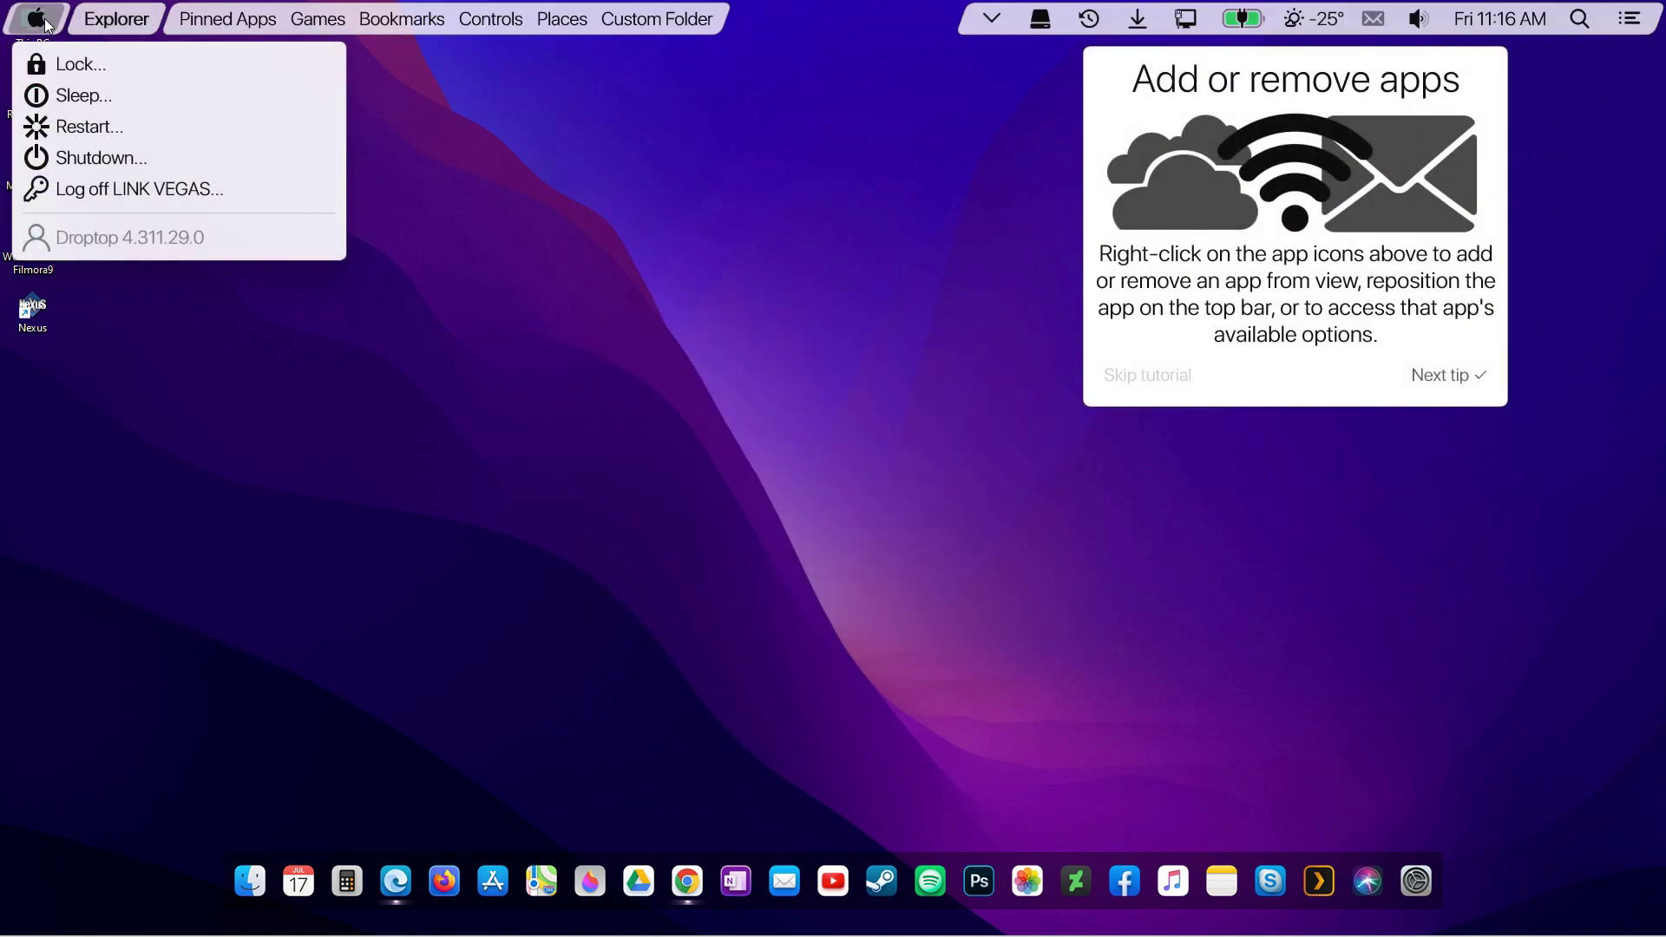
click(1163, 382)
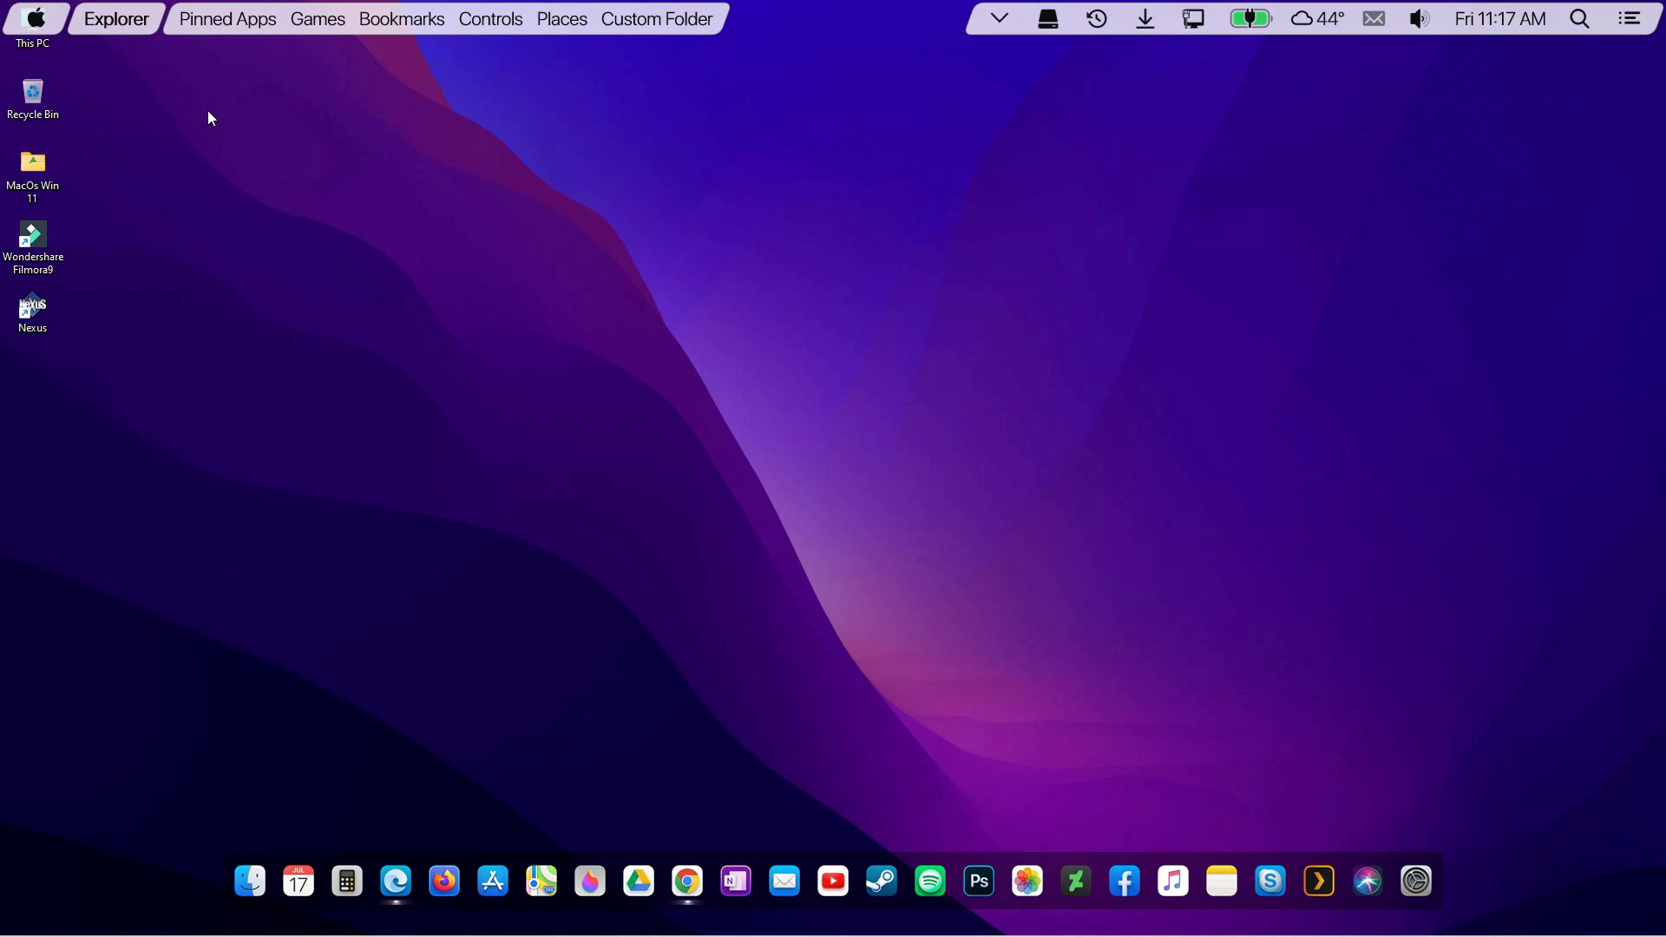
click(35, 18)
right_click(35, 21)
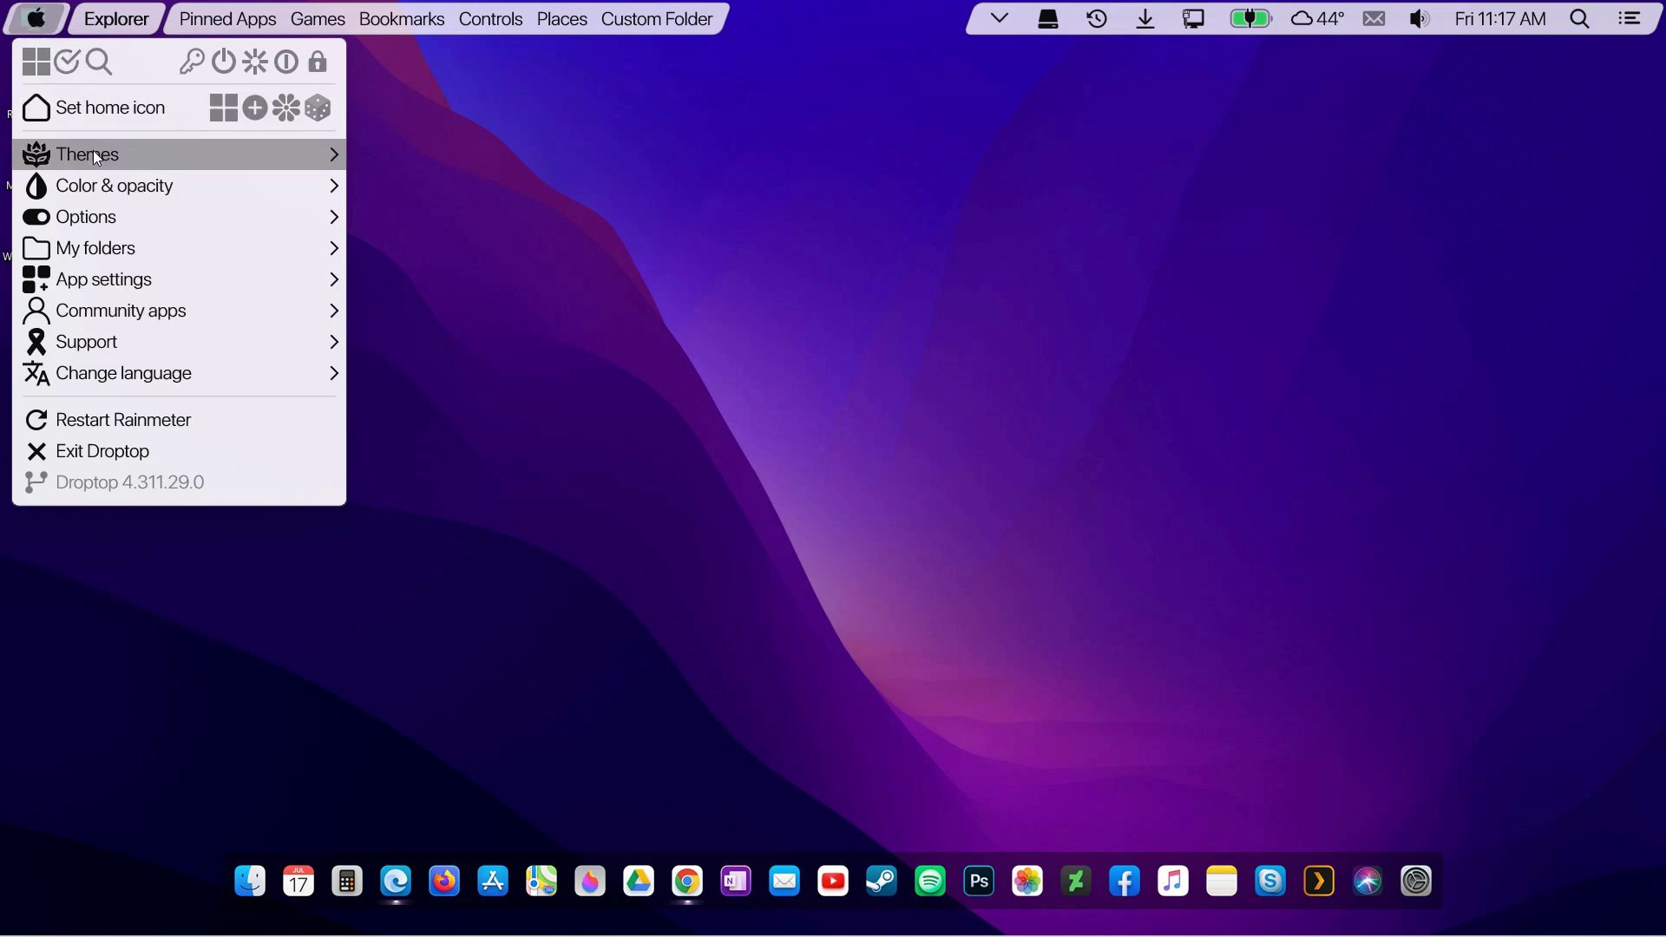
mouse_move(92, 149)
mouse_move(387, 151)
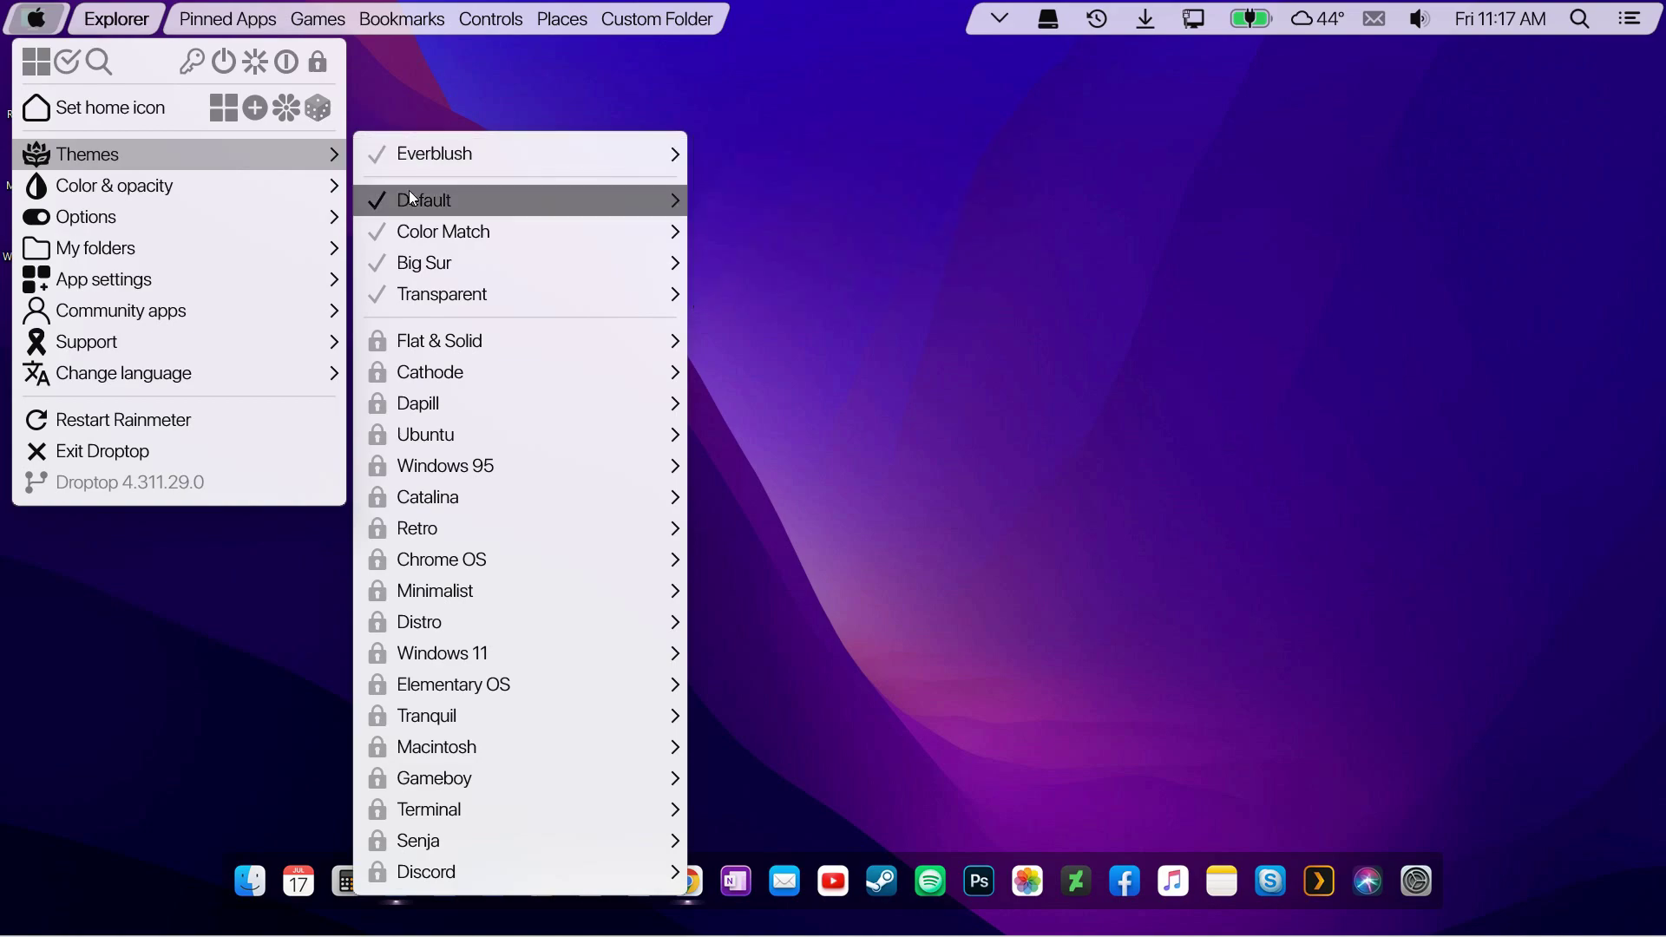
mouse_move(409, 190)
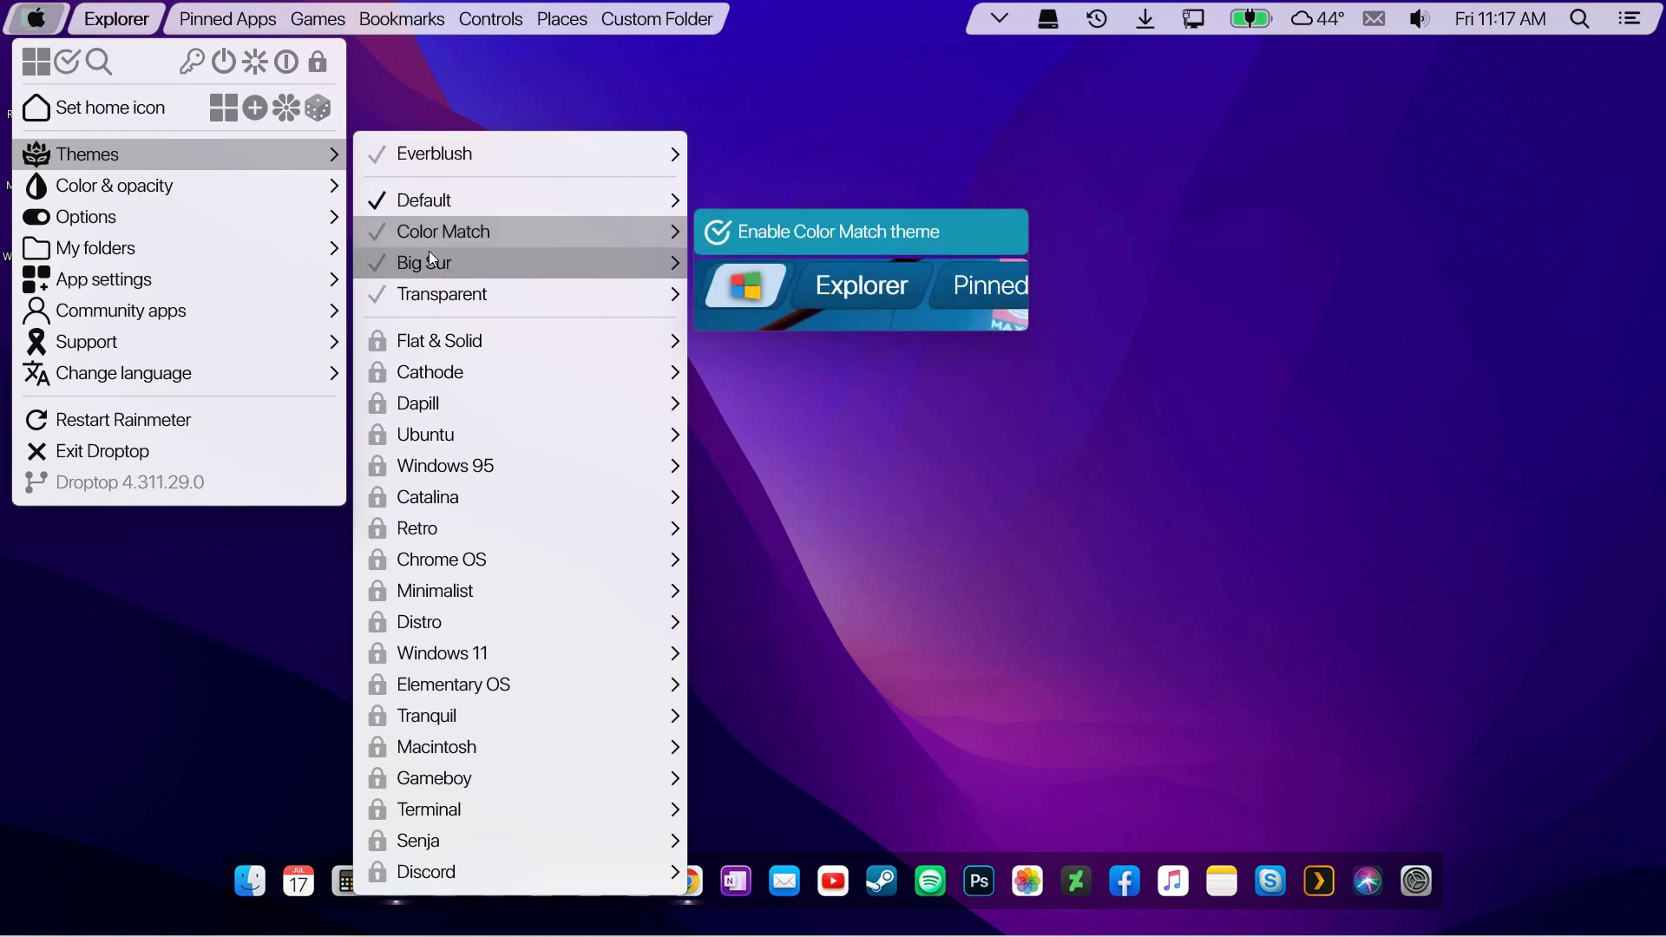
mouse_move(429, 261)
click(762, 271)
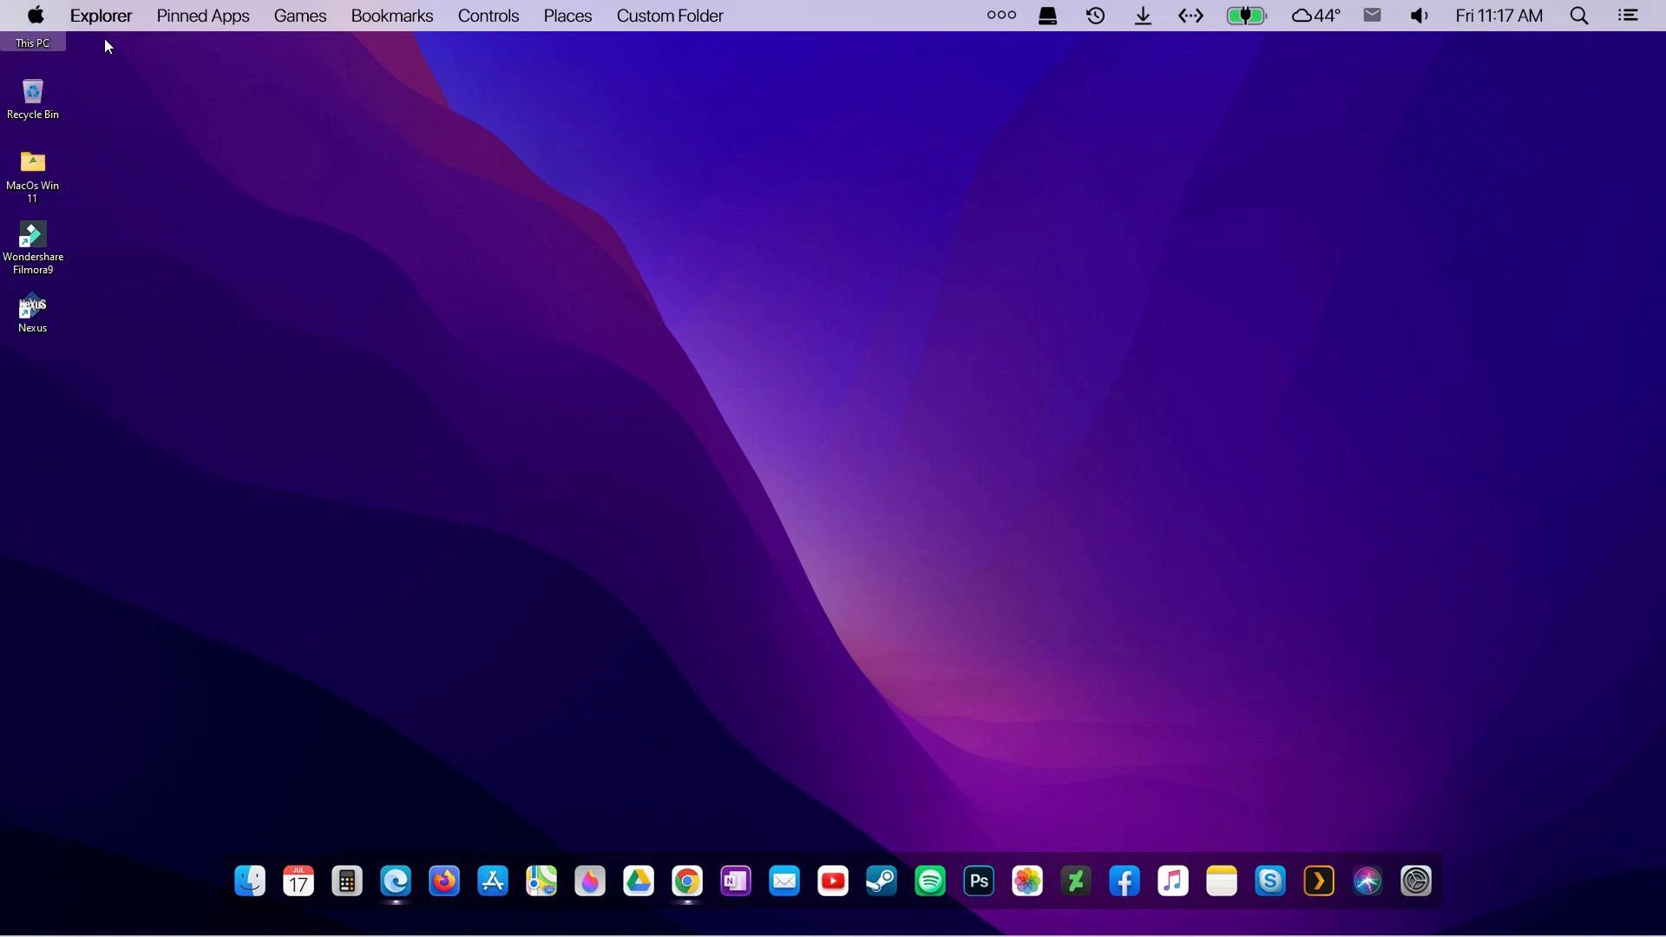
Move all five desktop icons down one row so they clear the Droptop bar
drag(104, 46, 17, 340)
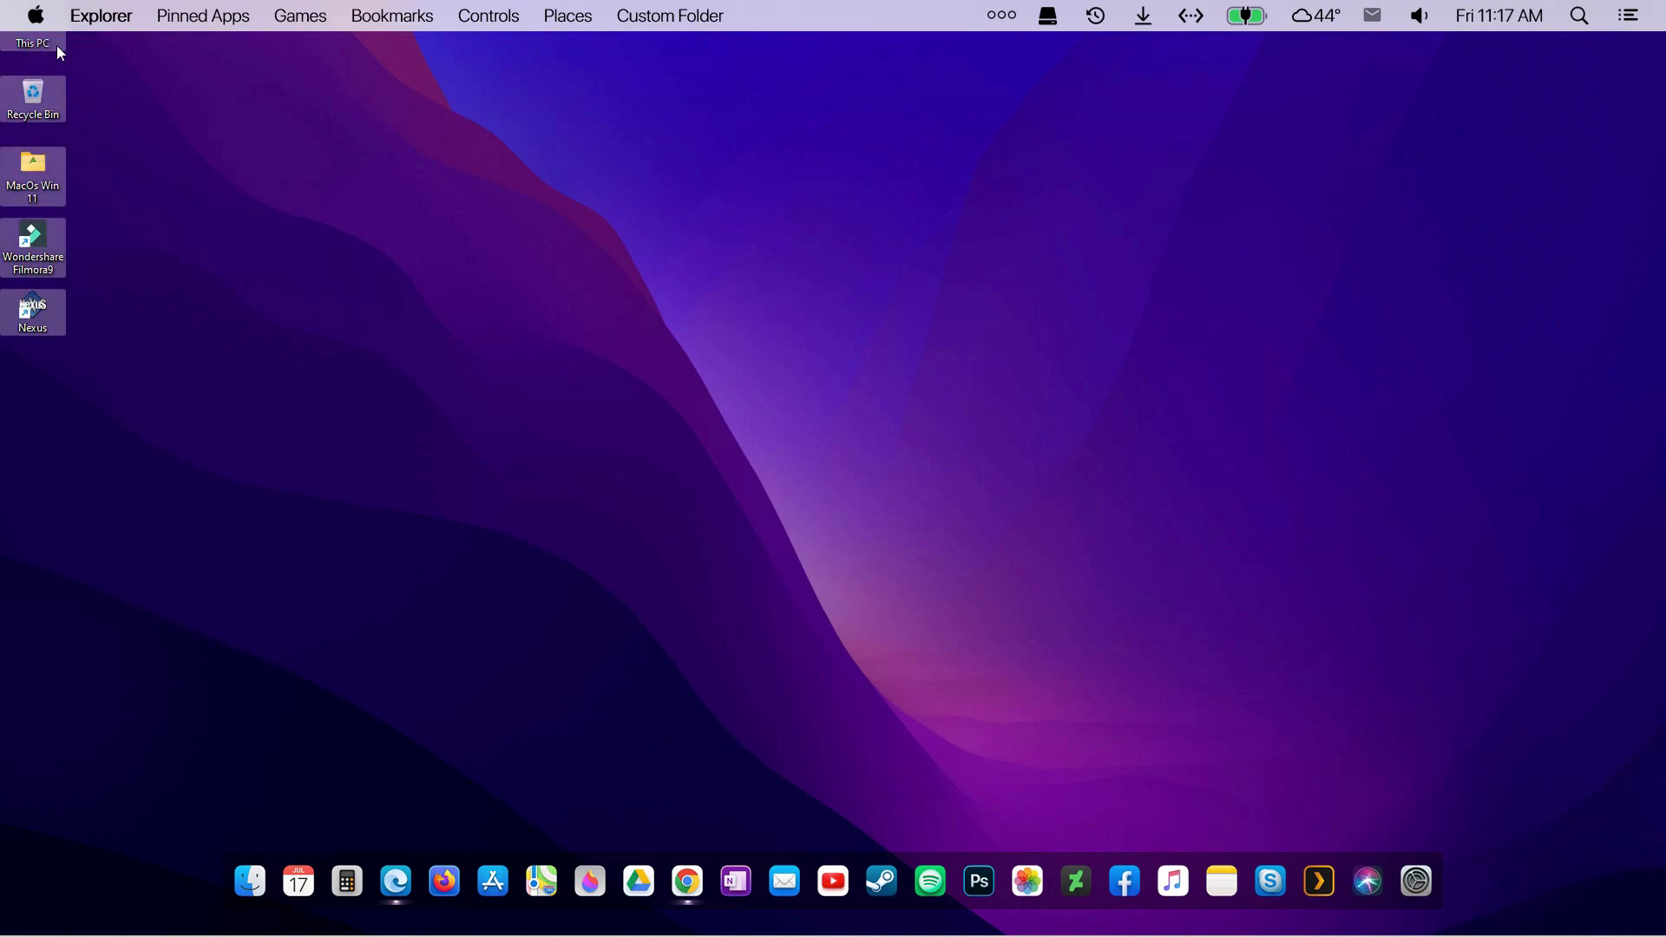
drag(40, 45, 33, 116)
click(128, 95)
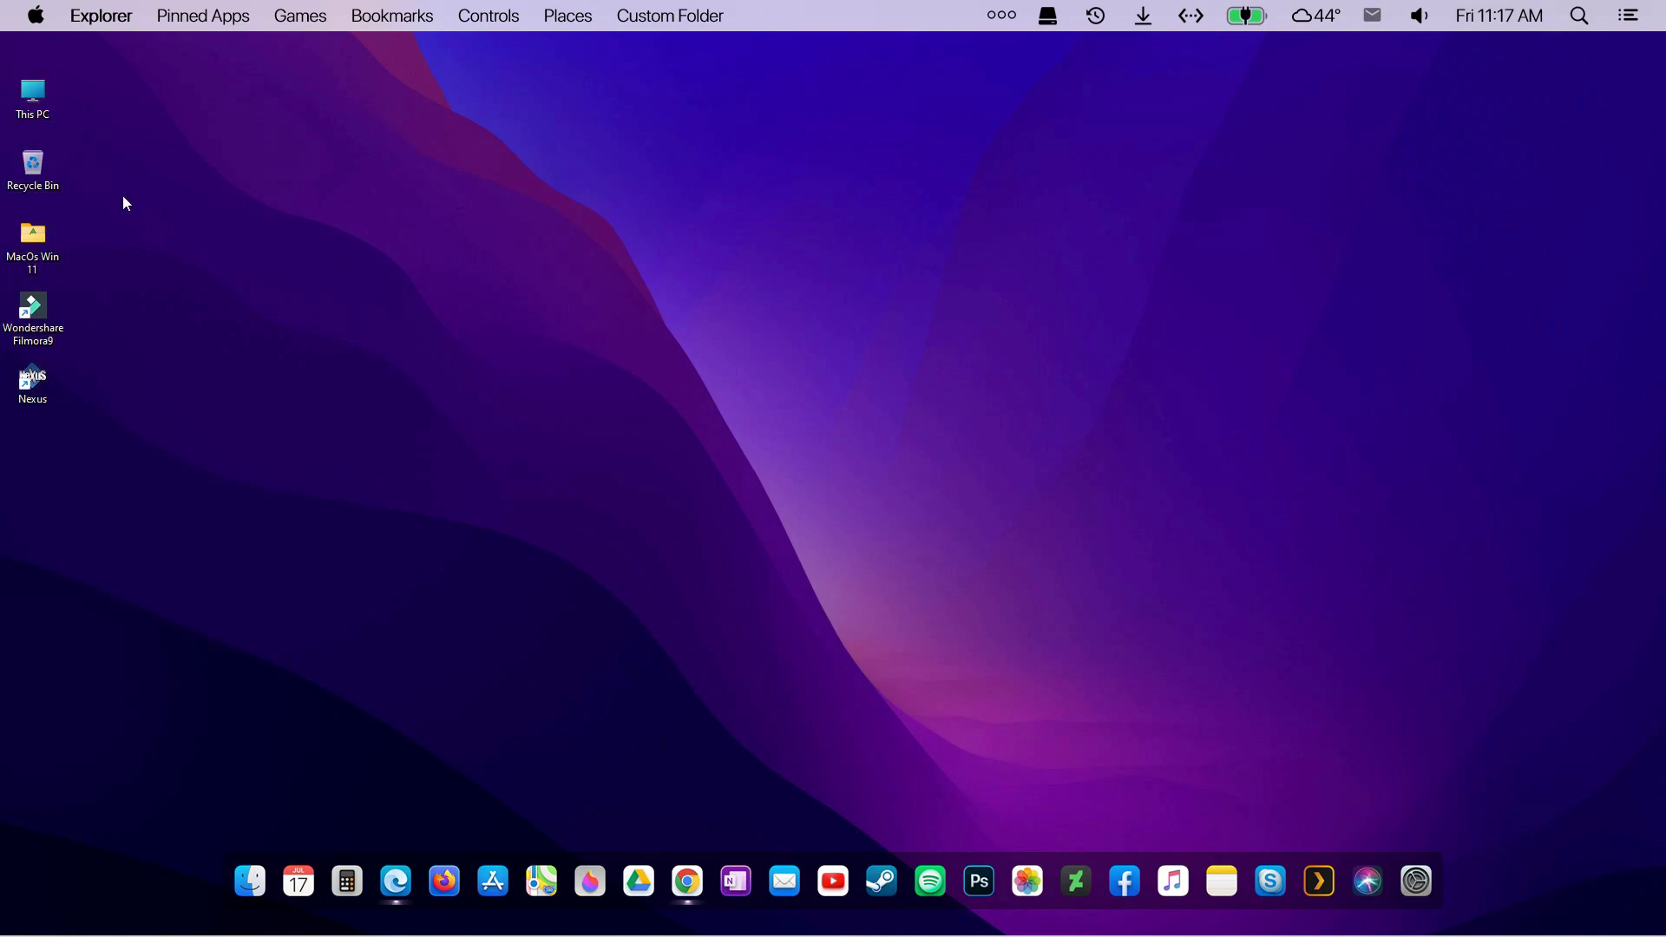
Set the macos-monterey-stock-pink-light-layers image from the MacOs Win 11 folder as the desktop background
double_click(44, 249)
right_click(1032, 320)
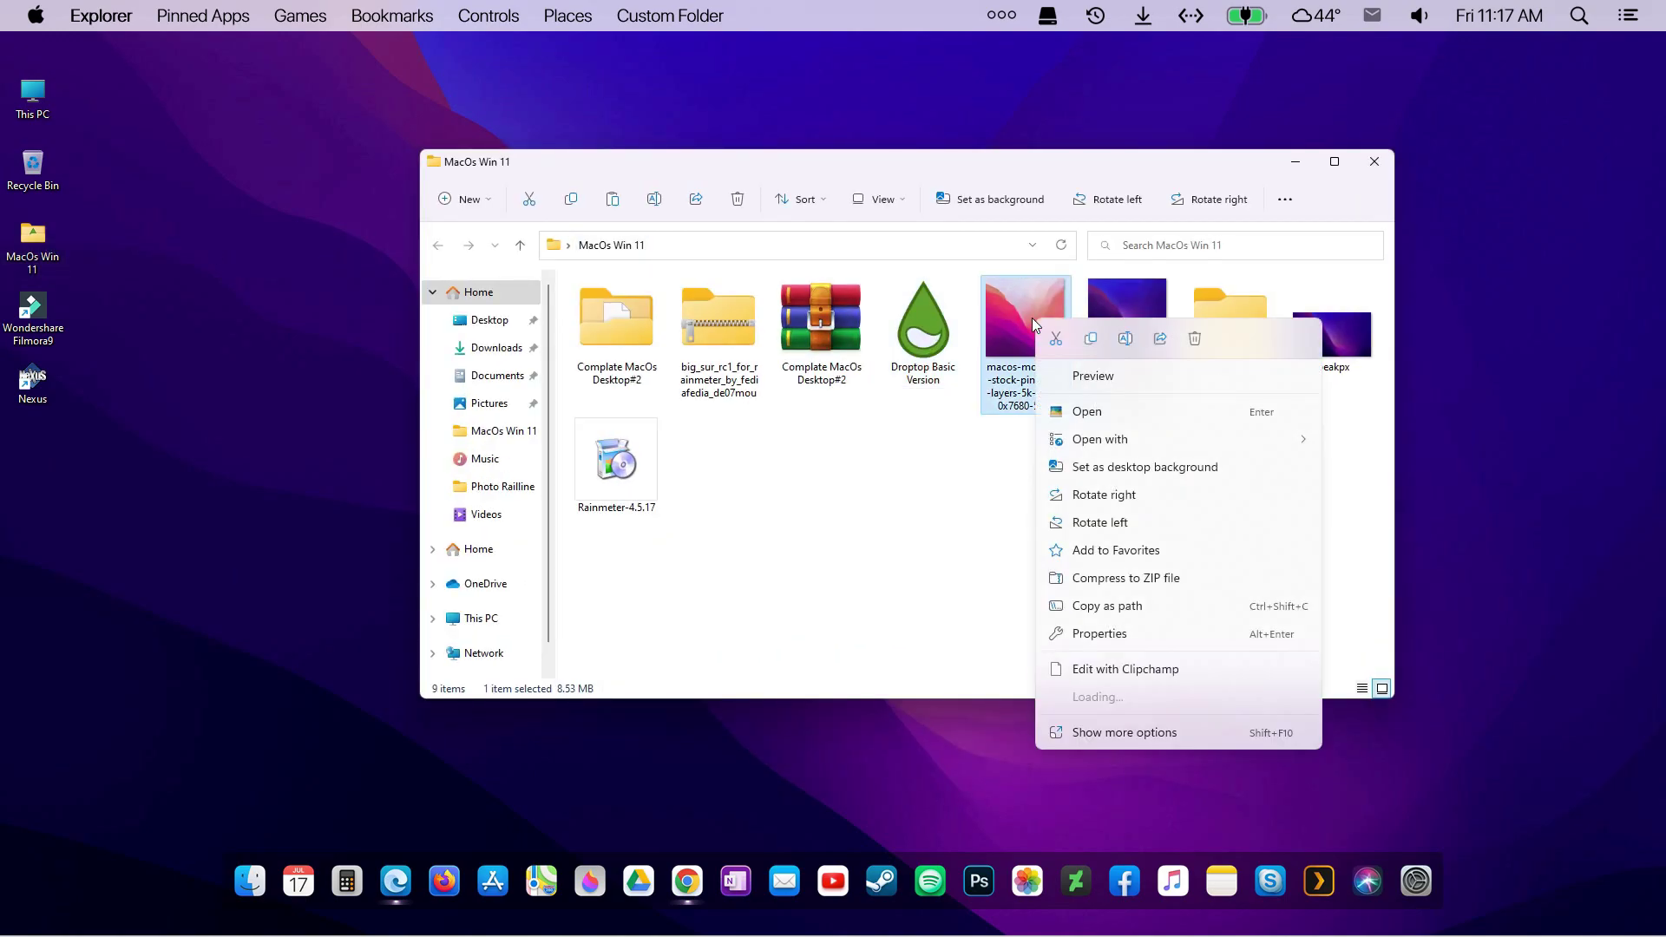
click(1121, 468)
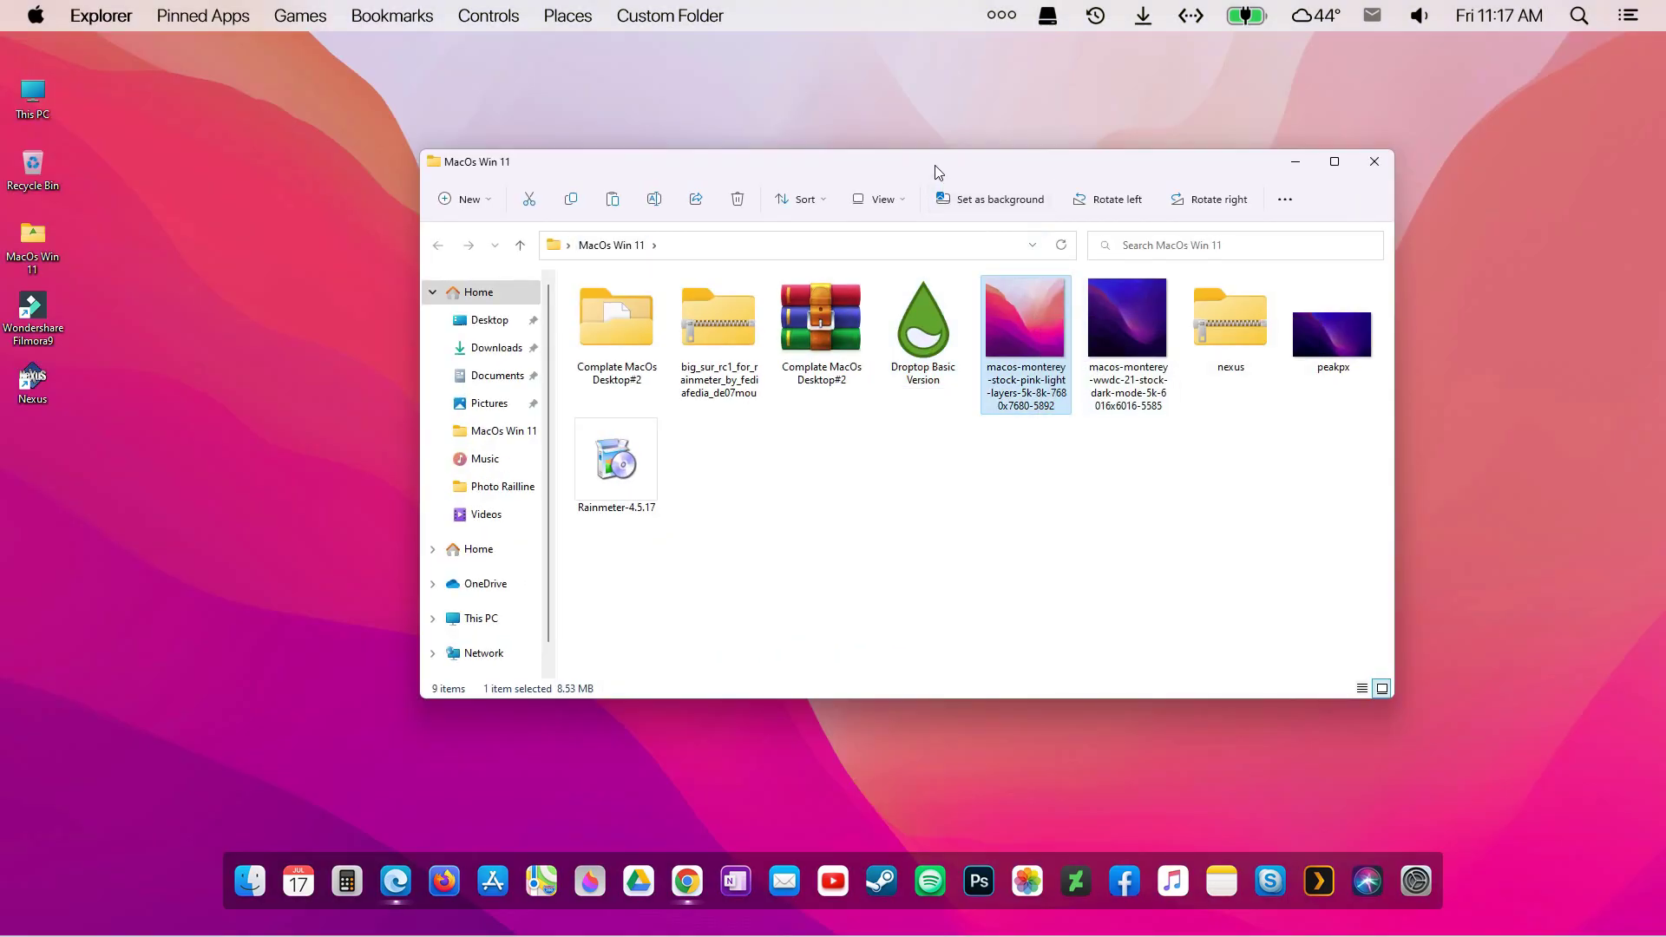
Open the big_sur_rc1_for_rainmeter archive with WinRAR and install its BigSur.rmskin package with the included layout applied
drag(935, 165, 752, 179)
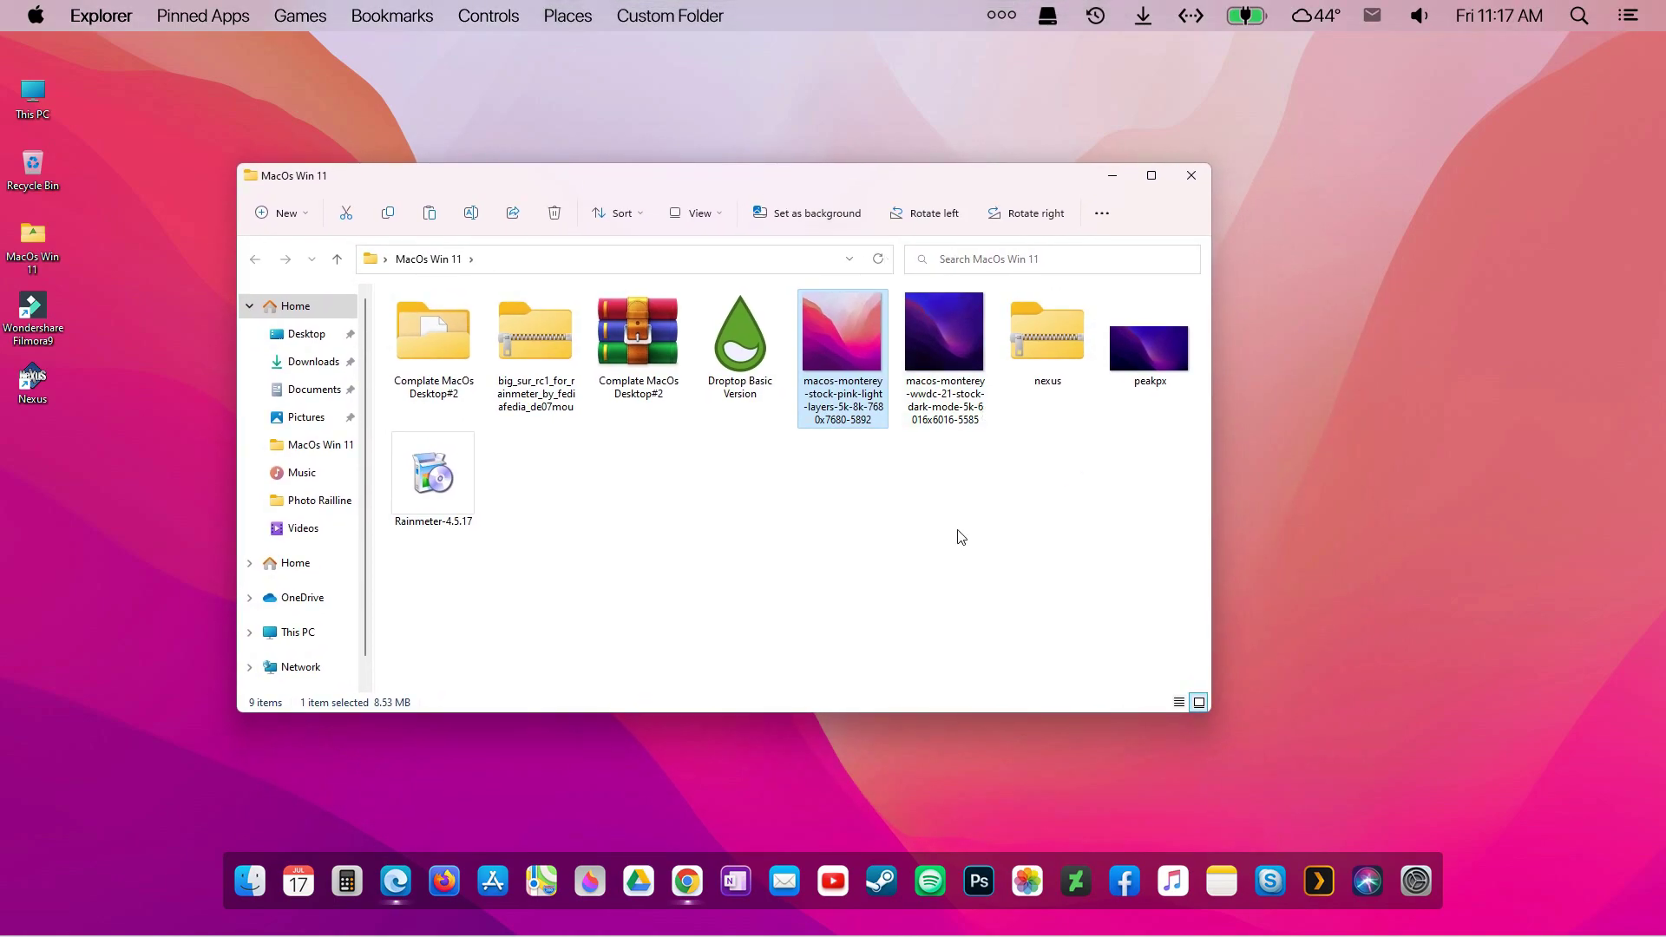
click(823, 545)
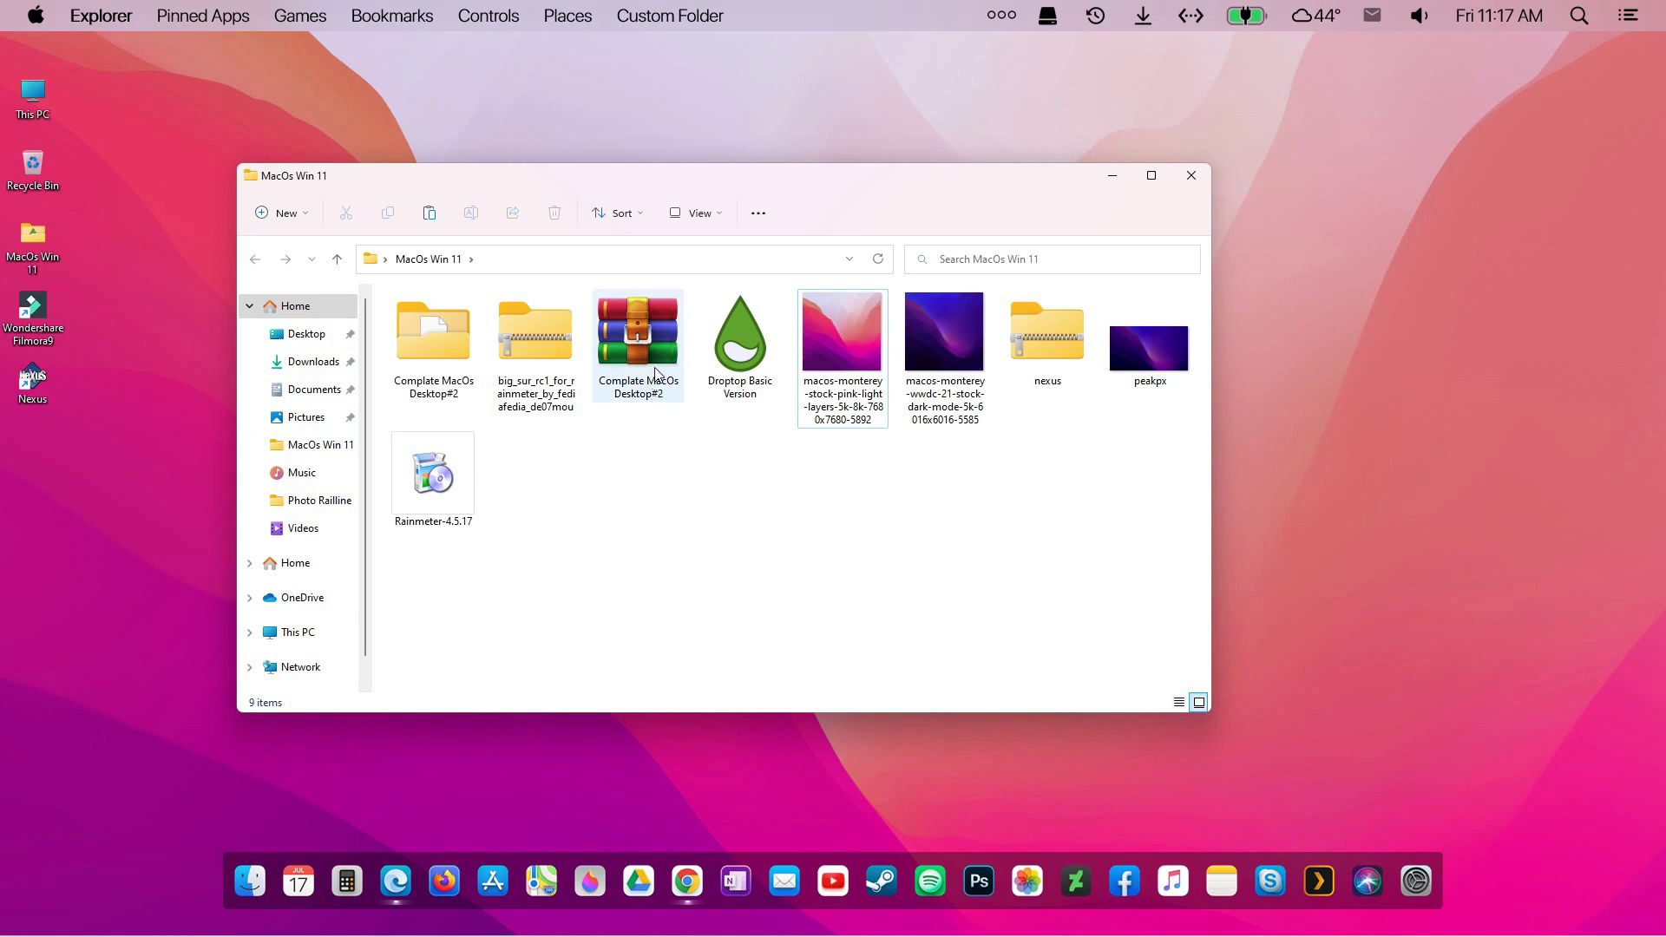
right_click(534, 354)
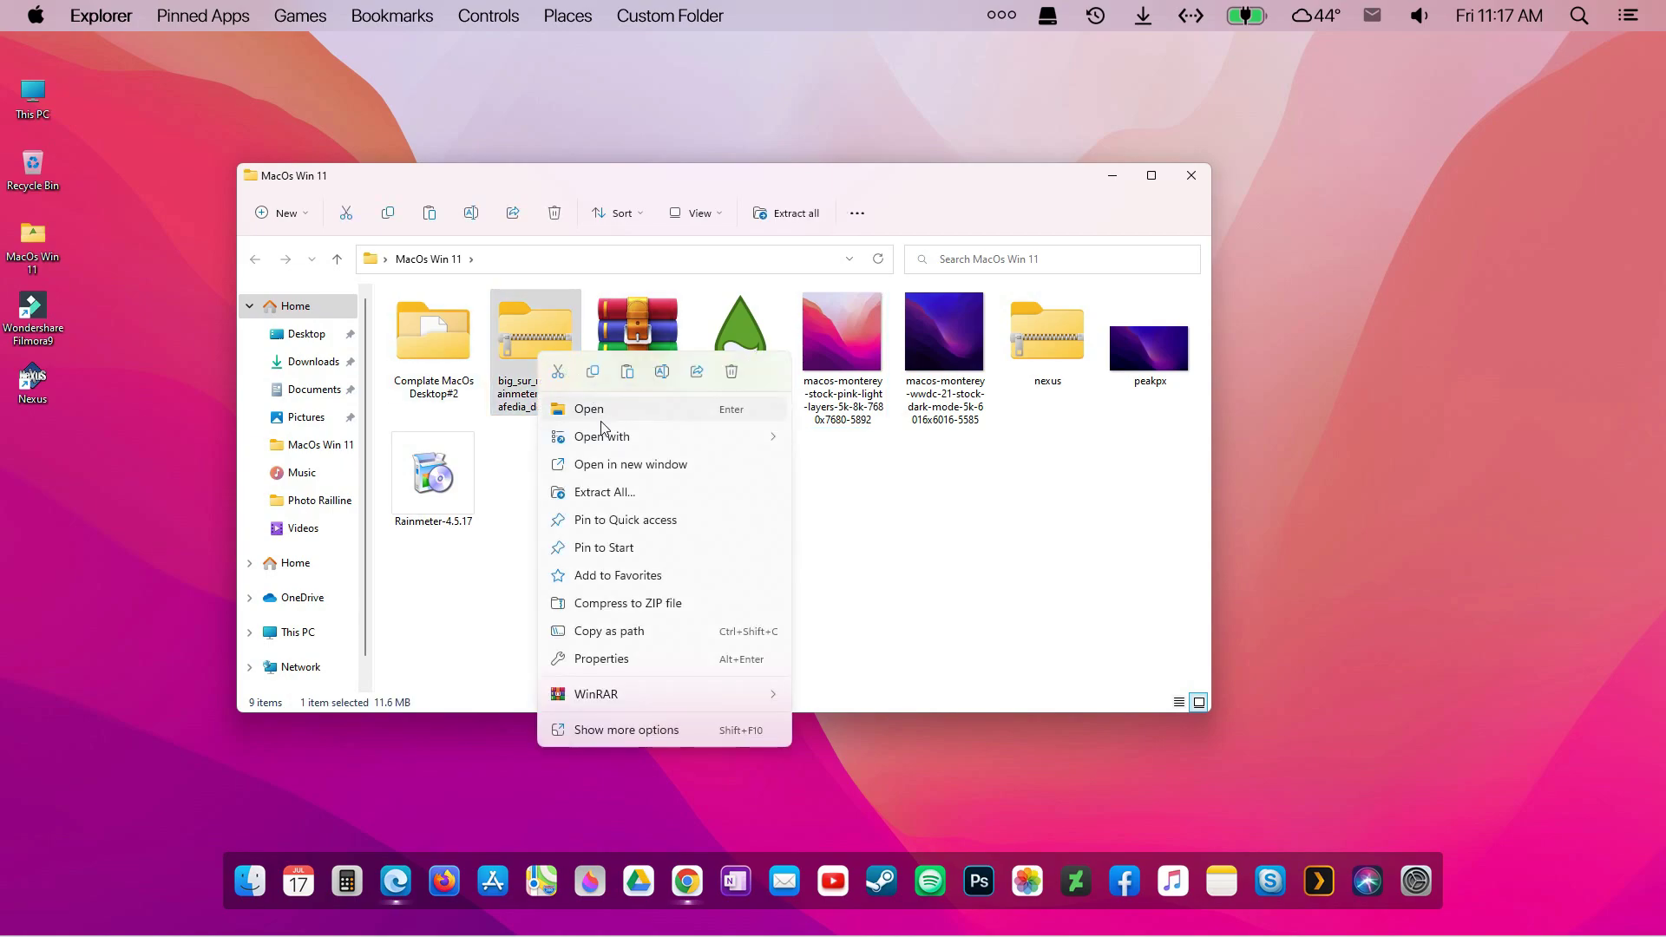
mouse_move(608, 438)
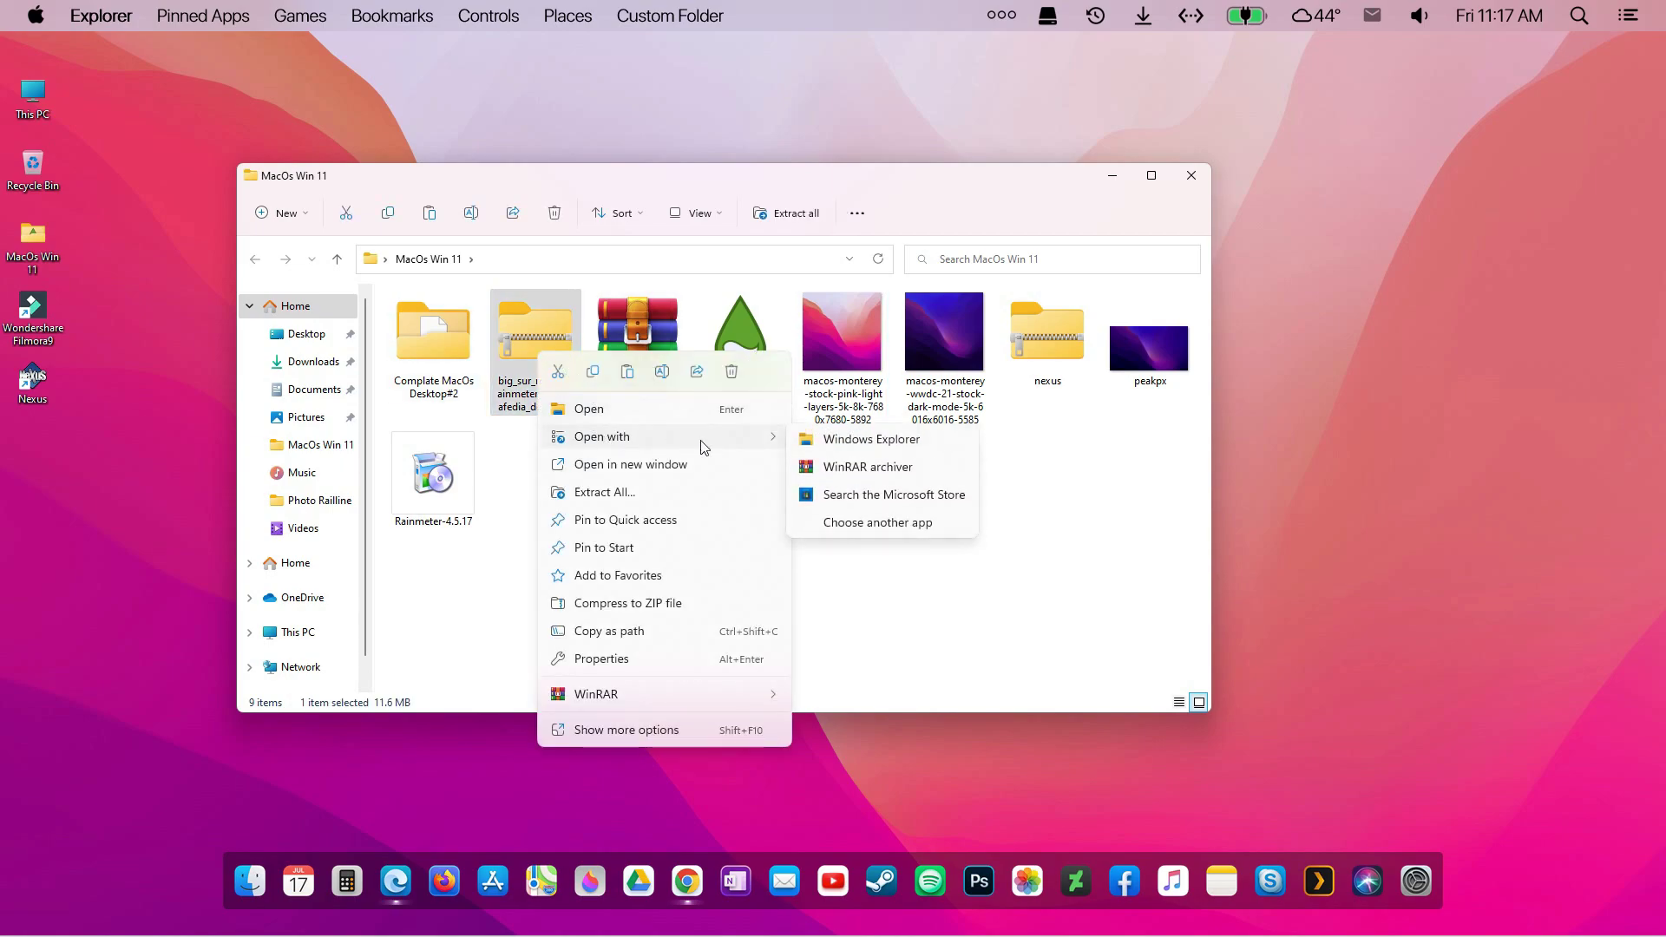
click(825, 467)
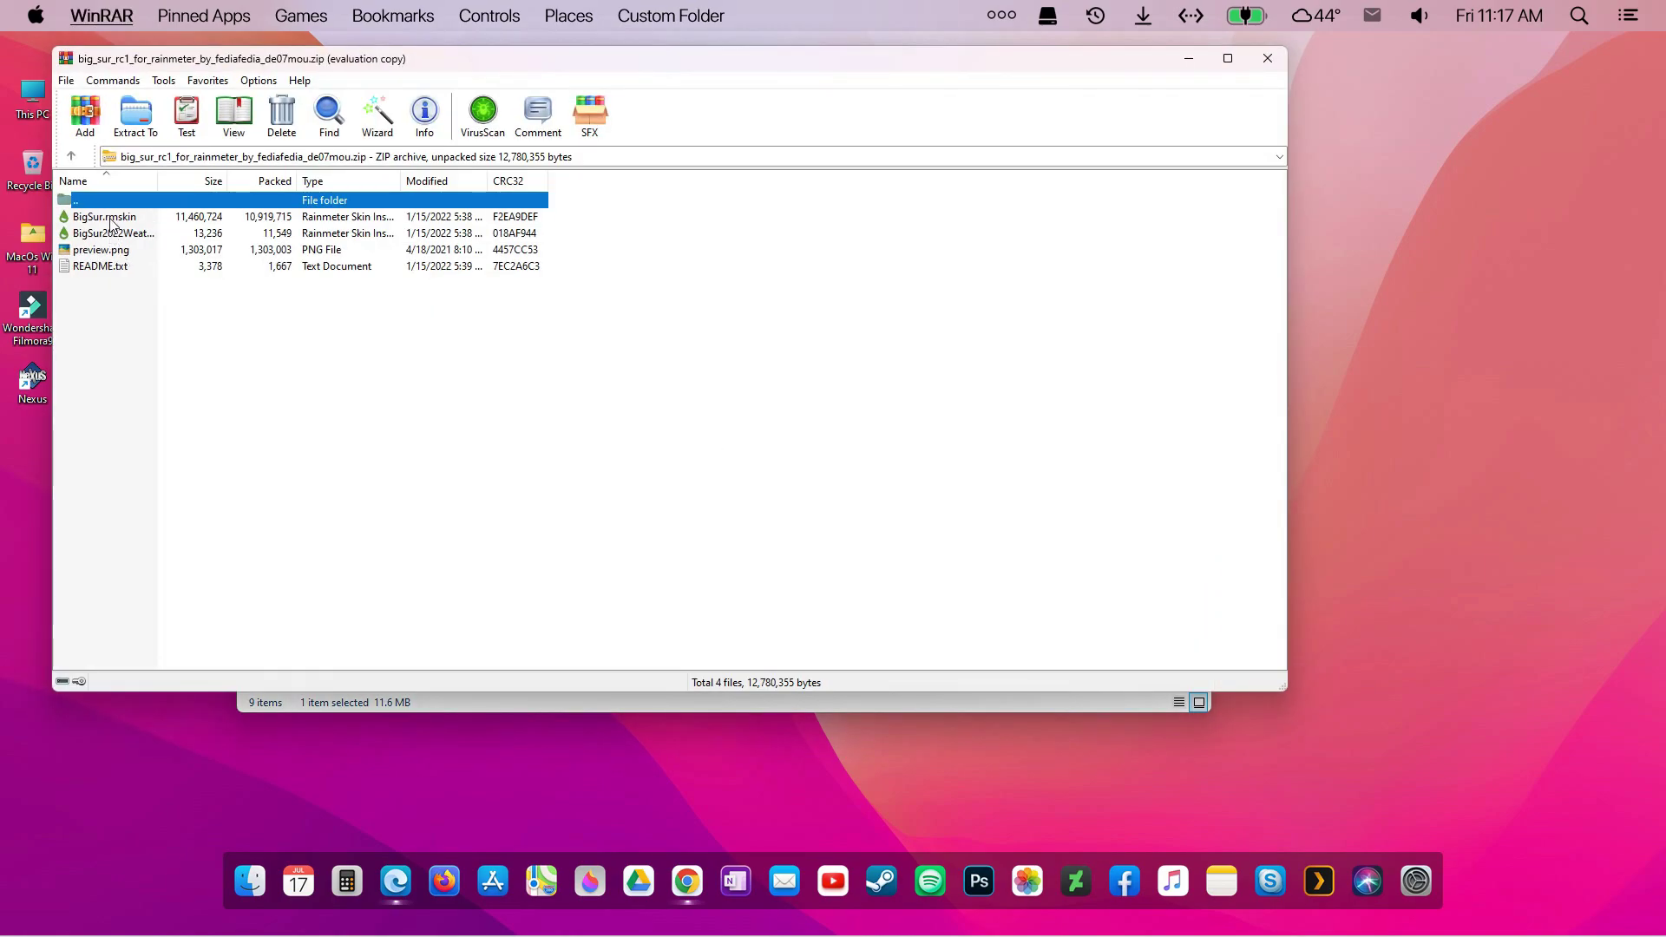
double_click(110, 219)
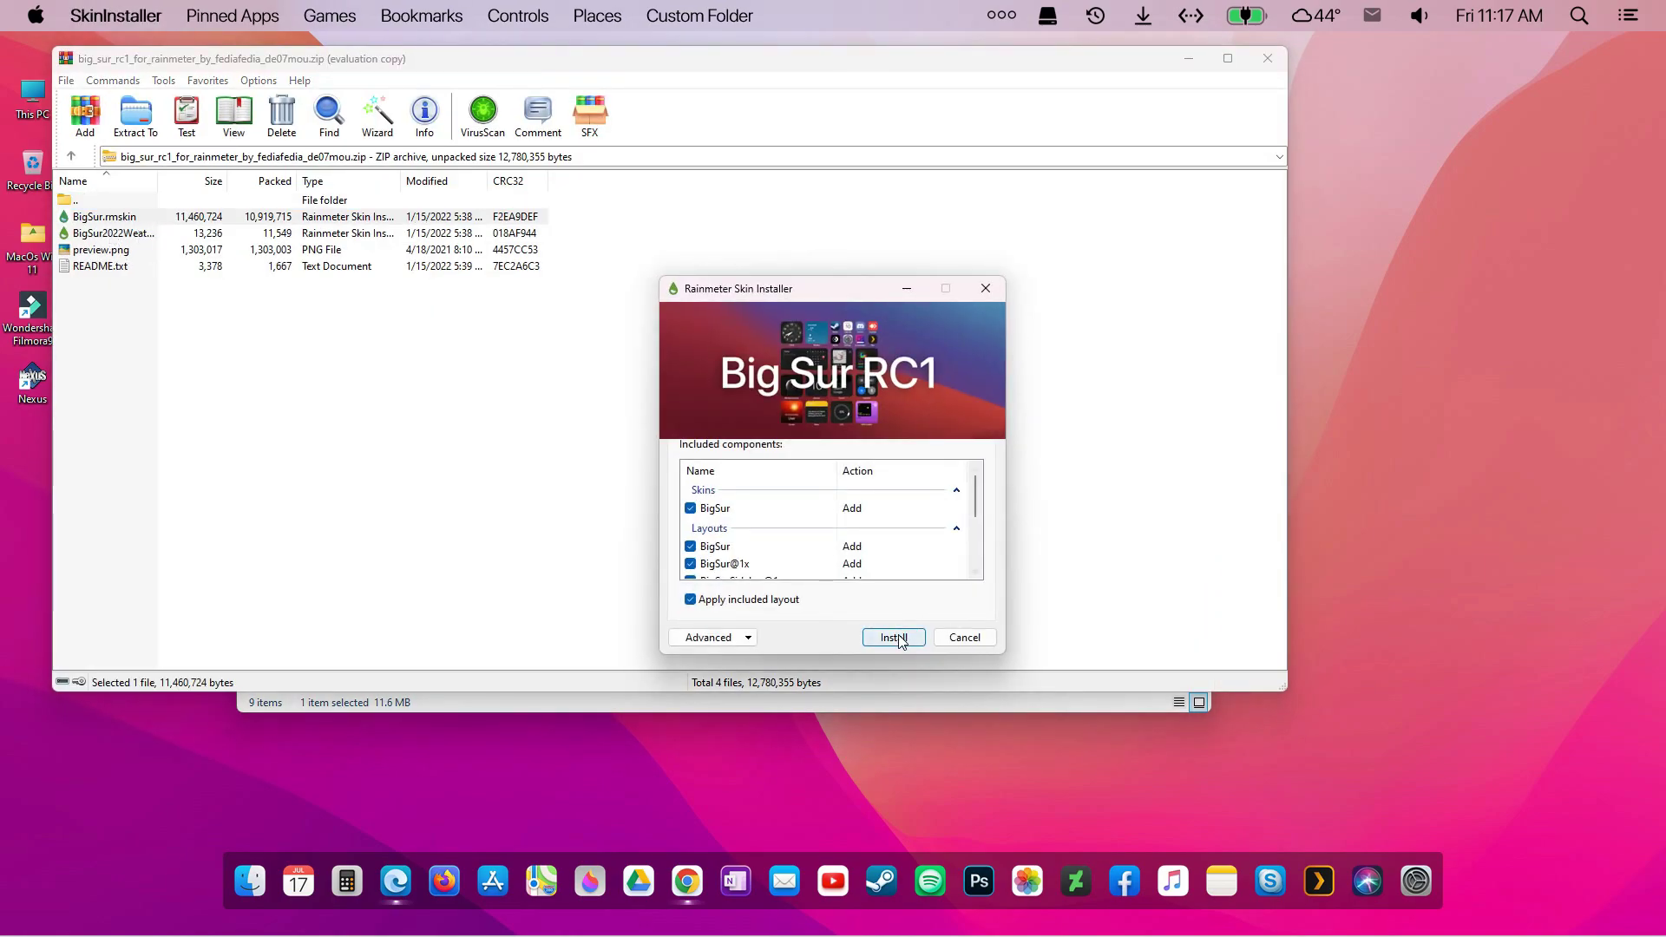
click(894, 639)
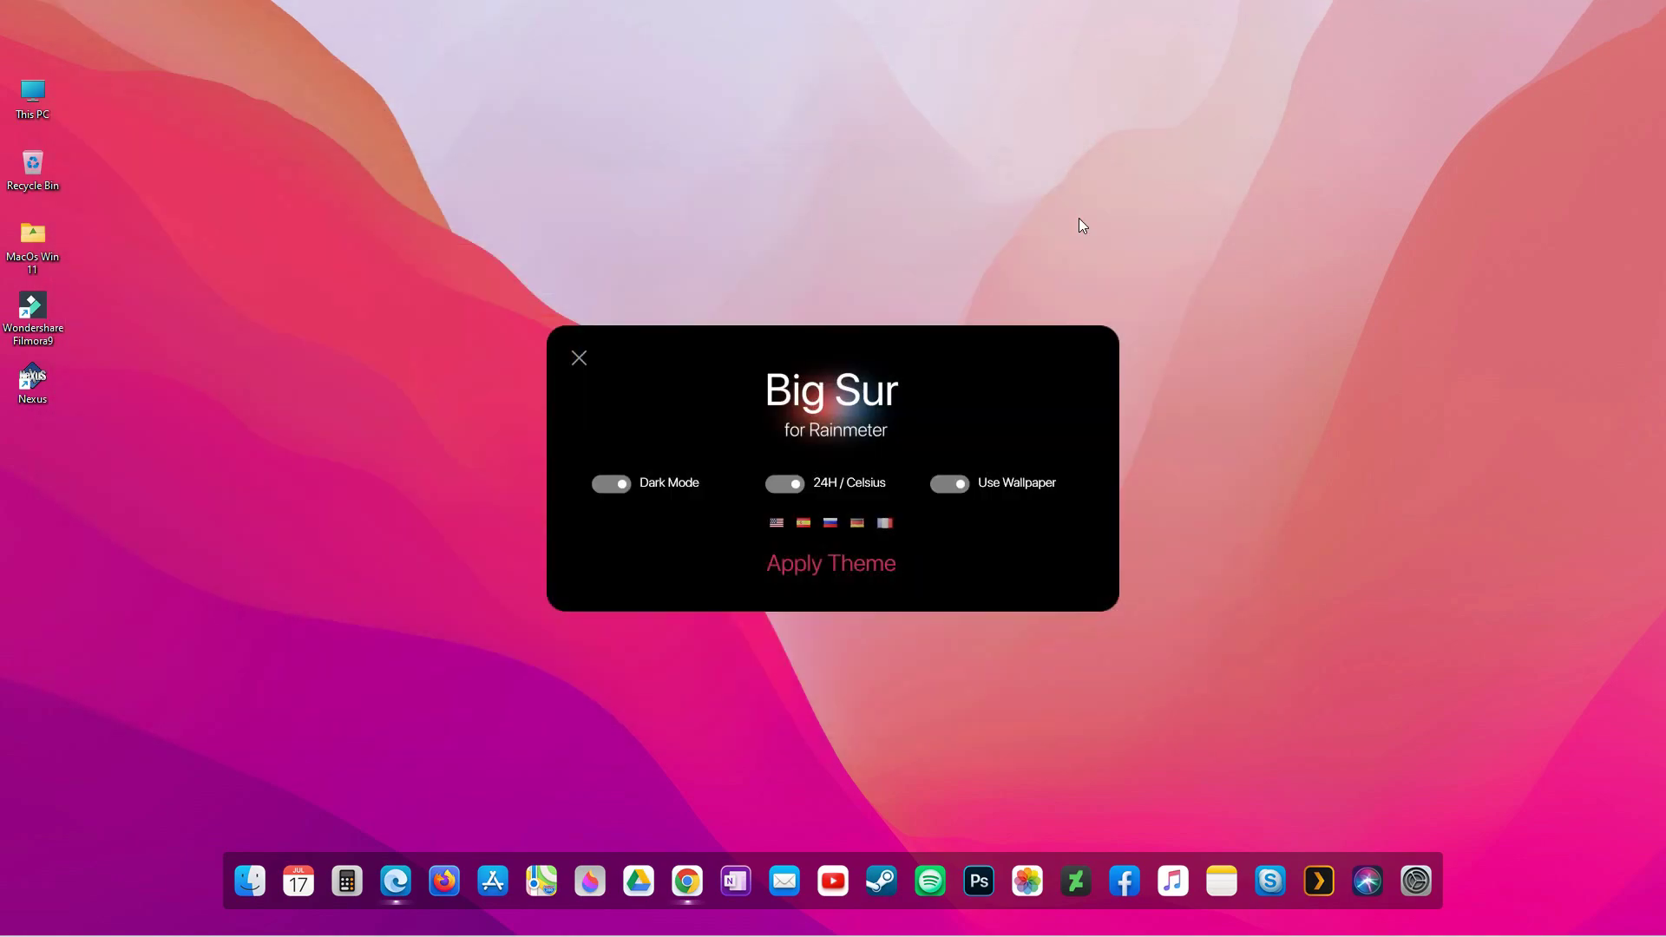
Switch the Use Wallpaper option and apply the Big Sur theme with the layout that has a clock block and free-standing widgets
click(952, 483)
click(840, 566)
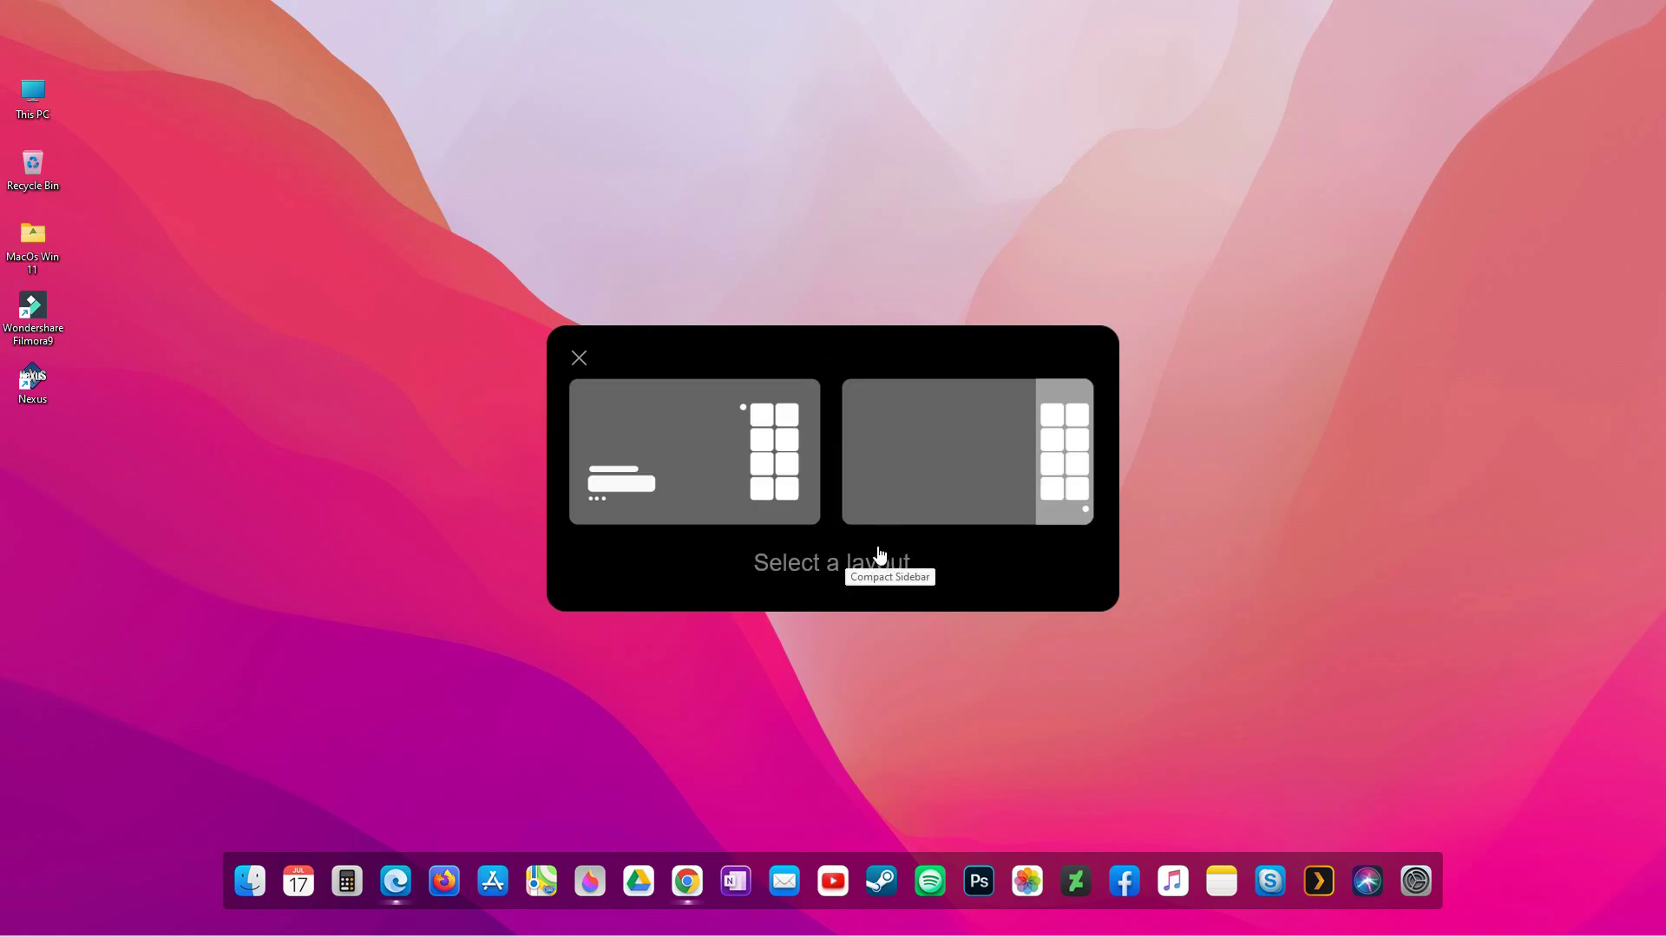
click(735, 475)
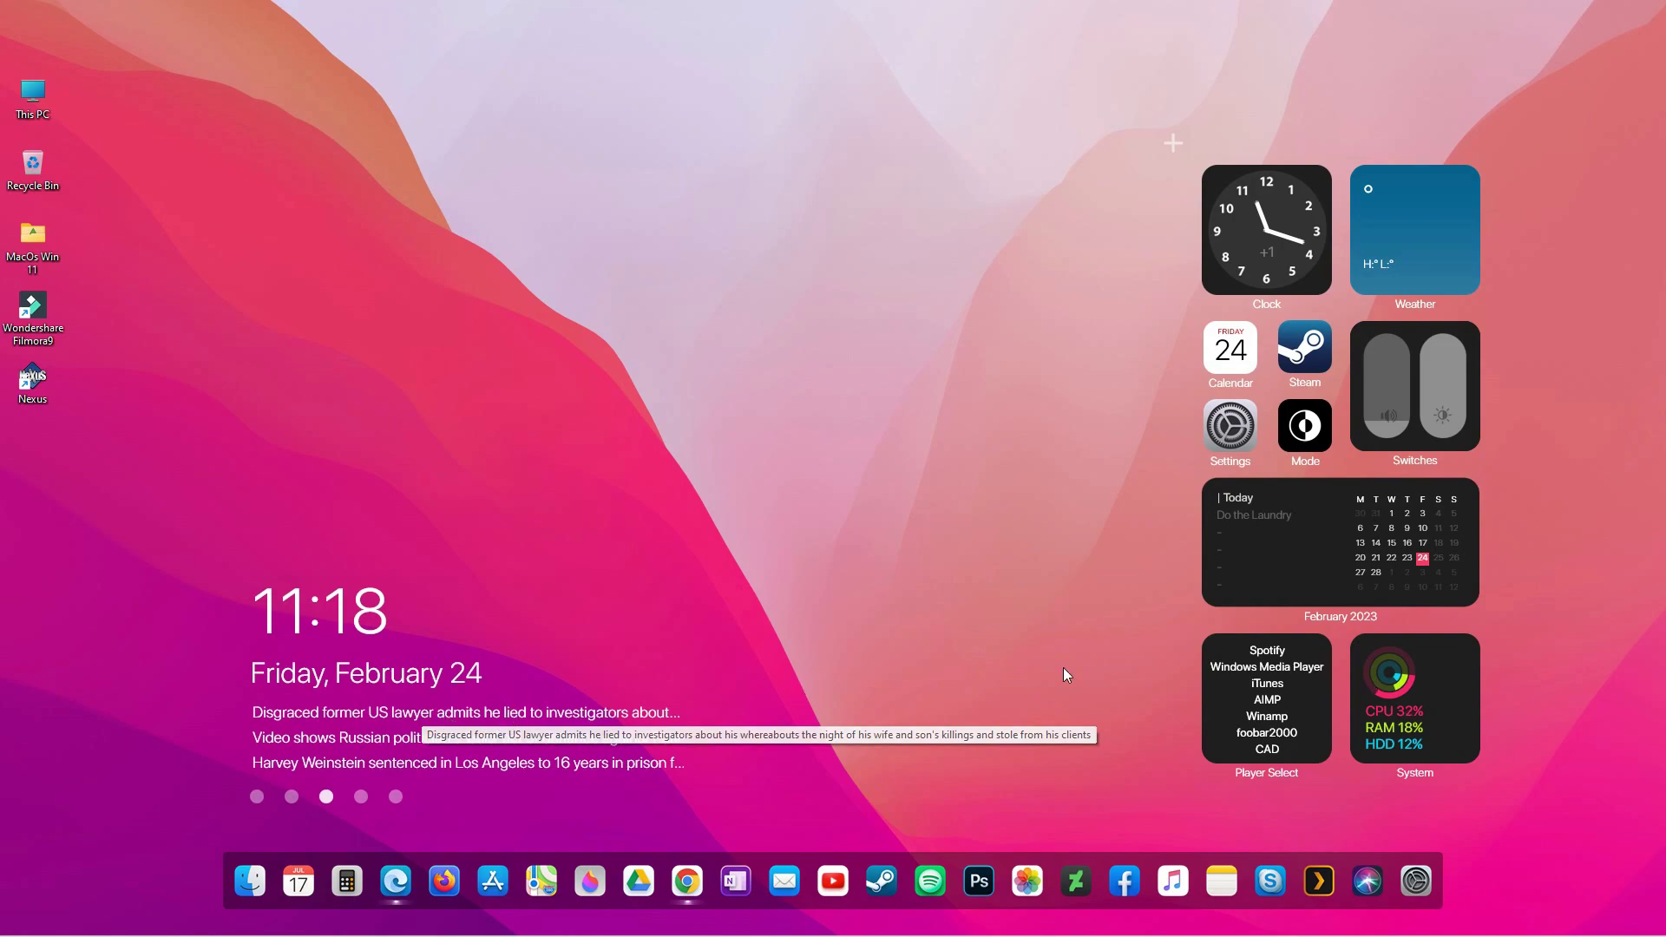
Load Droptop's DropdownBar.ini skin in the Rainmeter manager to bring back the top bar, and return to the desktop
click(1491, 920)
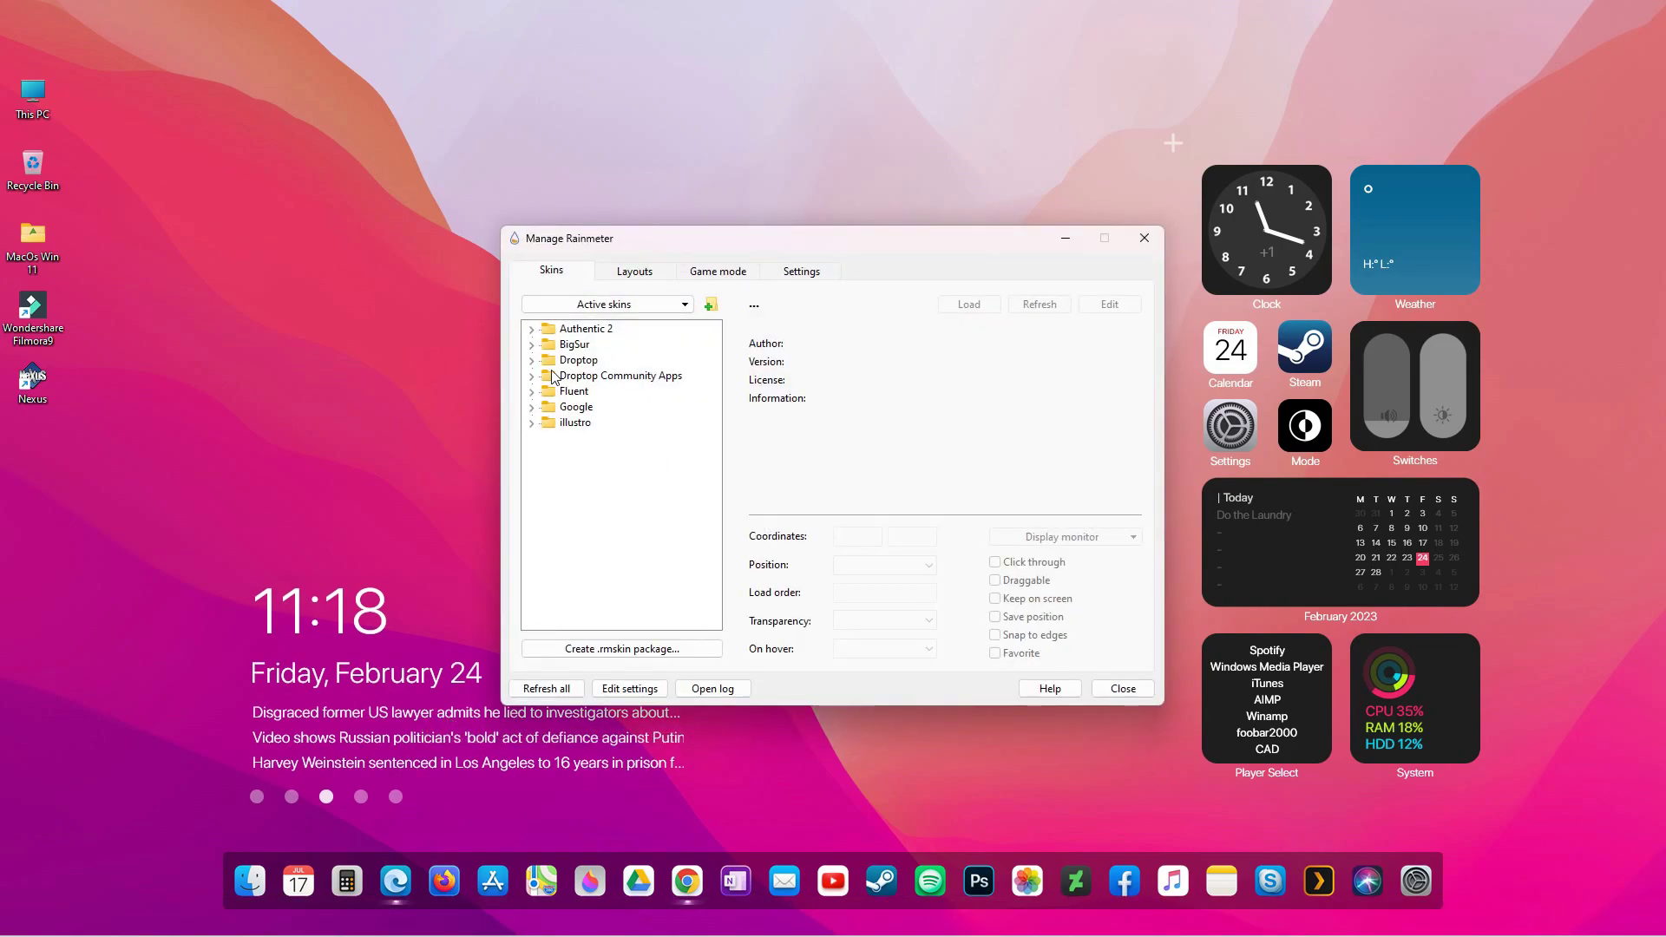
click(532, 360)
click(549, 377)
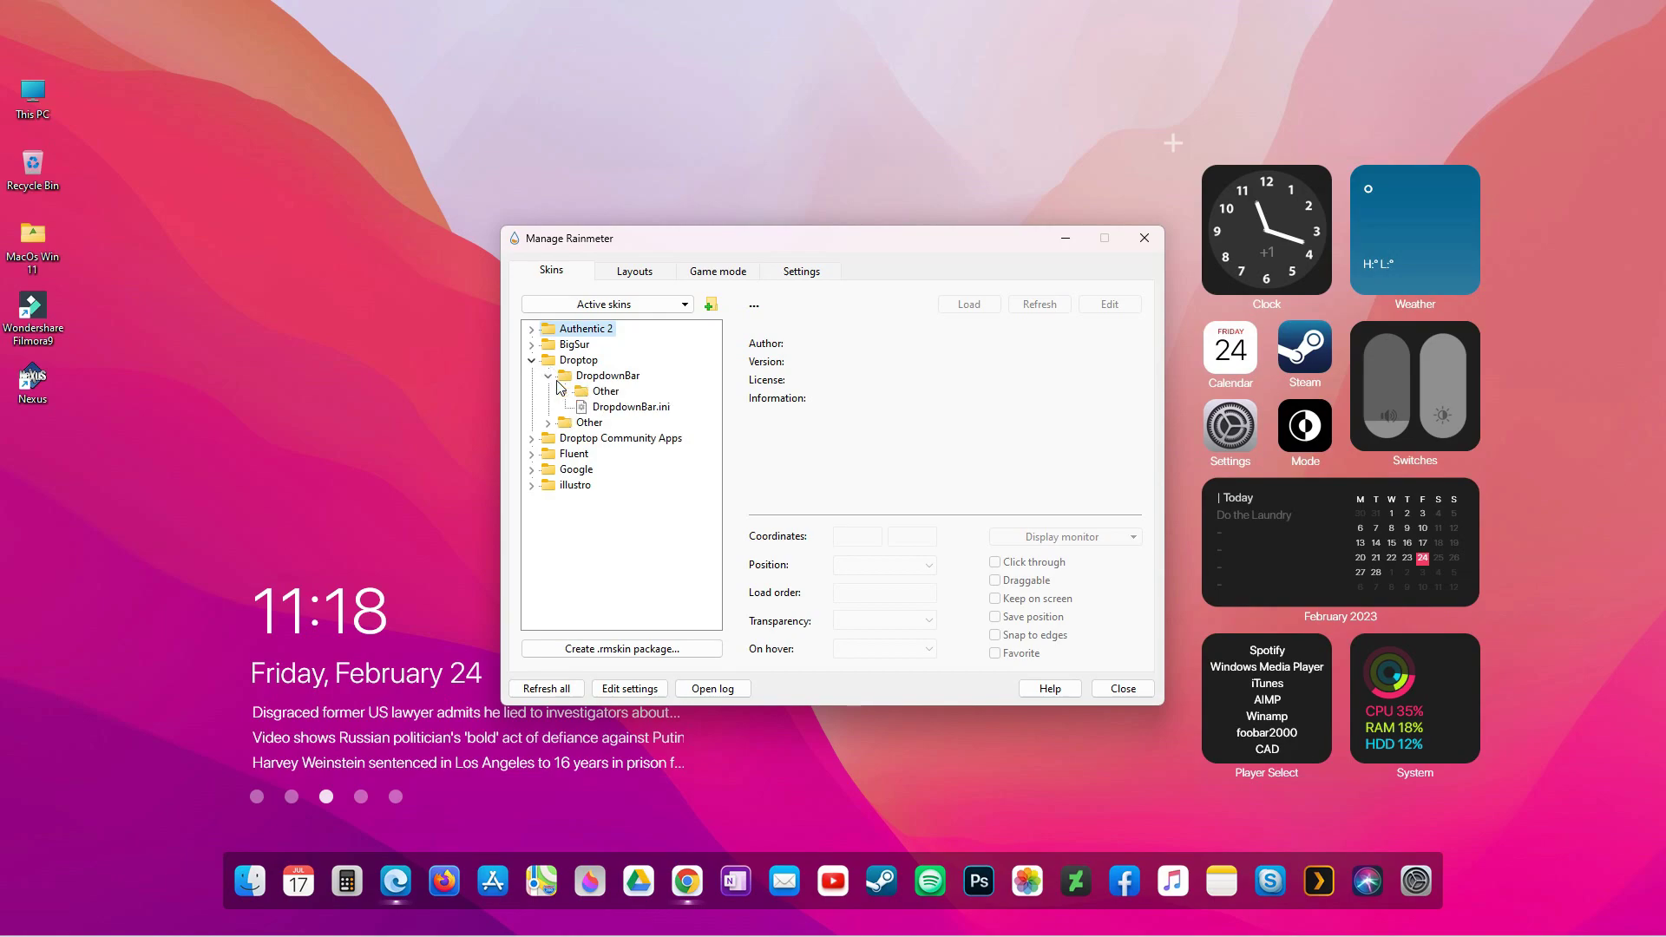
click(615, 407)
click(981, 305)
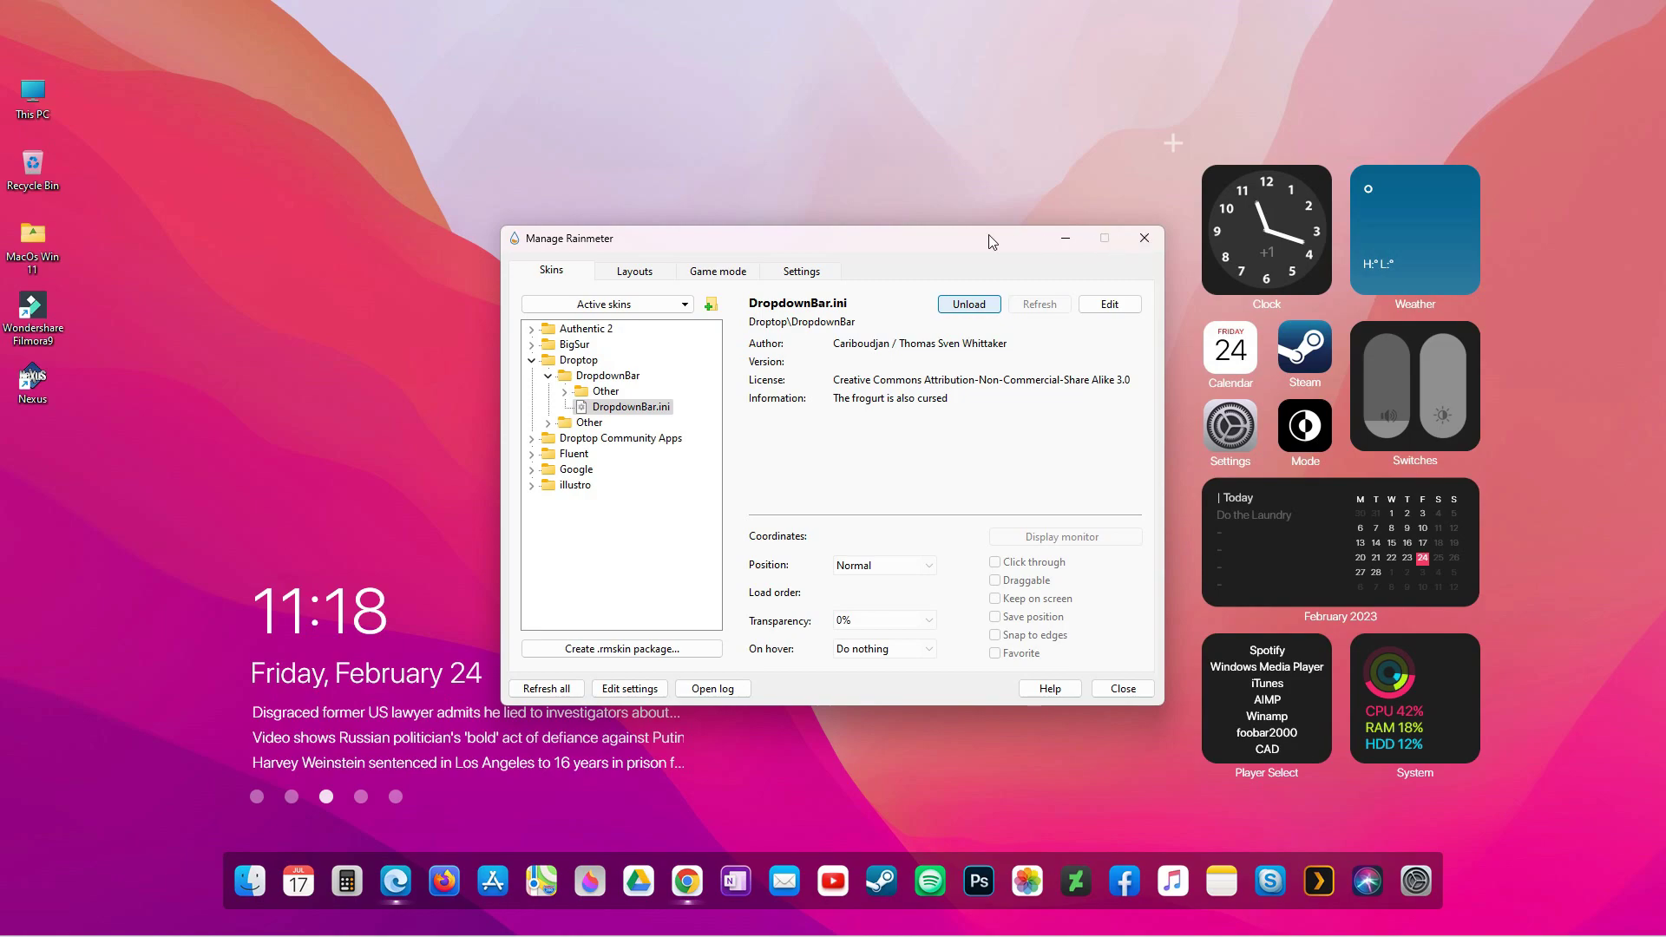
drag(810, 239, 552, 221)
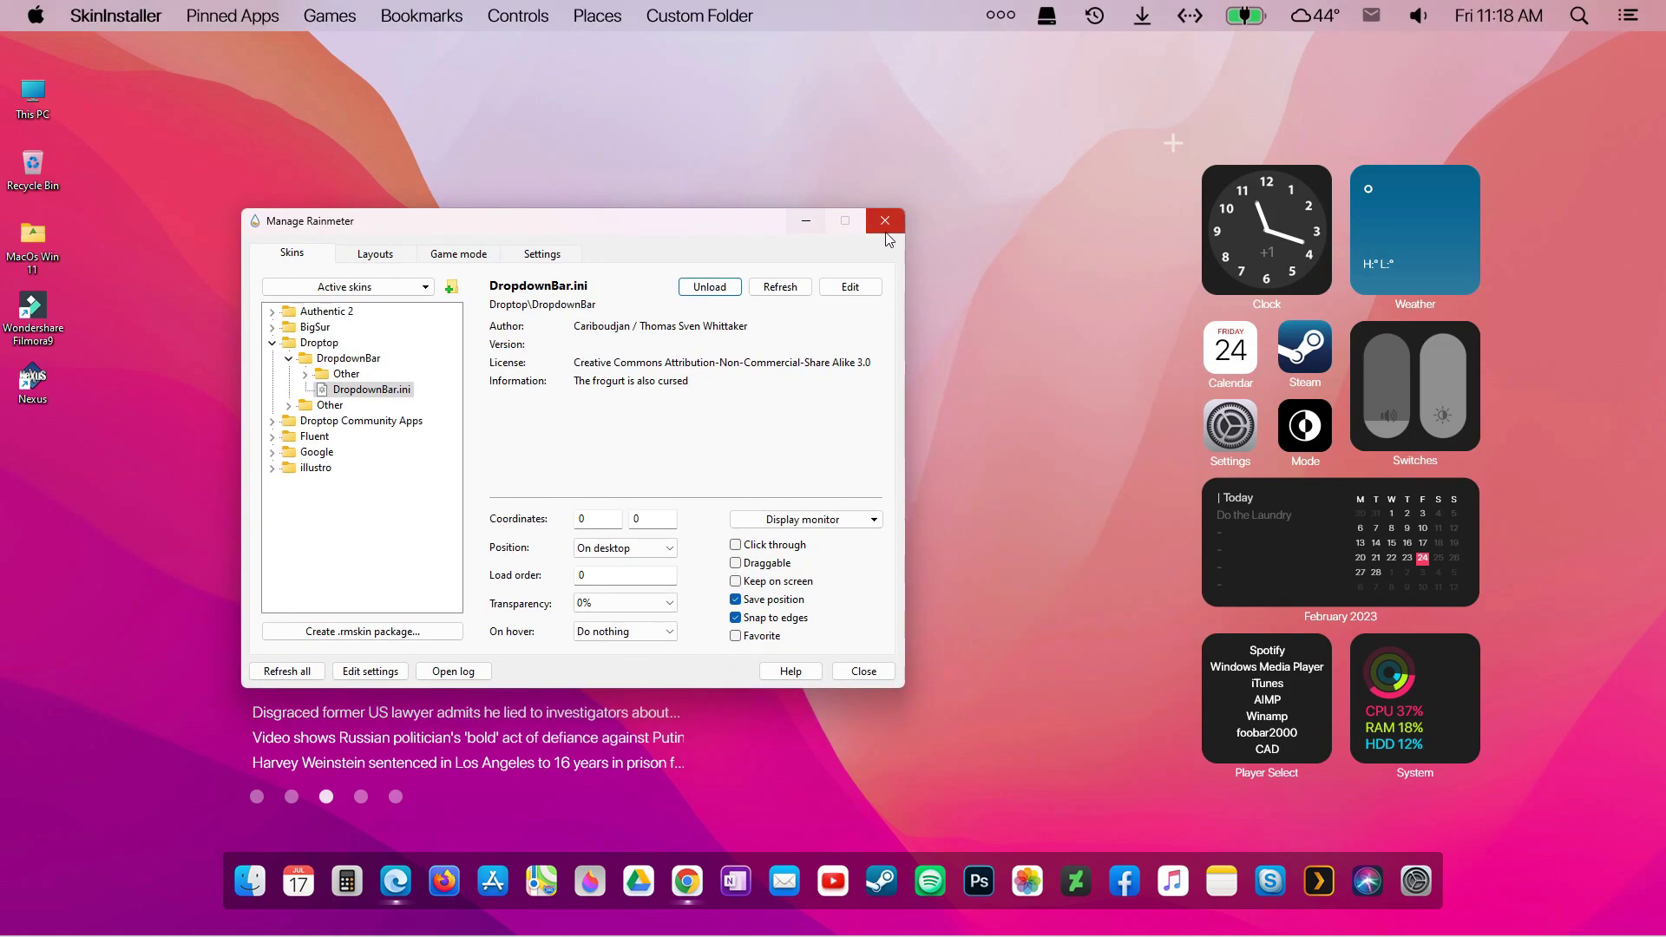
key(super+d)
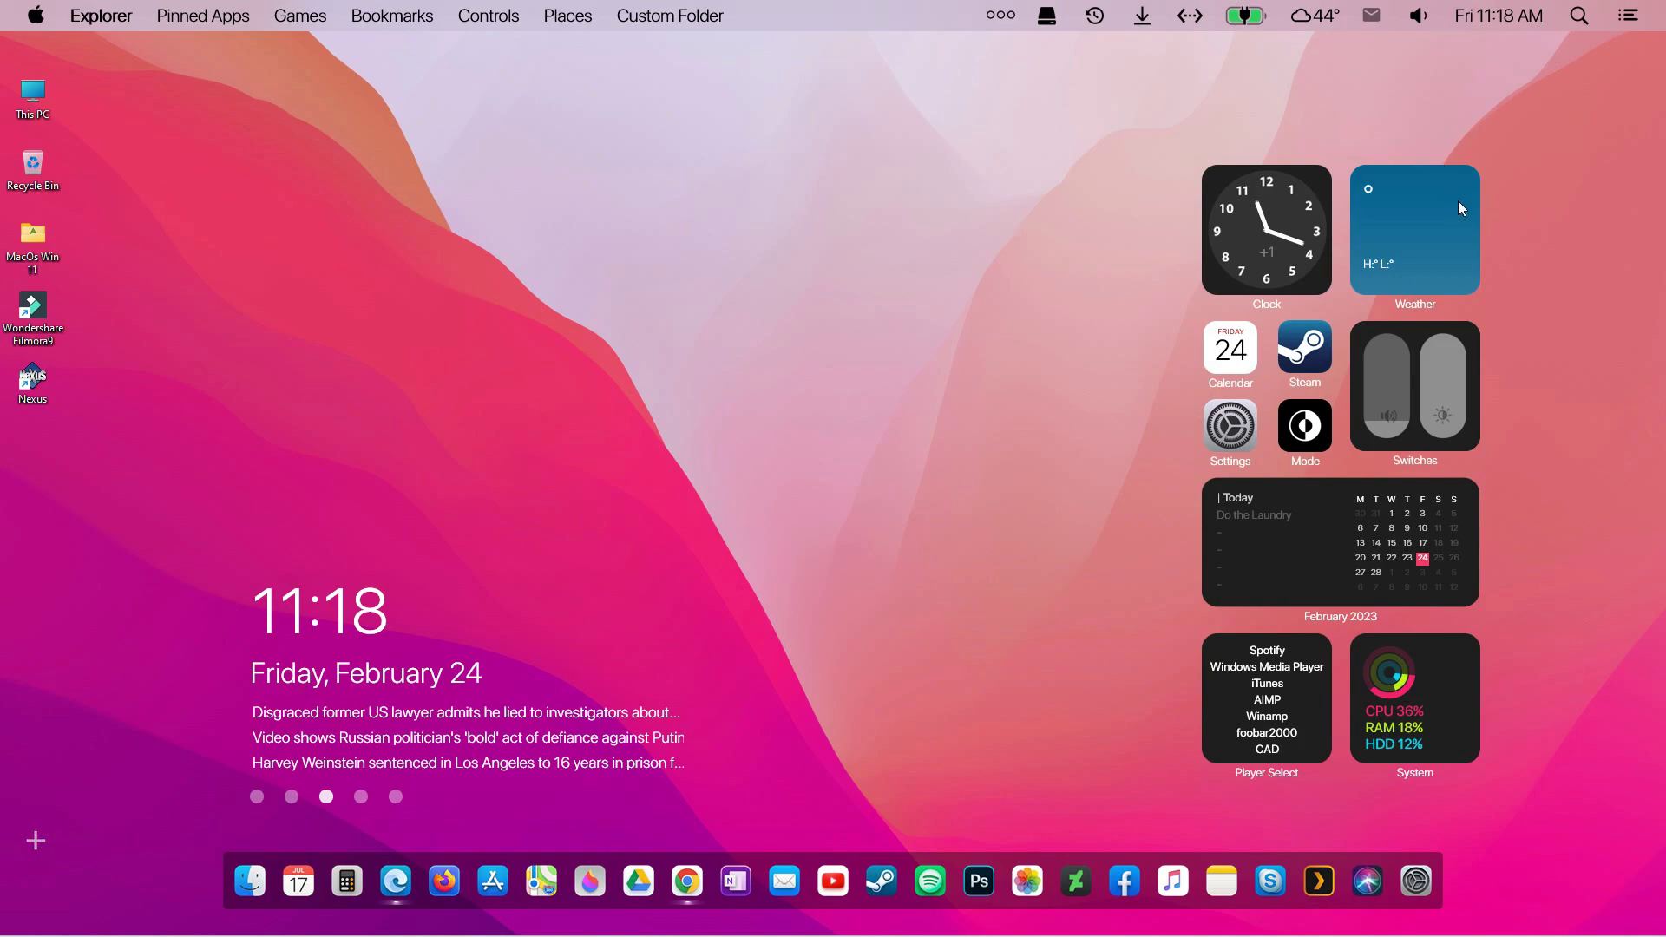
Hide all desktop icons
right_click(318, 230)
mouse_move(395, 287)
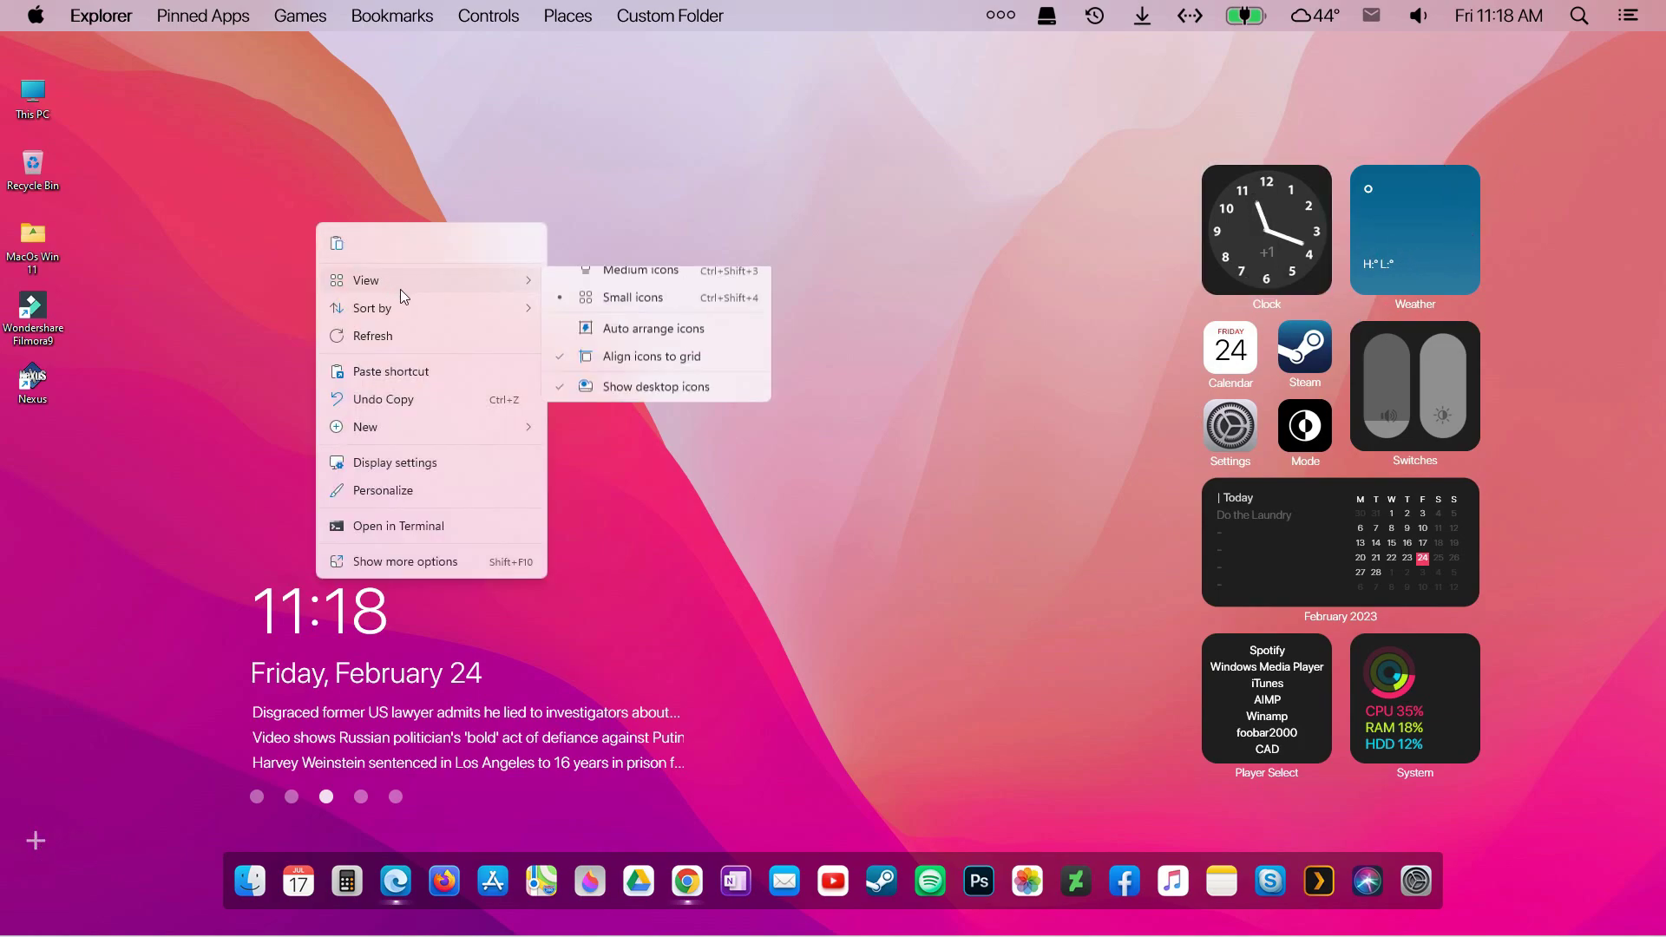
click(657, 441)
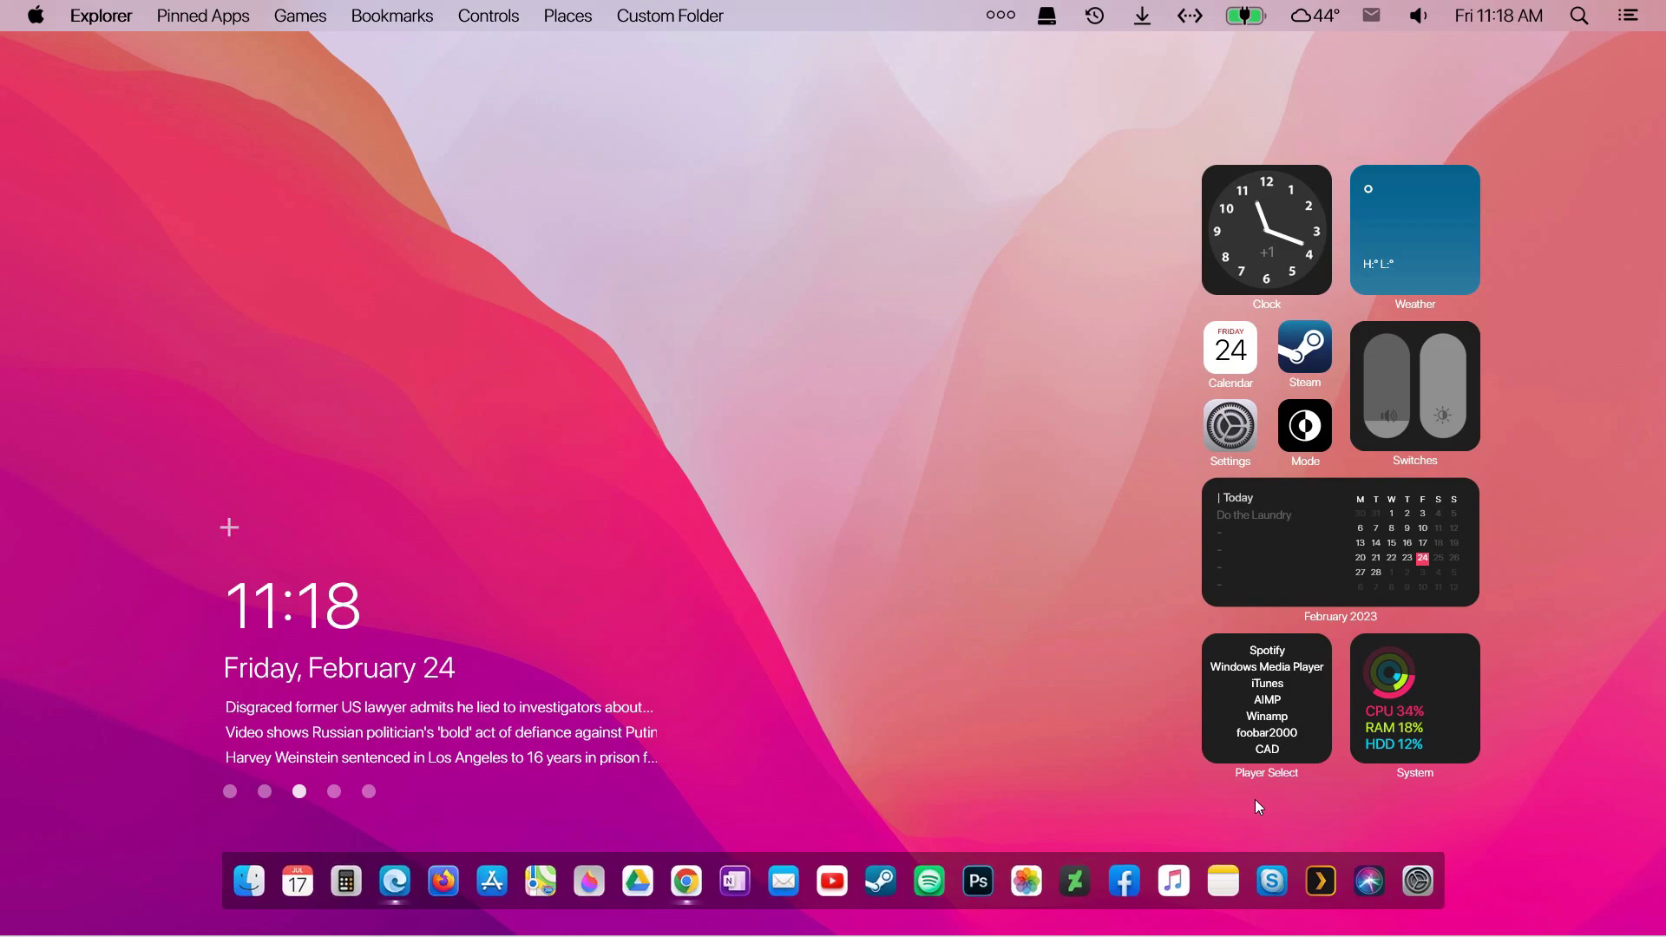
click(35, 14)
click(99, 15)
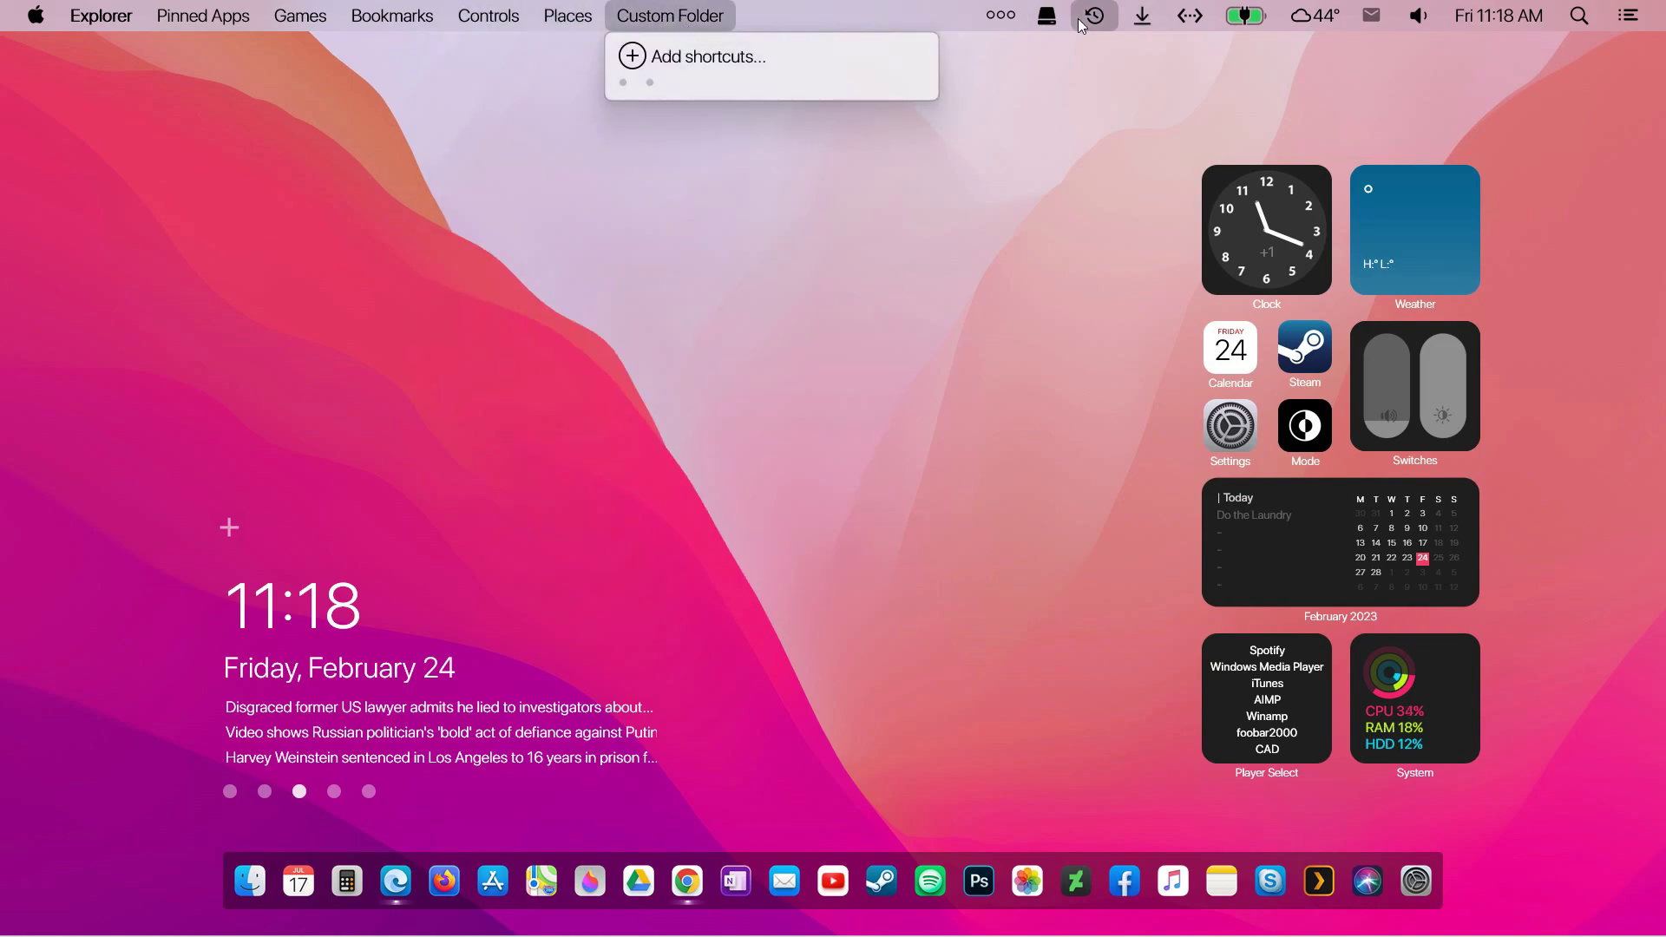
click(996, 17)
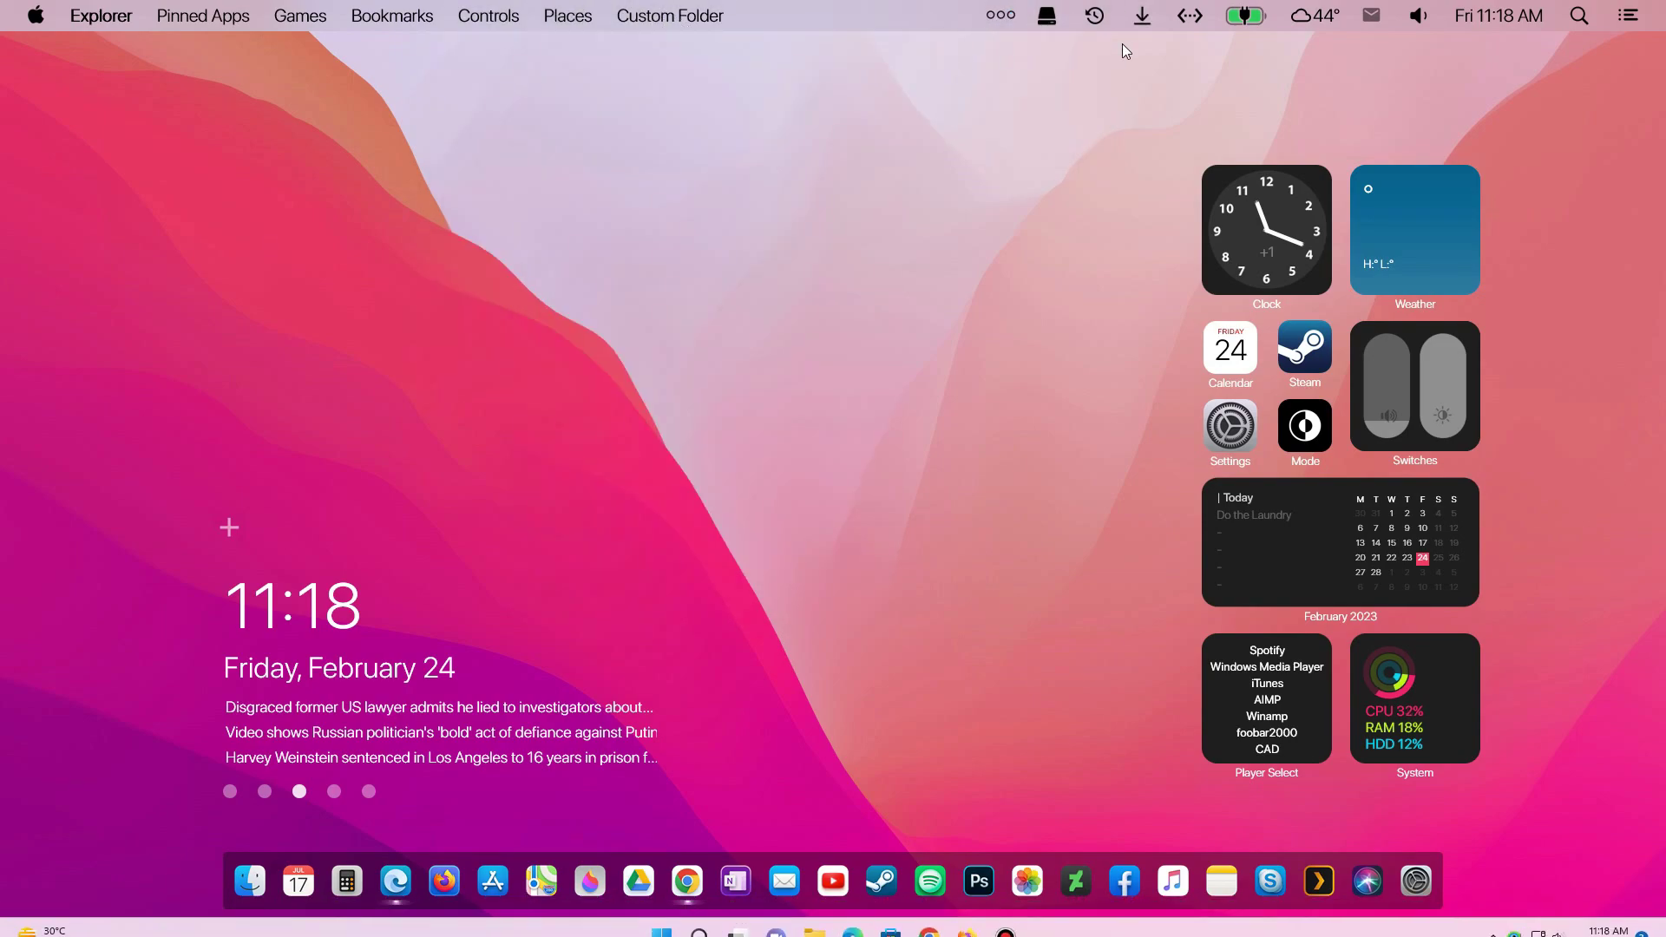
mouse_move(1299, 214)
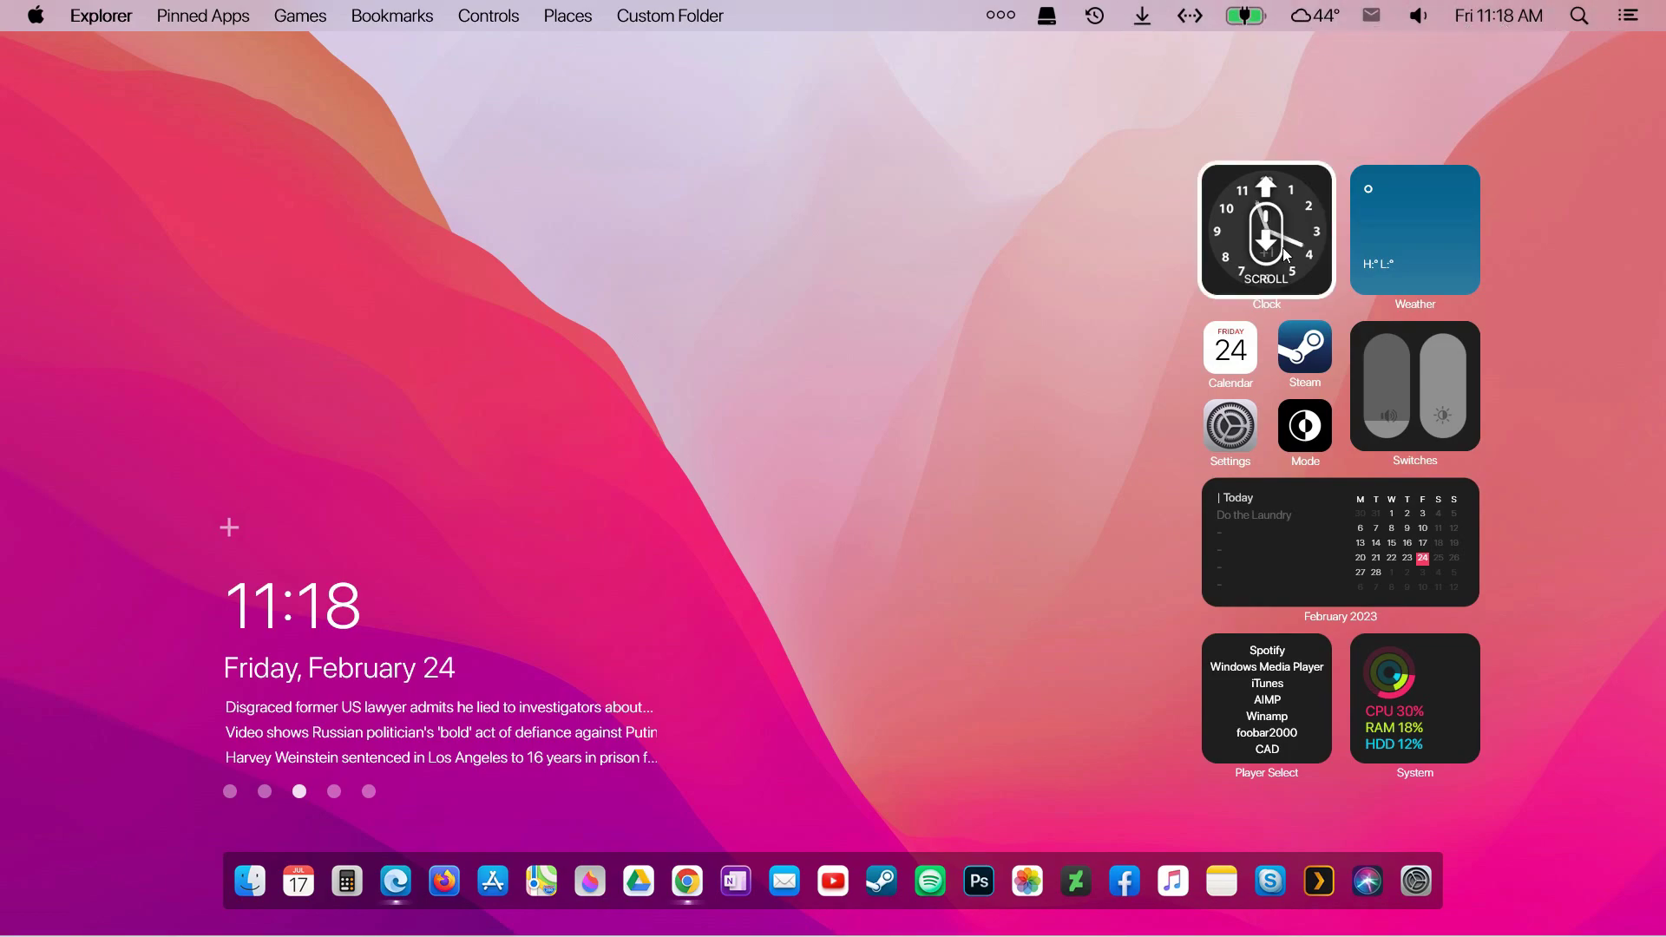
Try out the Custom Text, CPU and RAM widgets and the Firefox shortcut from the Big Sur item gallery
click(229, 526)
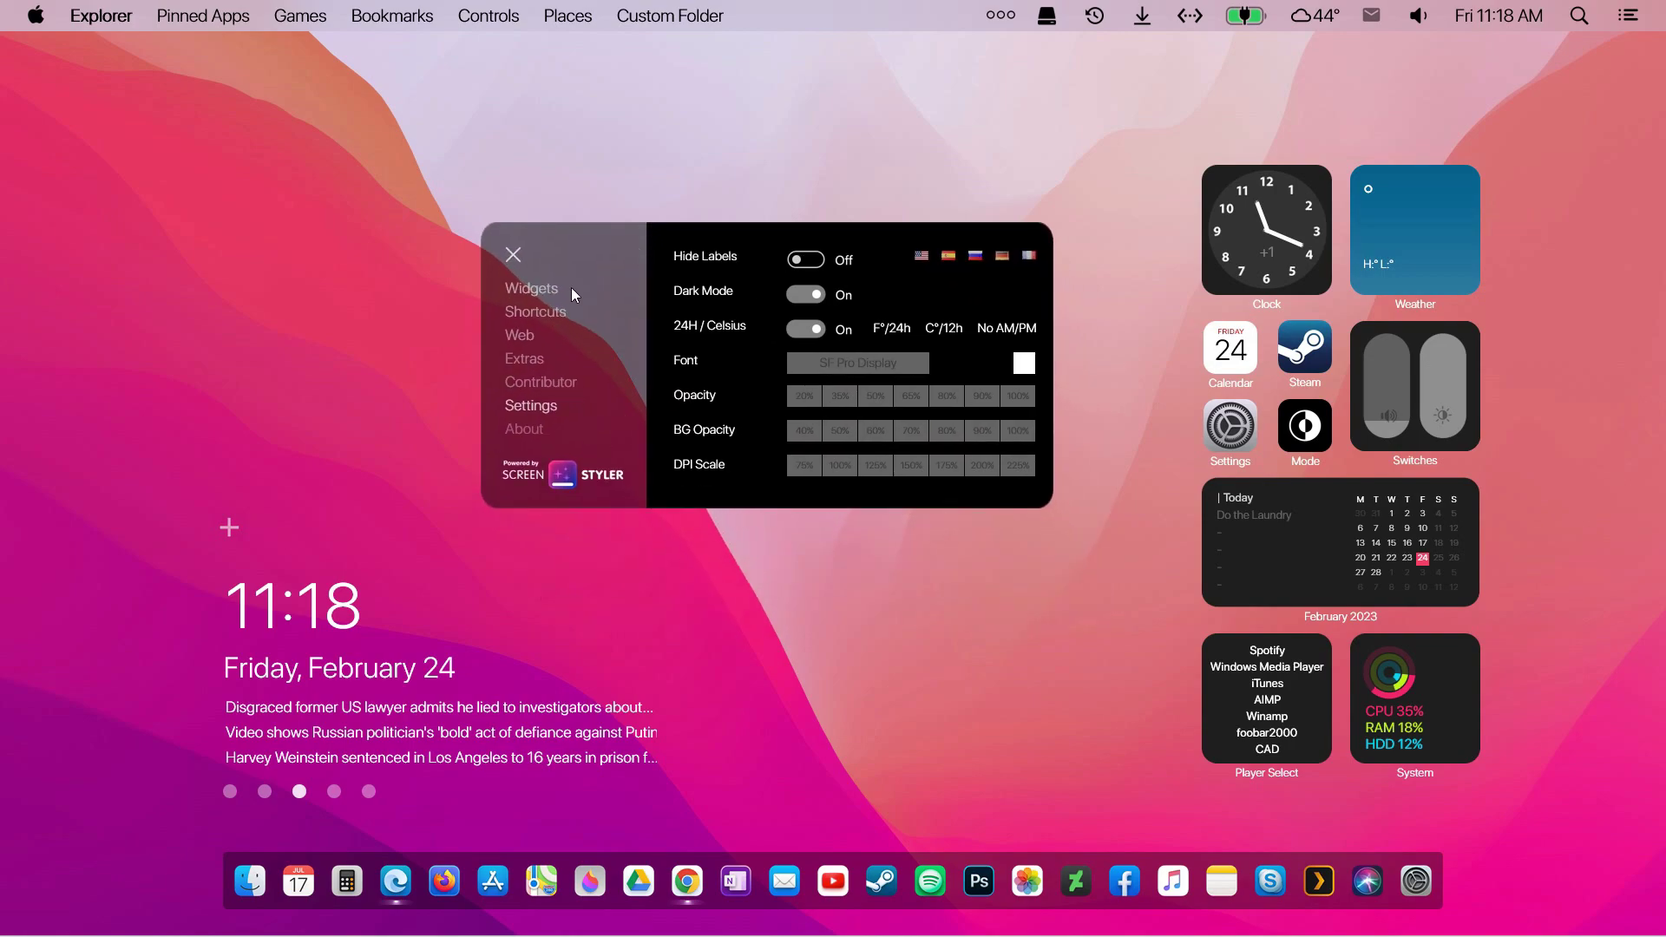
click(537, 294)
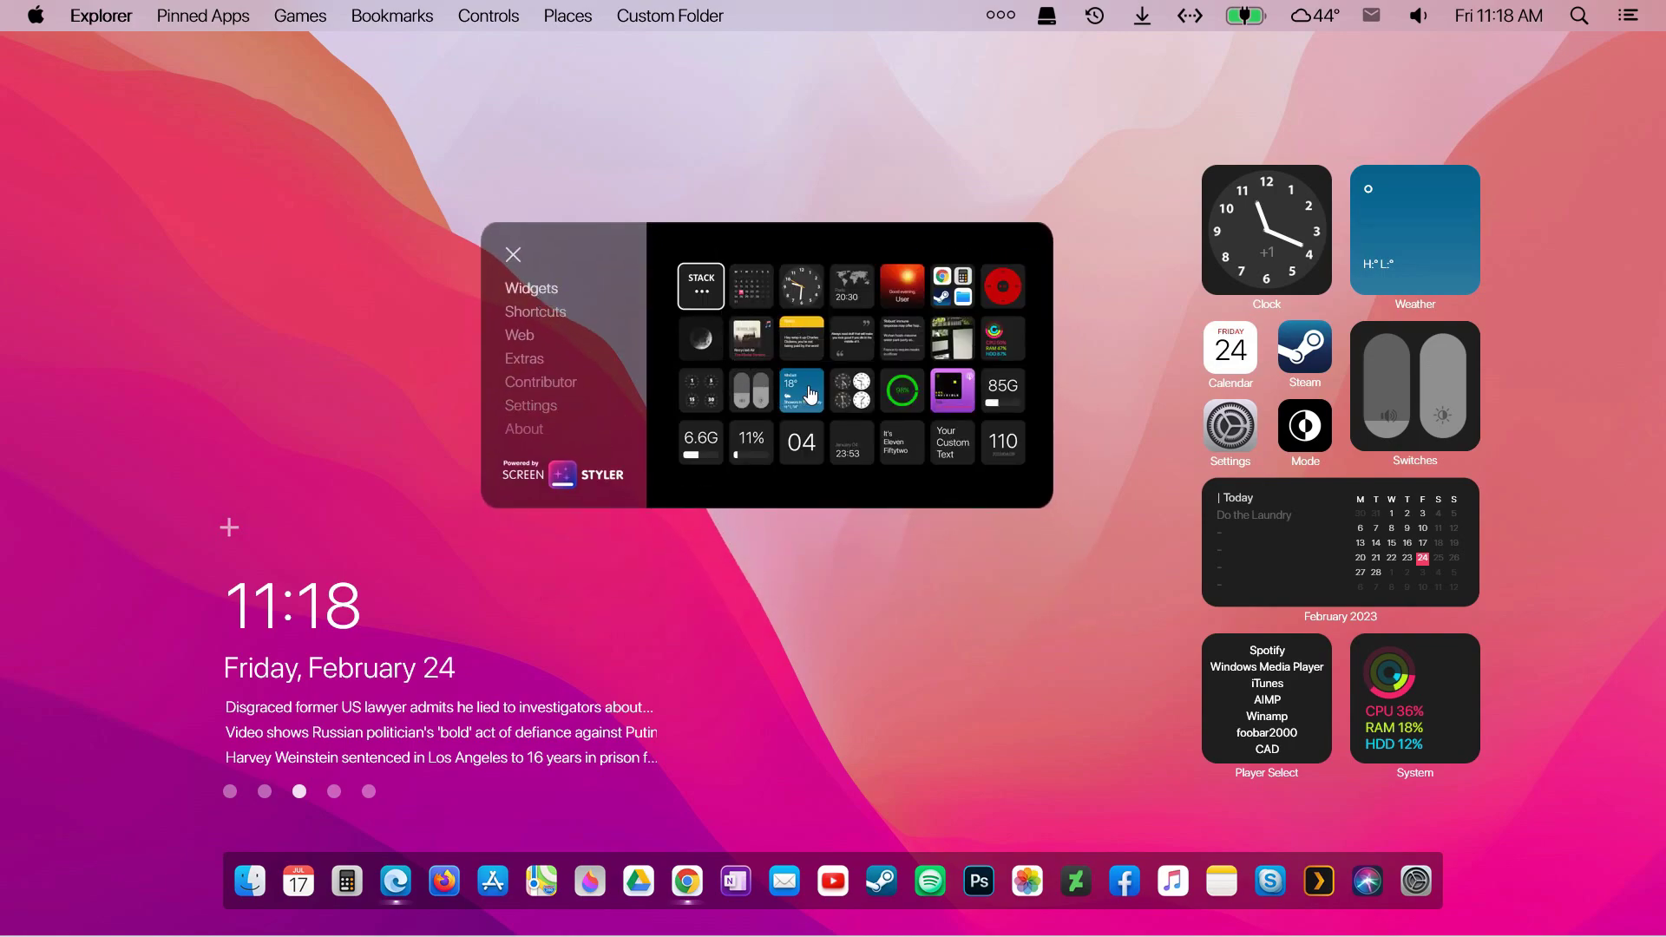
click(957, 462)
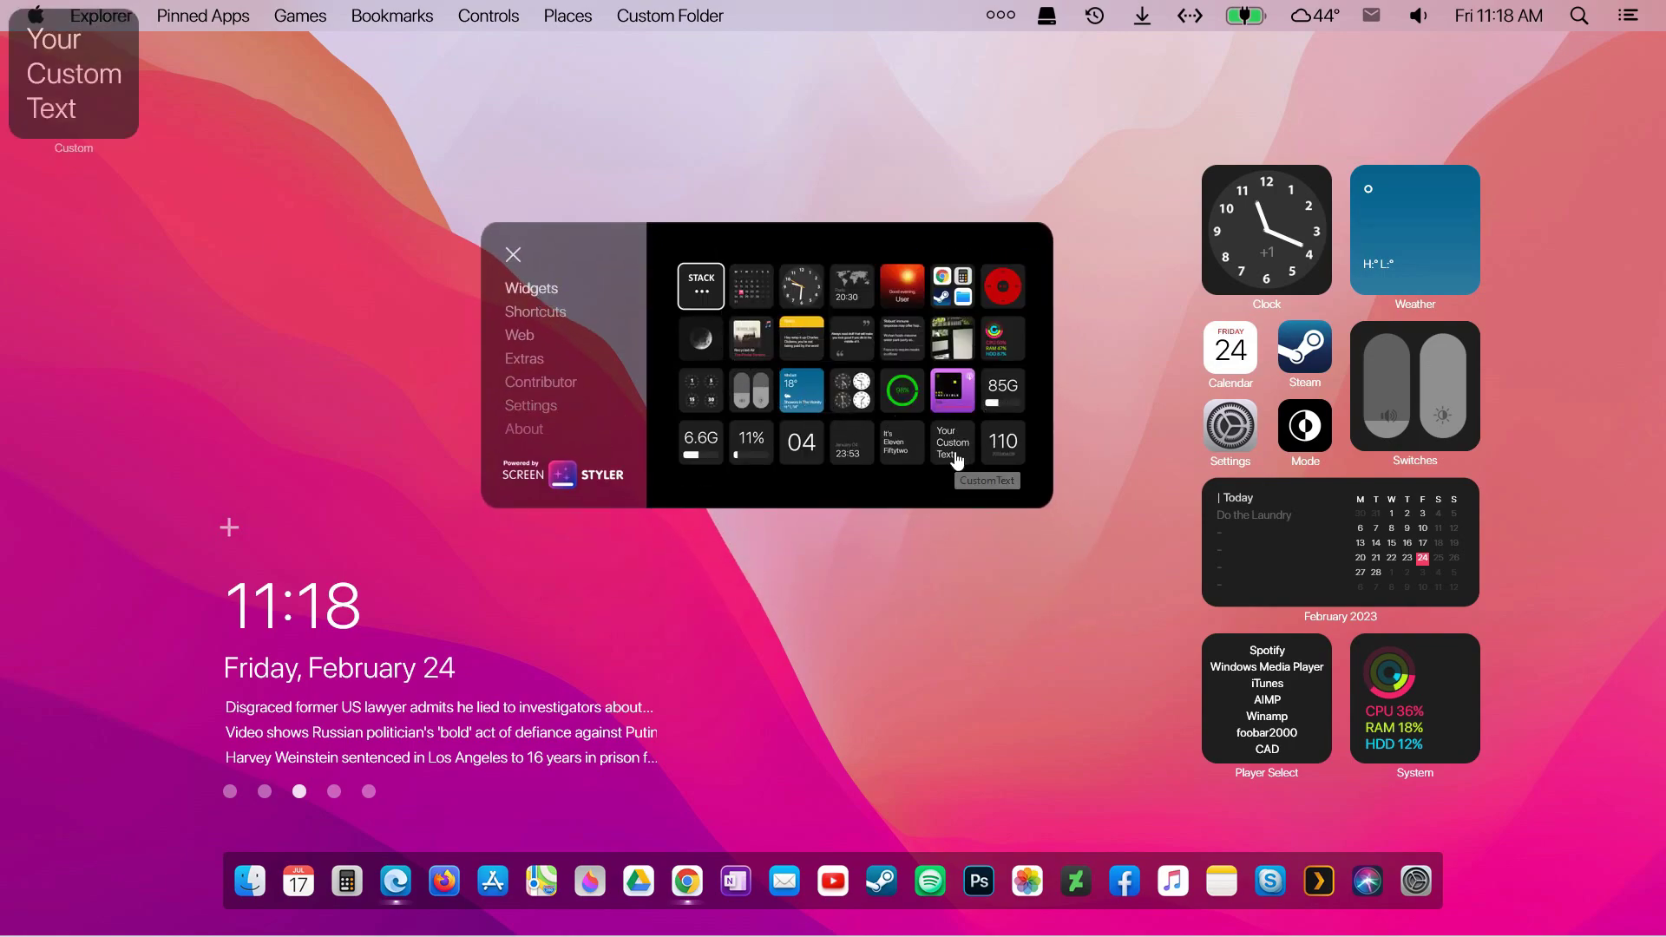
click(955, 464)
click(753, 443)
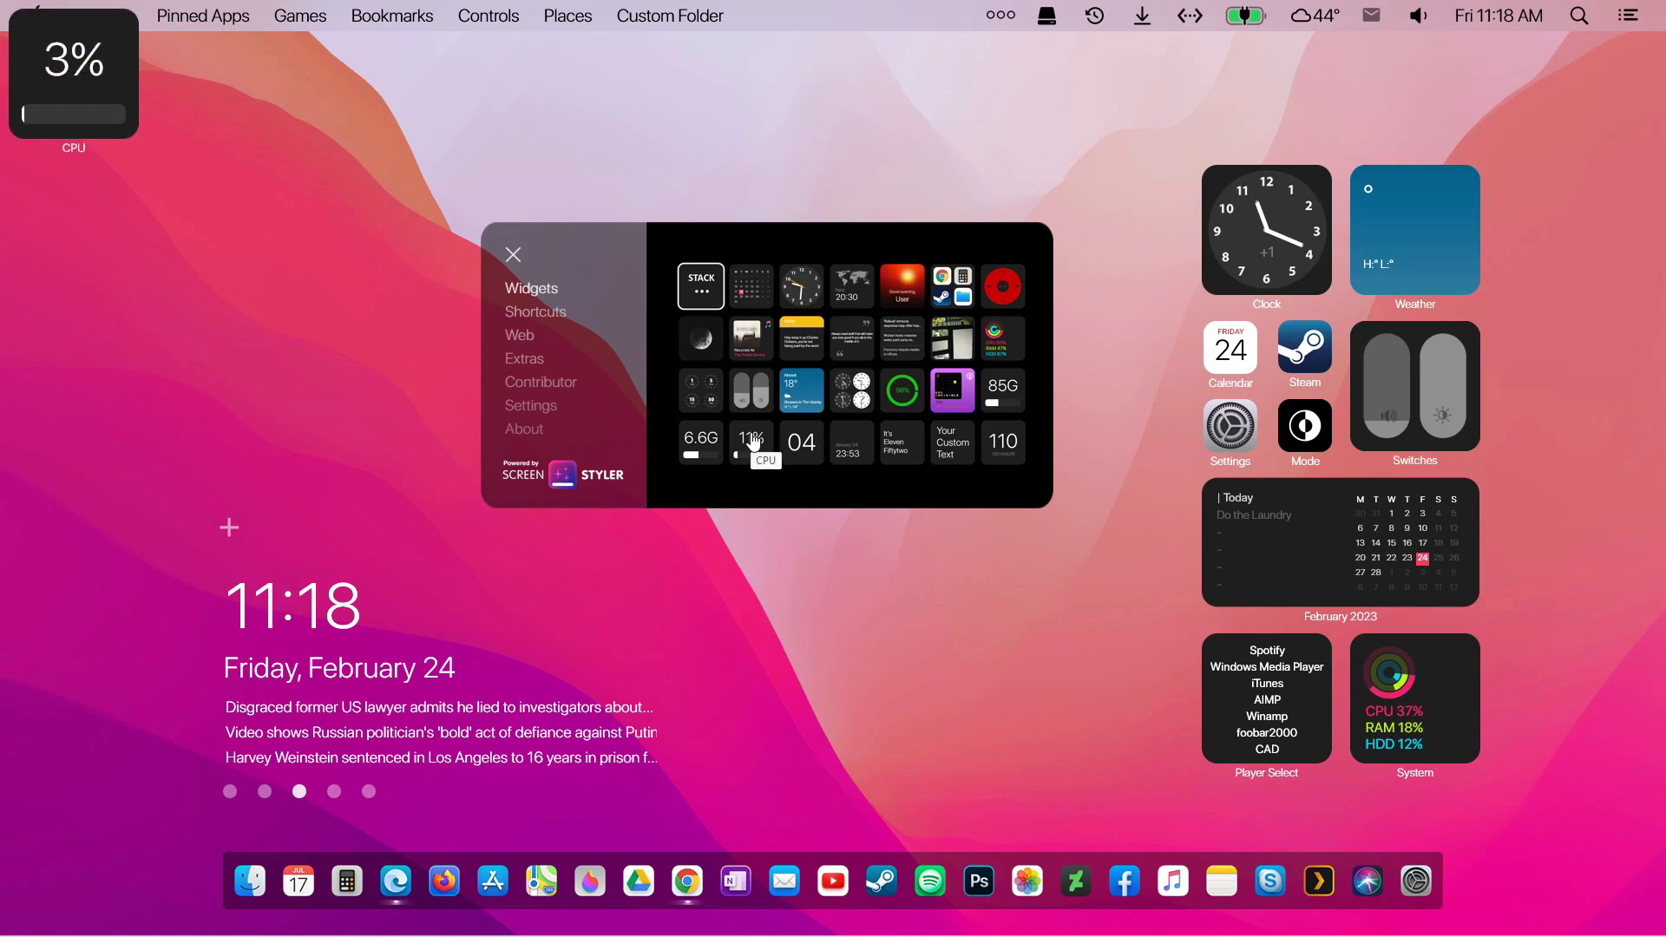
click(715, 454)
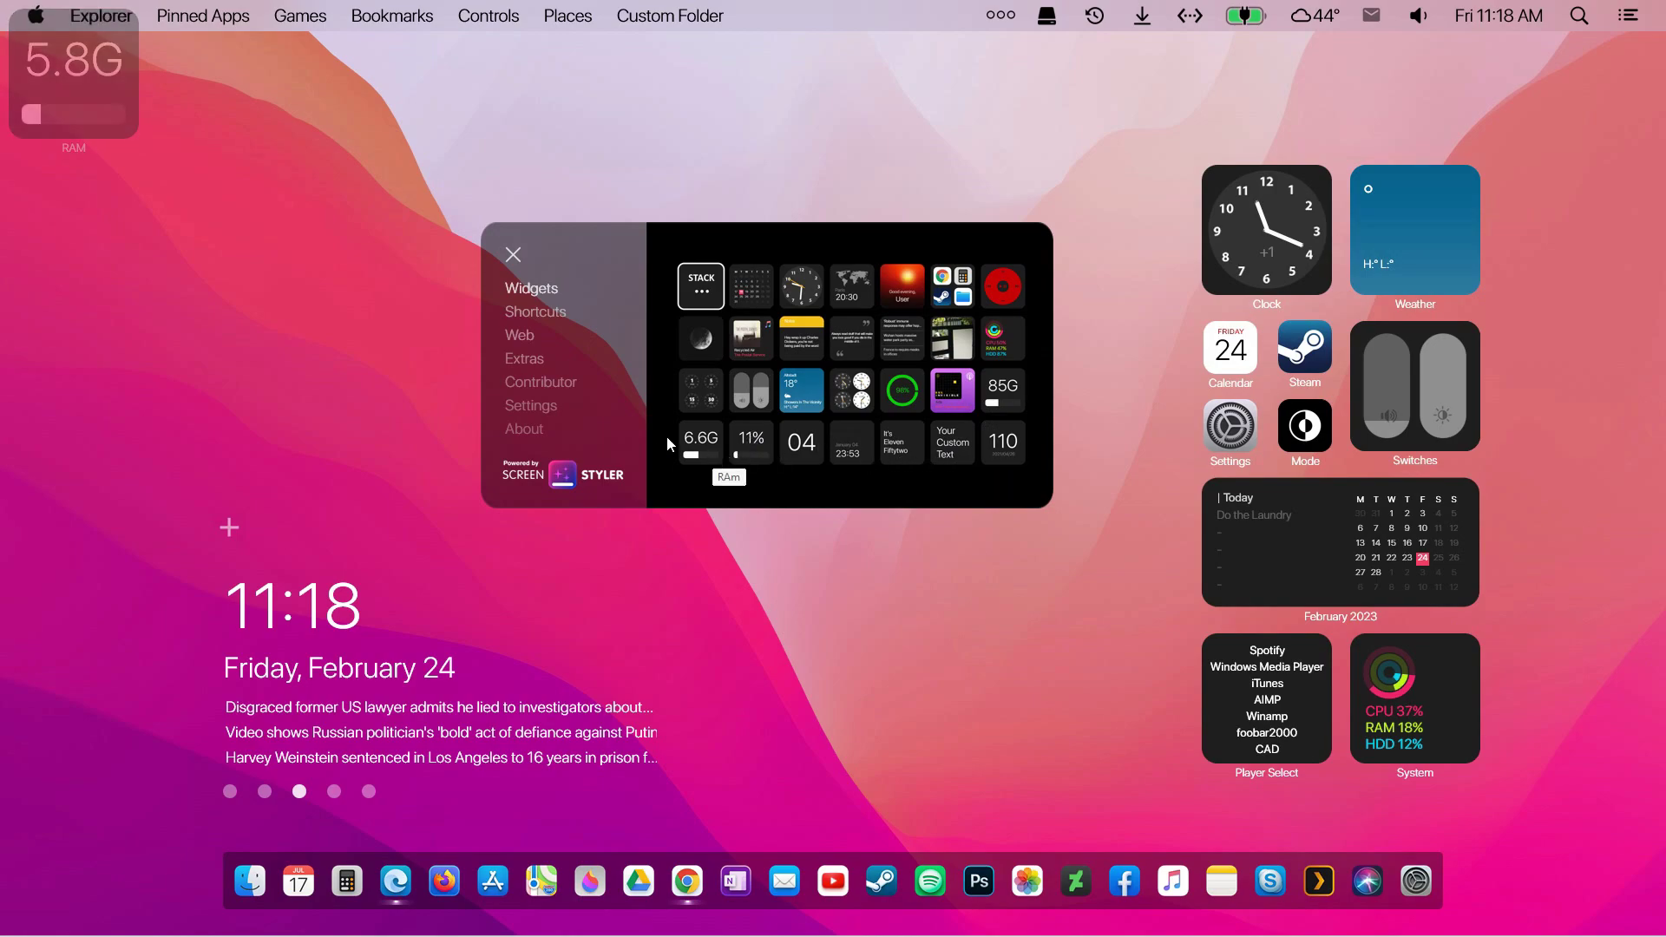
click(522, 314)
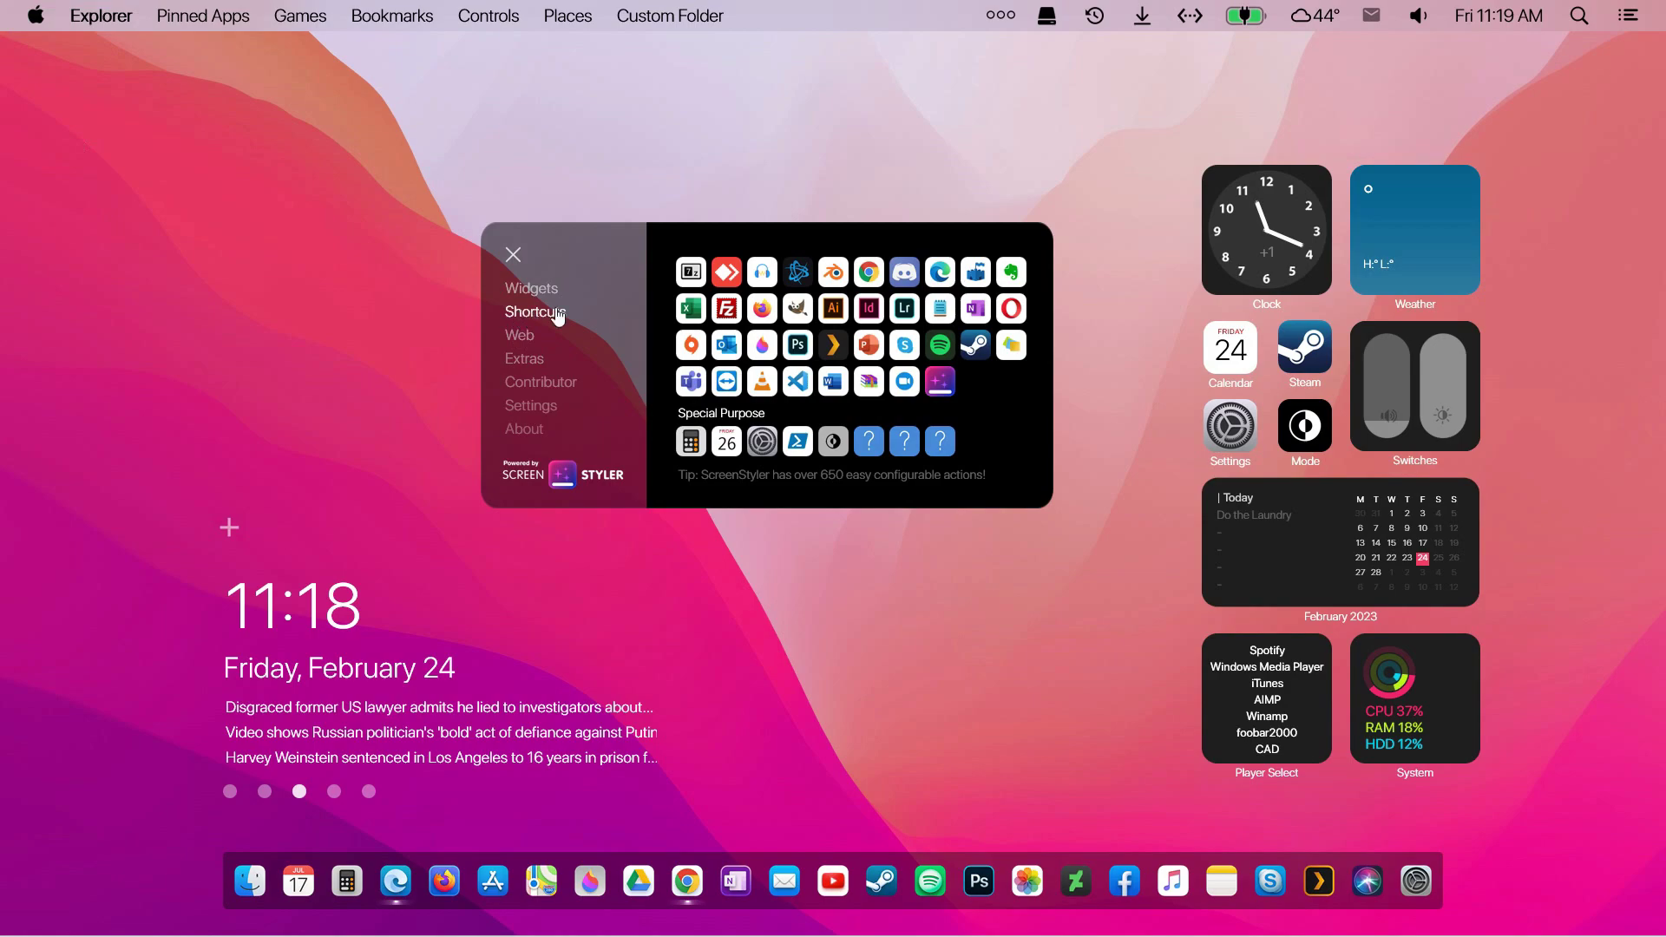
click(762, 309)
Add the translucent background panel from the Big Sur extras behind the widget columns and adjust its opacity
click(525, 359)
click(862, 420)
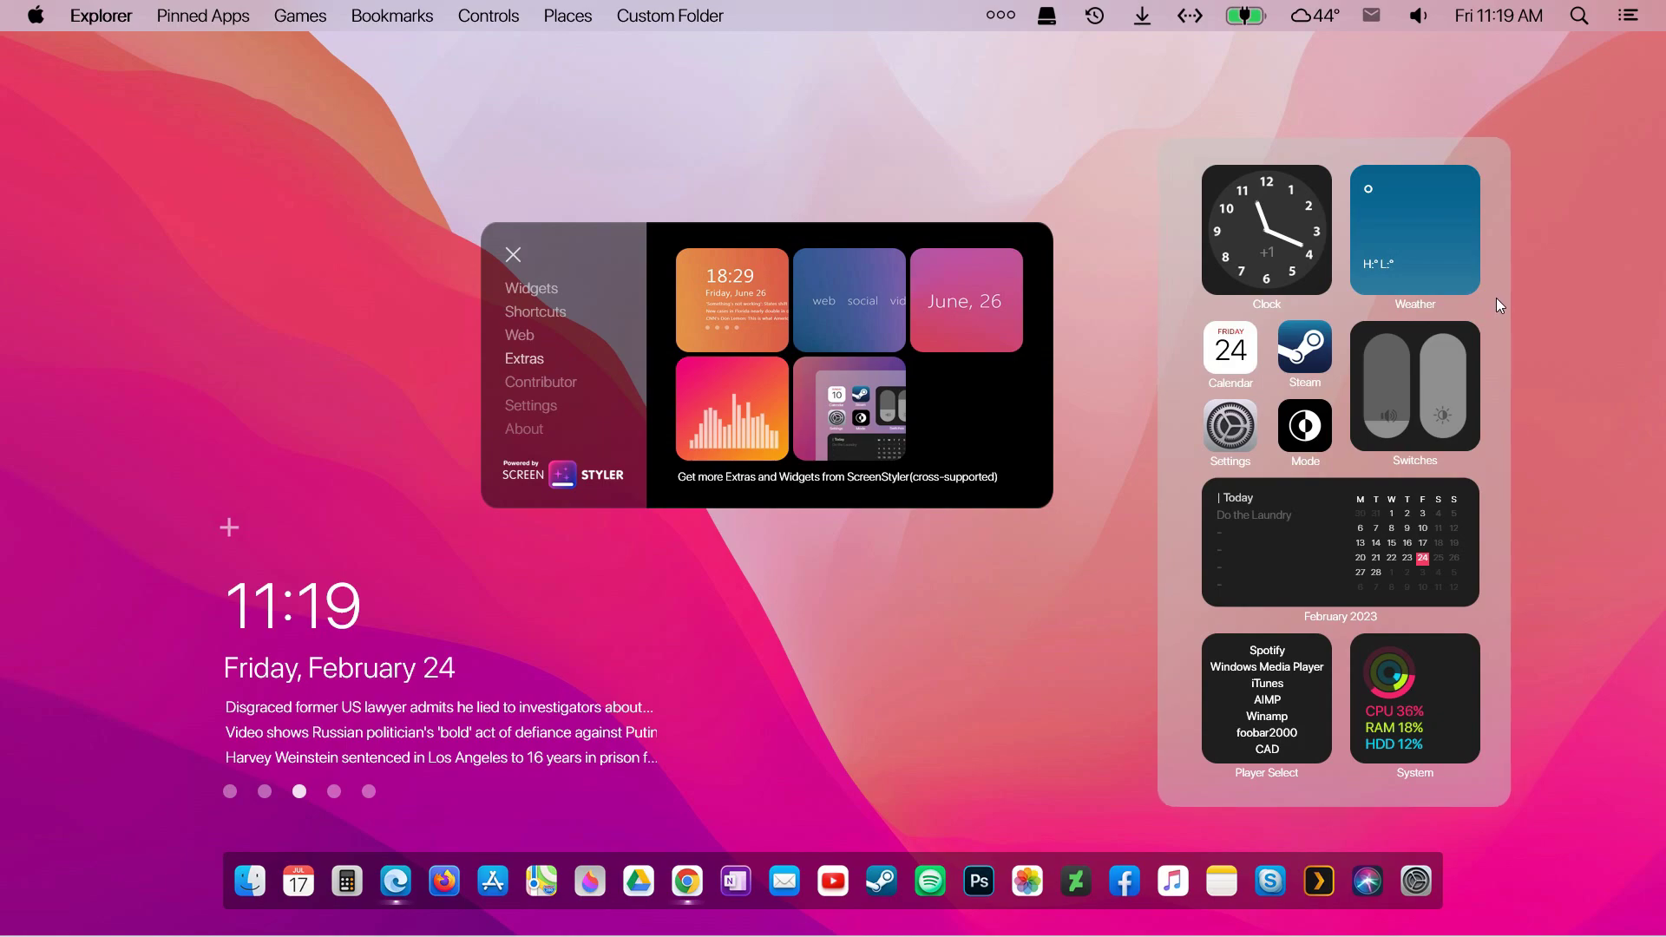
right_click(1504, 166)
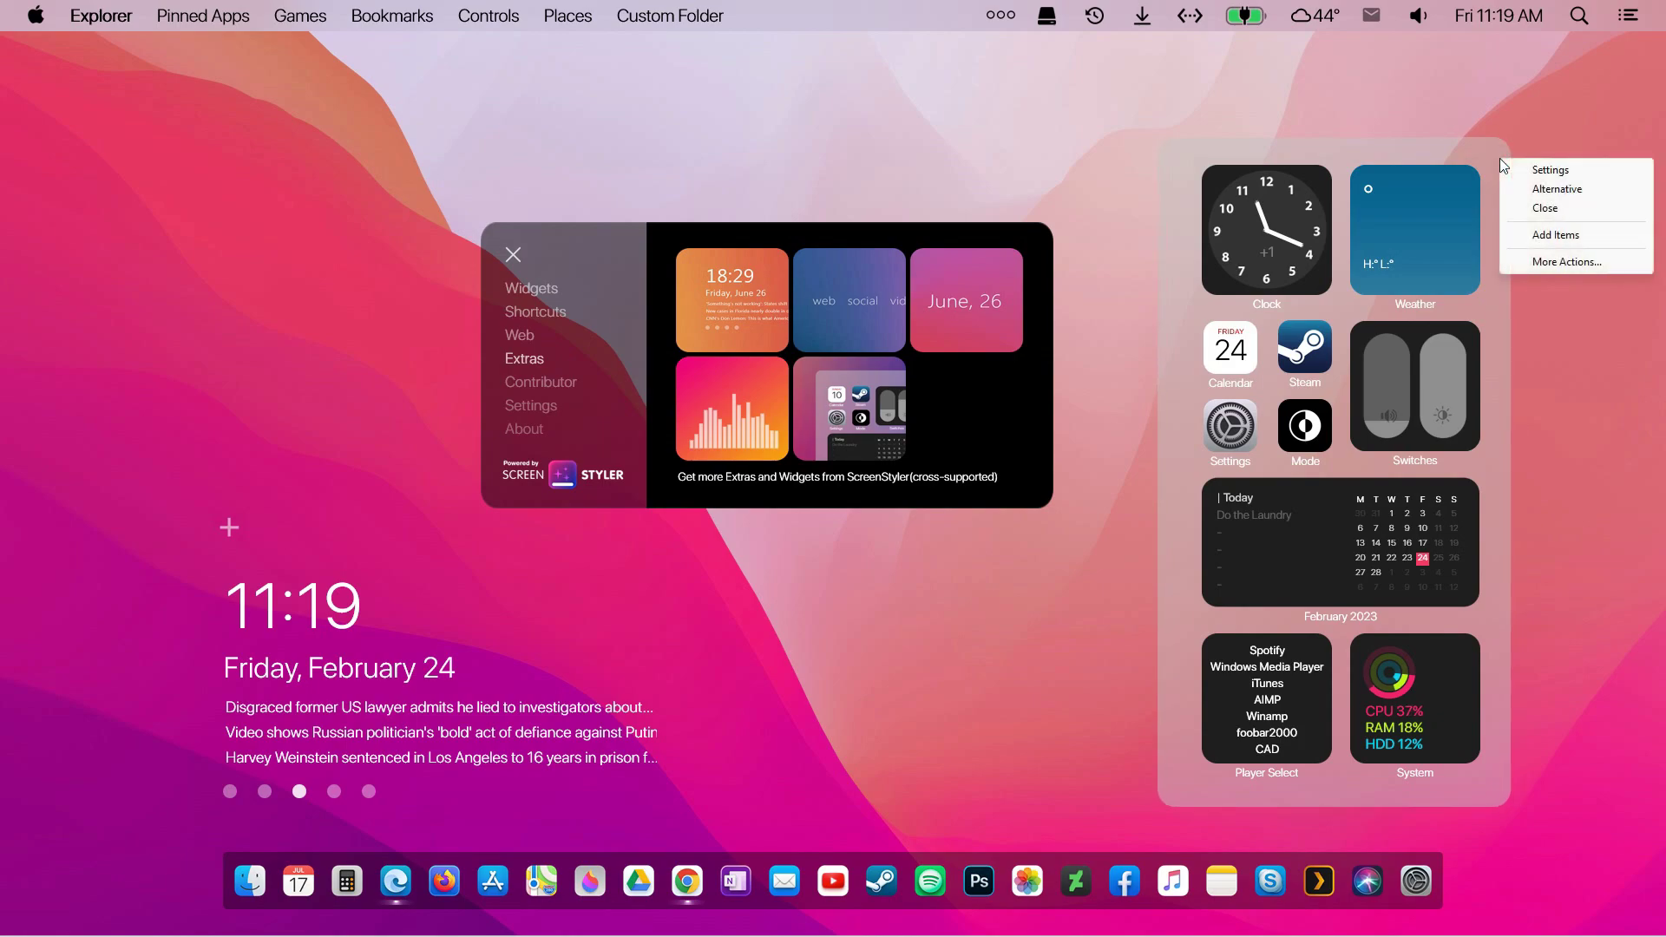
click(1555, 174)
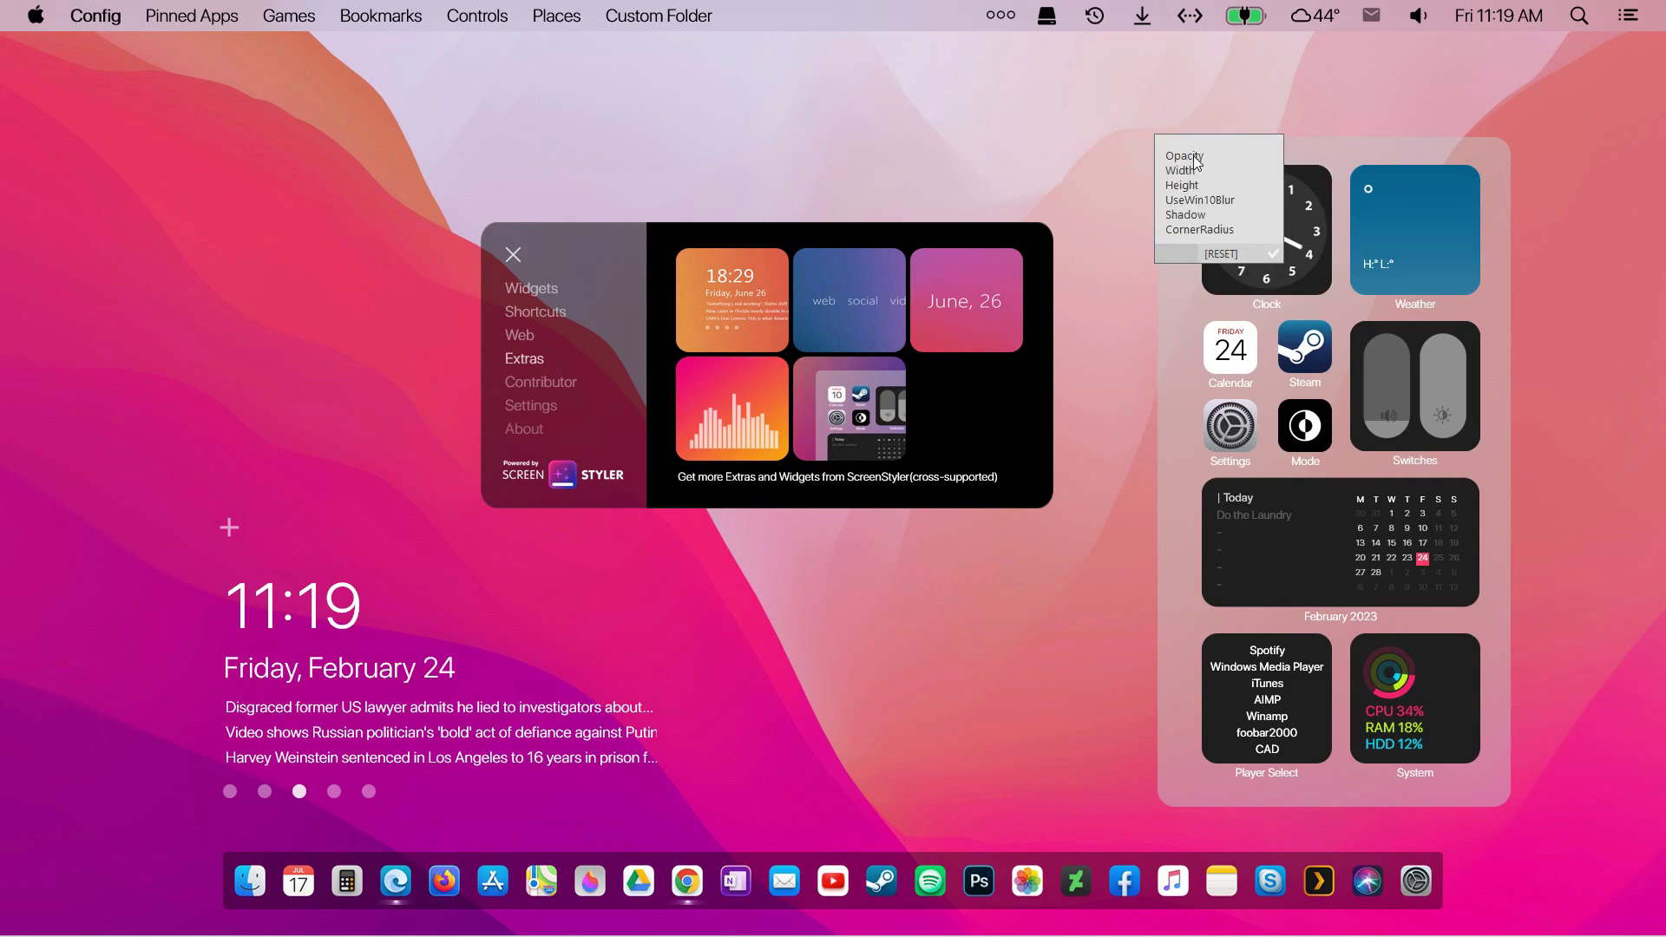
click(1196, 156)
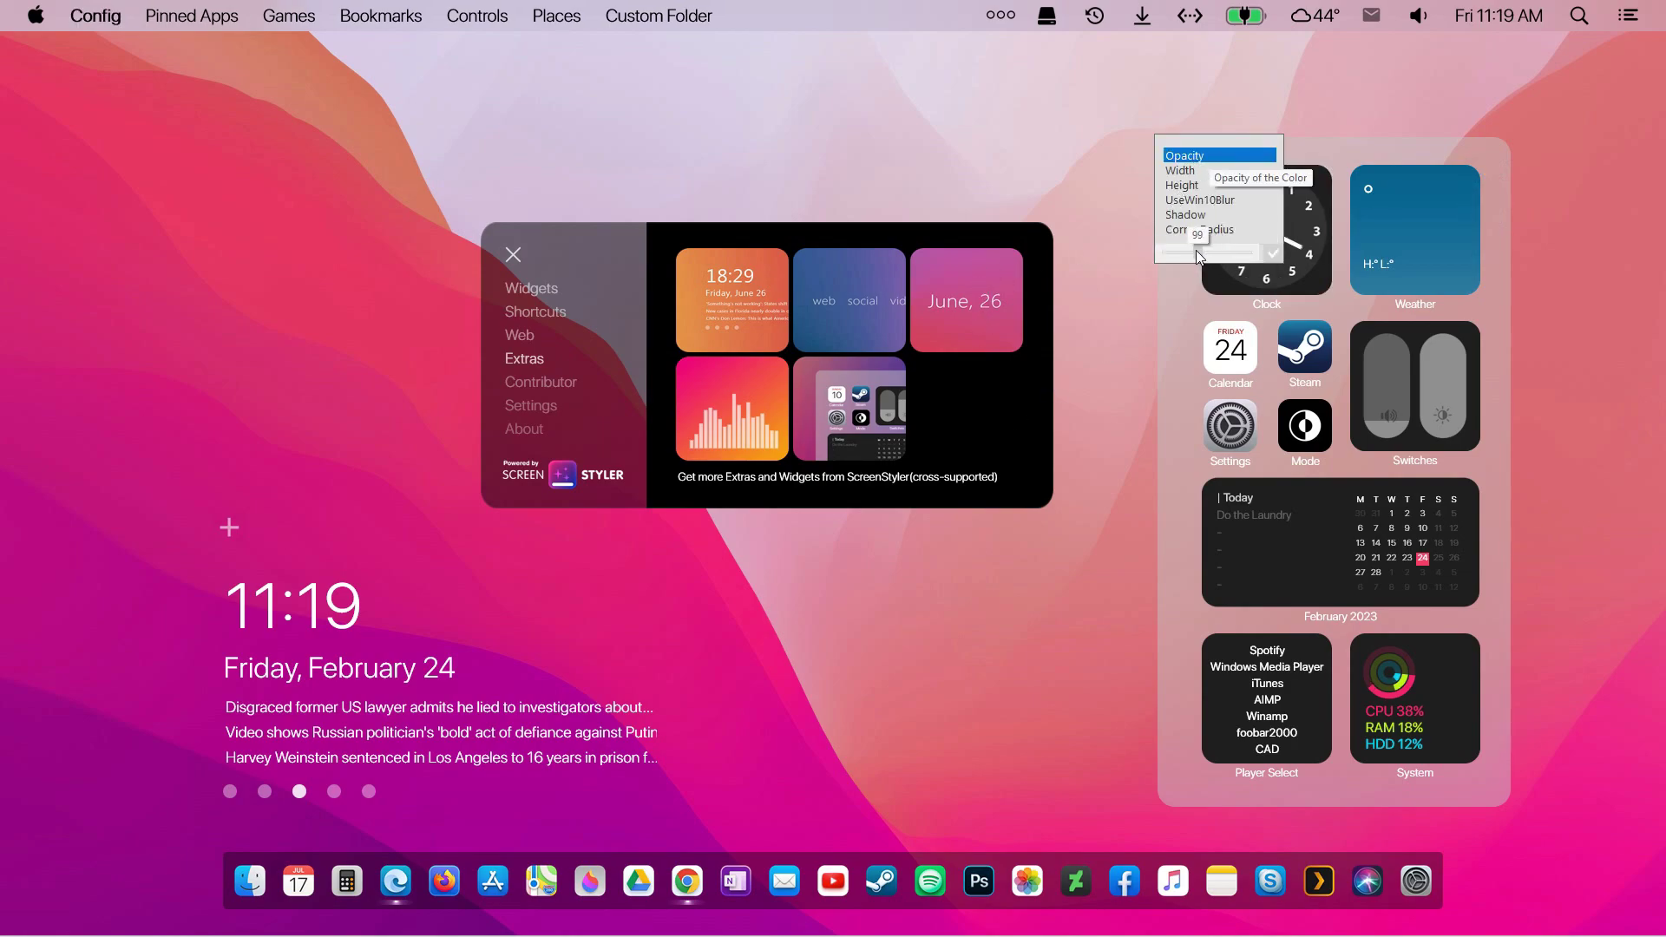
drag(1196, 251, 1192, 253)
click(1273, 252)
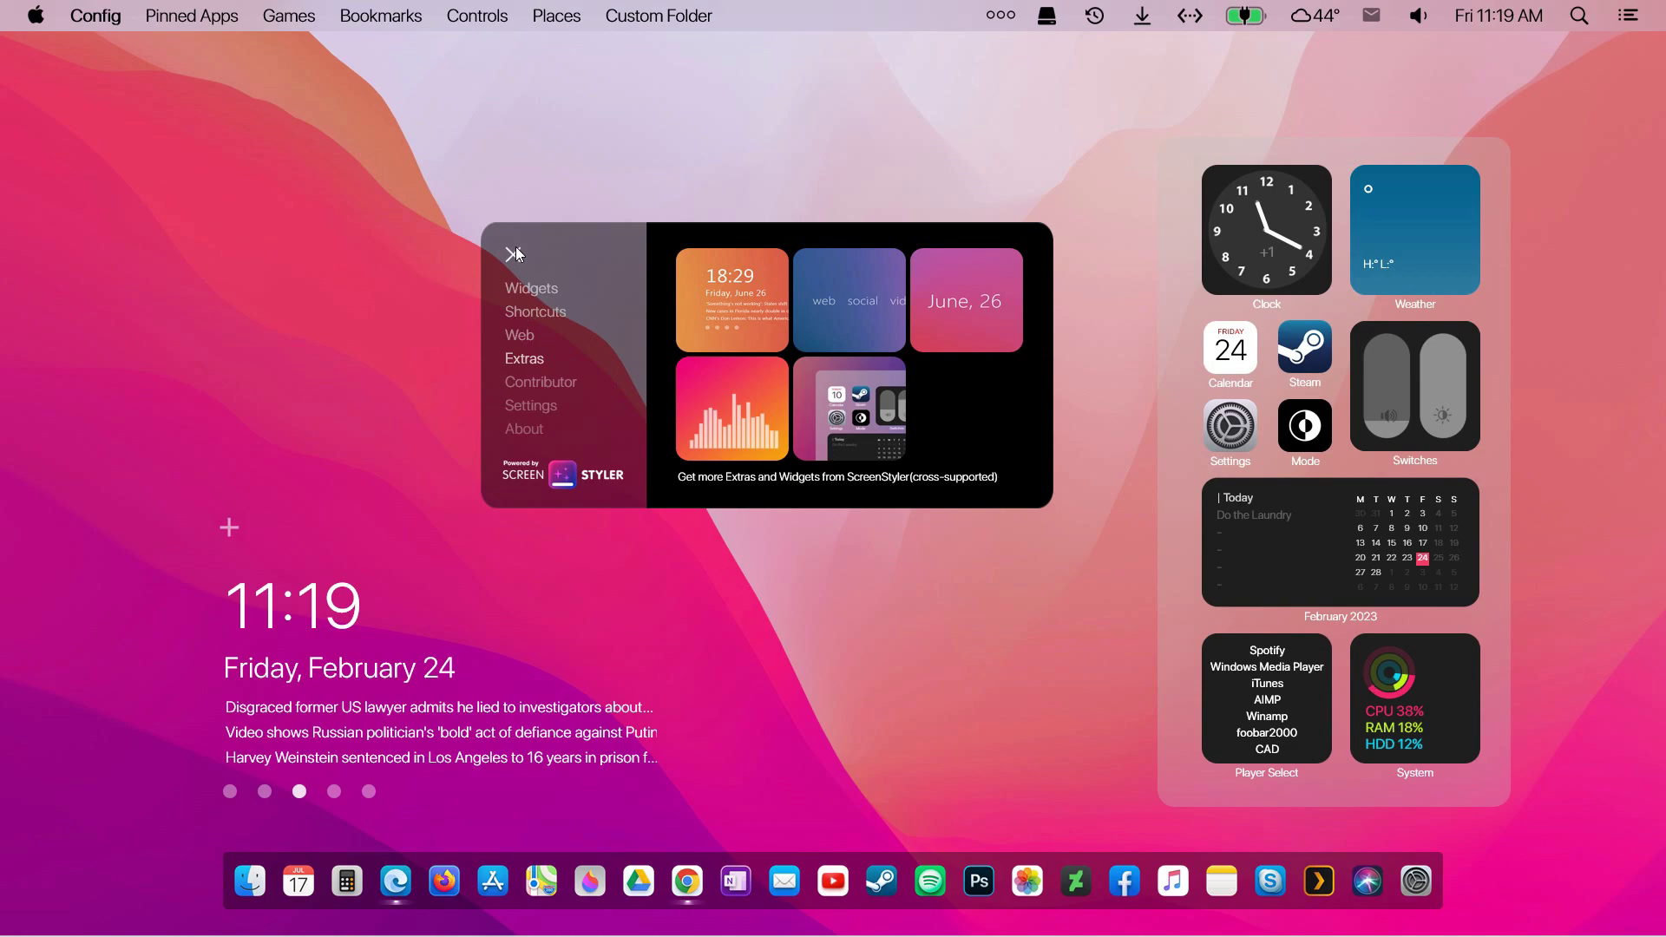
Add the MenuHorizontal extra just above the dock, line up the clock and news block over it, and close the Big Sur gallery
click(855, 315)
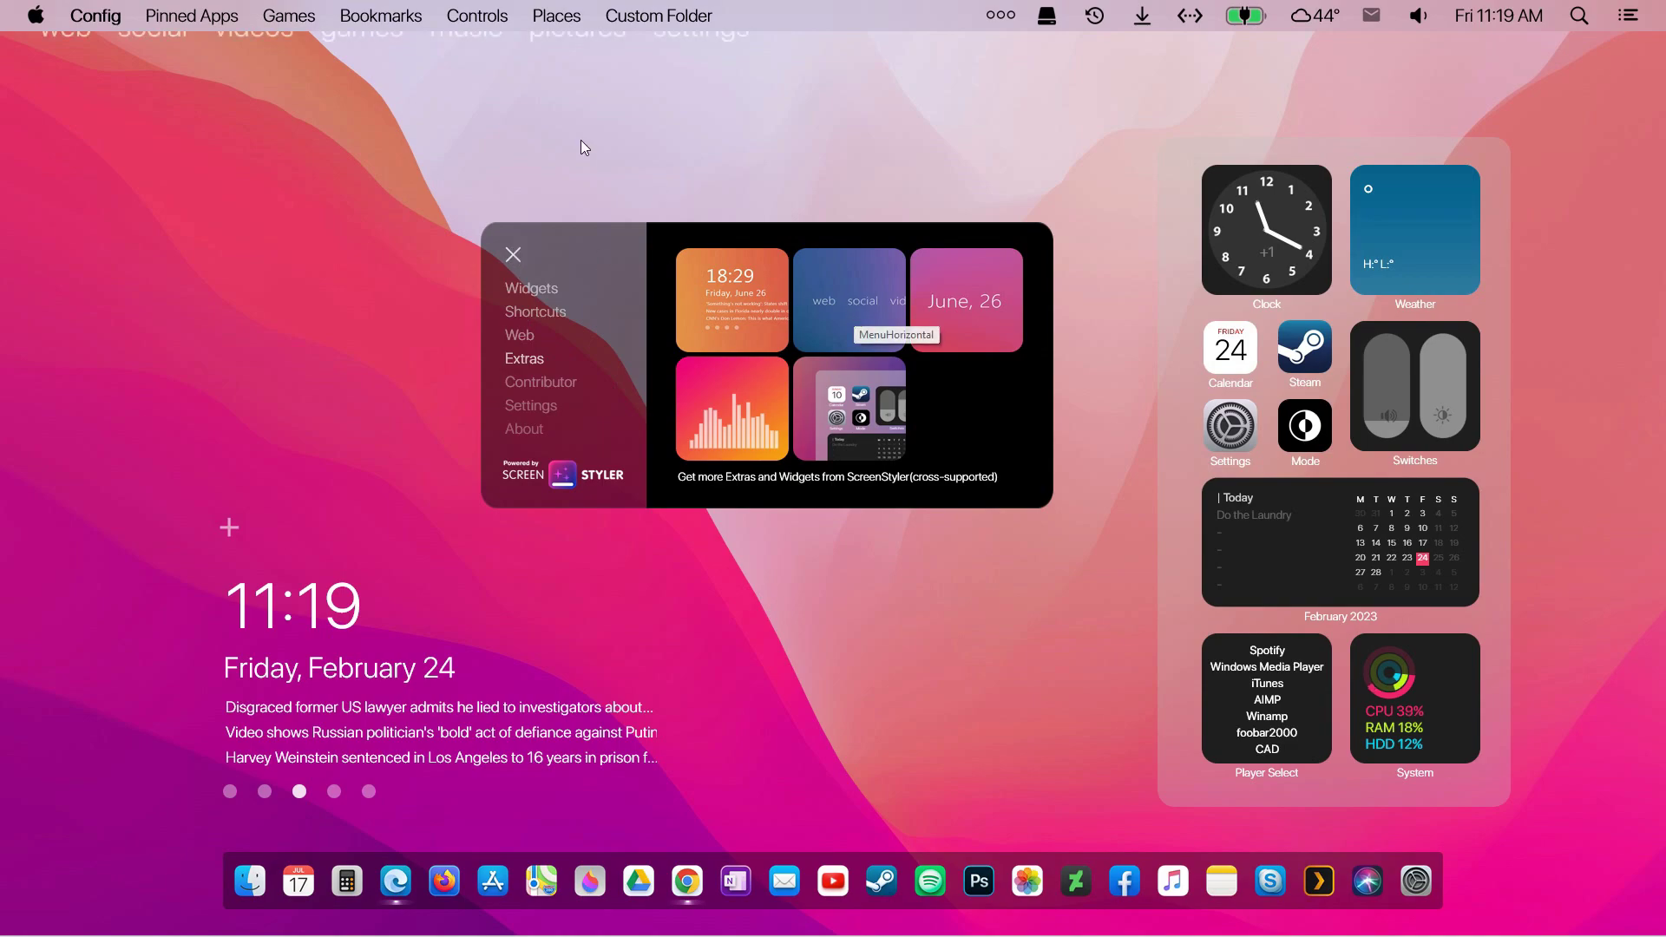
drag(636, 38, 806, 840)
drag(519, 764, 561, 717)
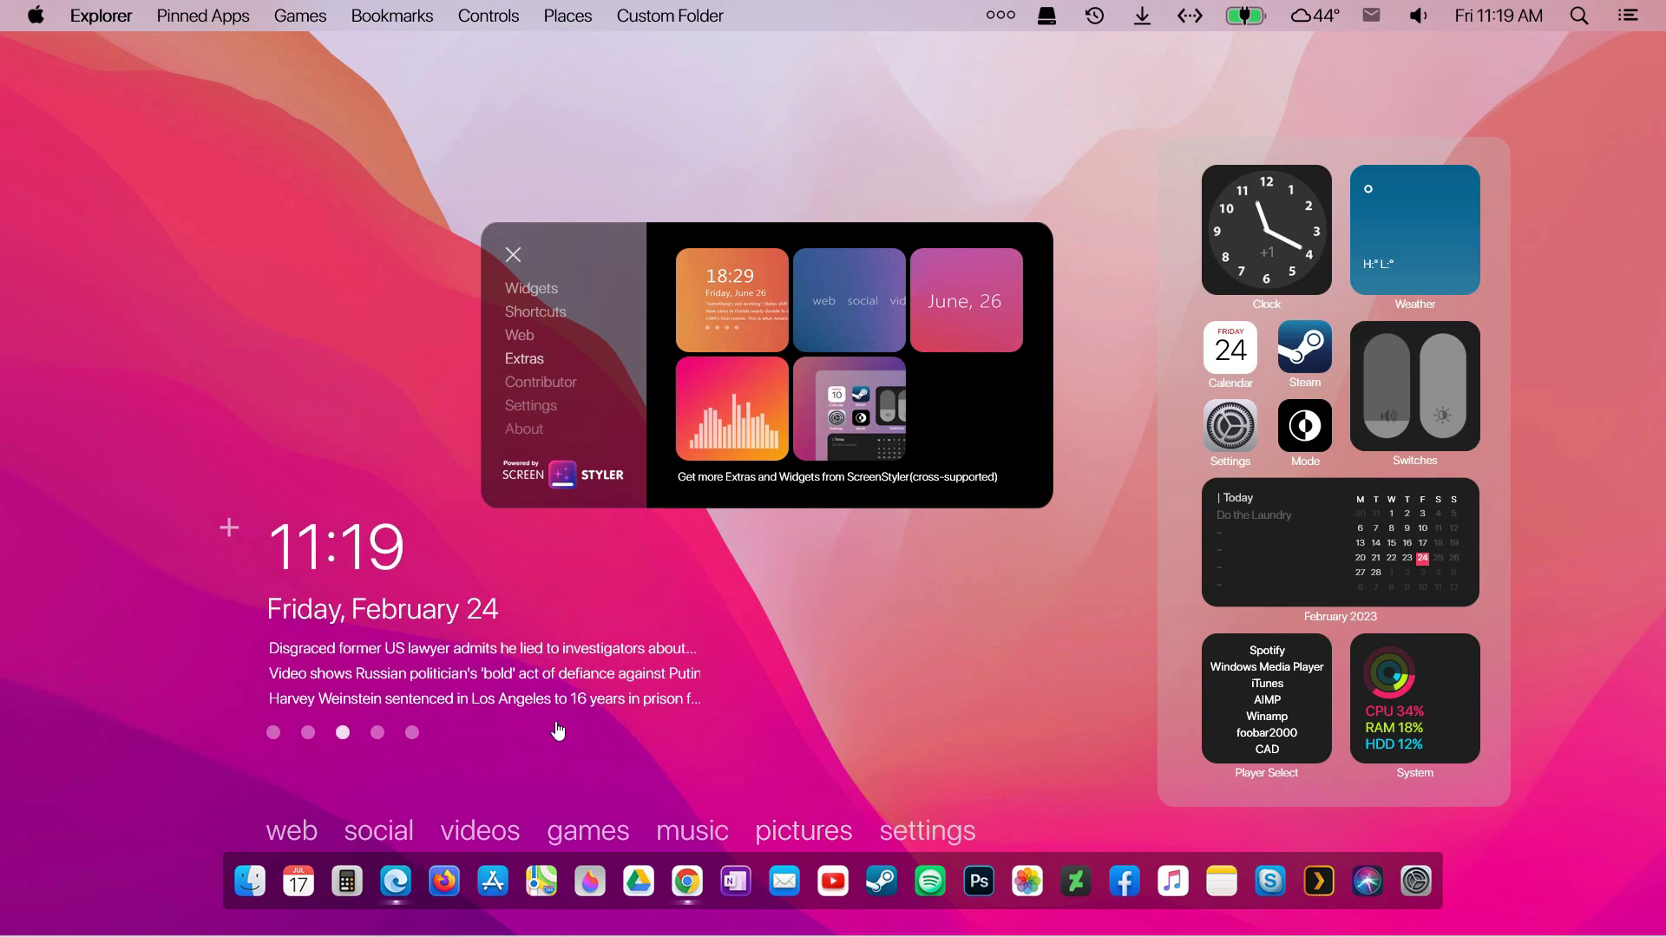
drag(455, 840, 417, 805)
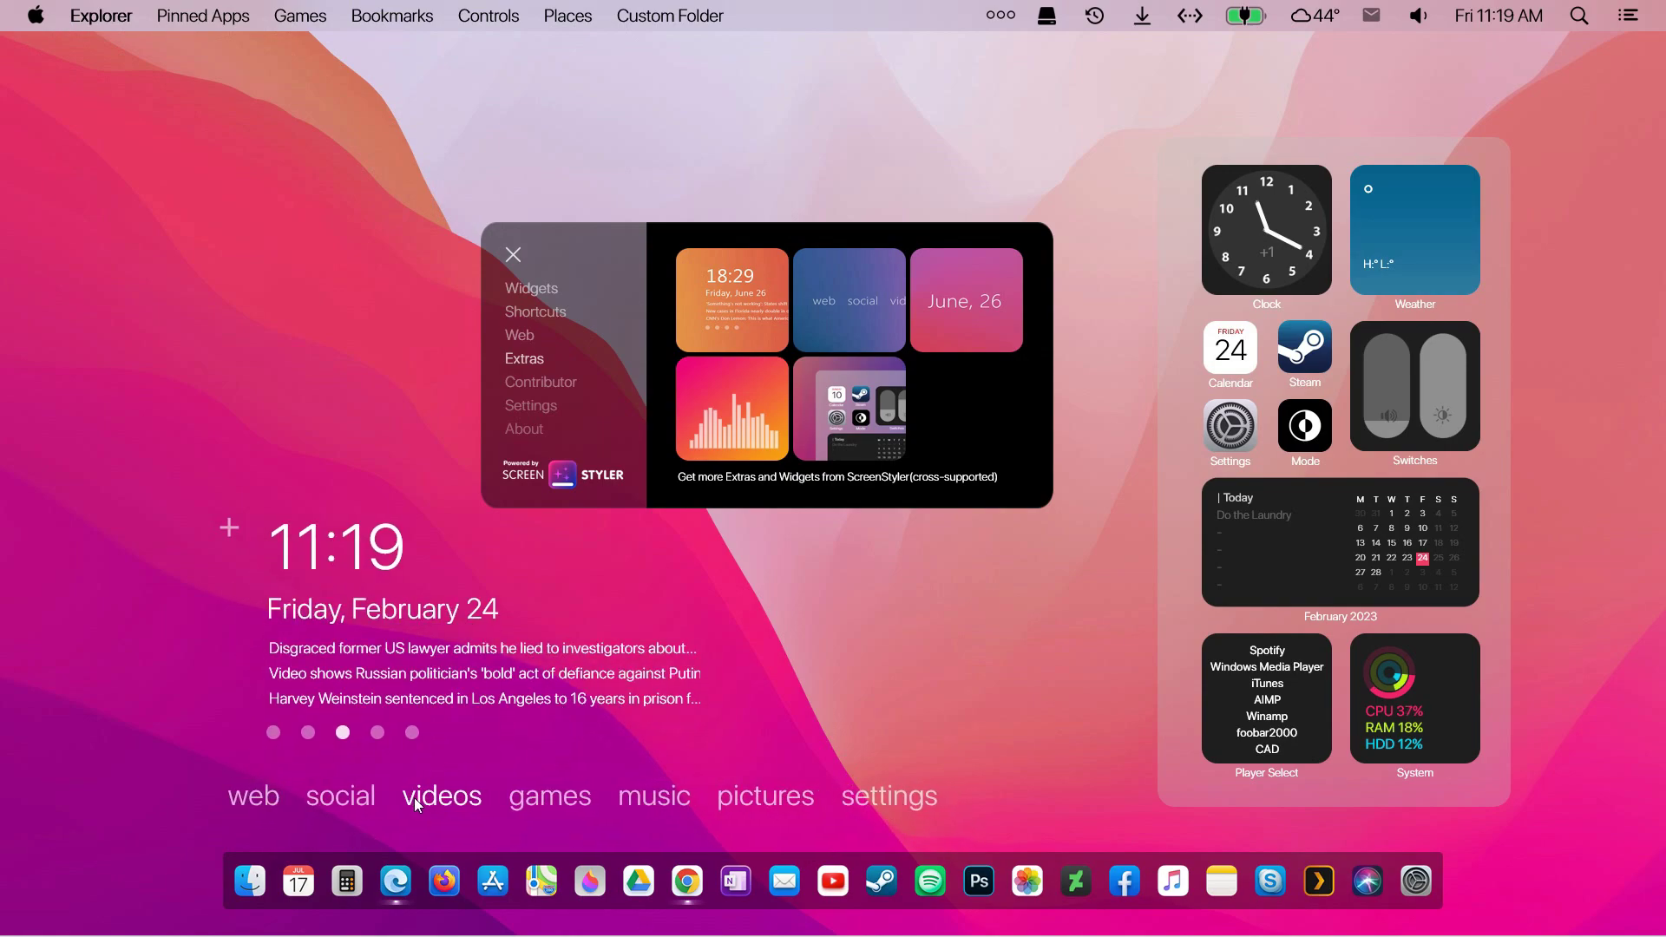
drag(345, 605, 300, 622)
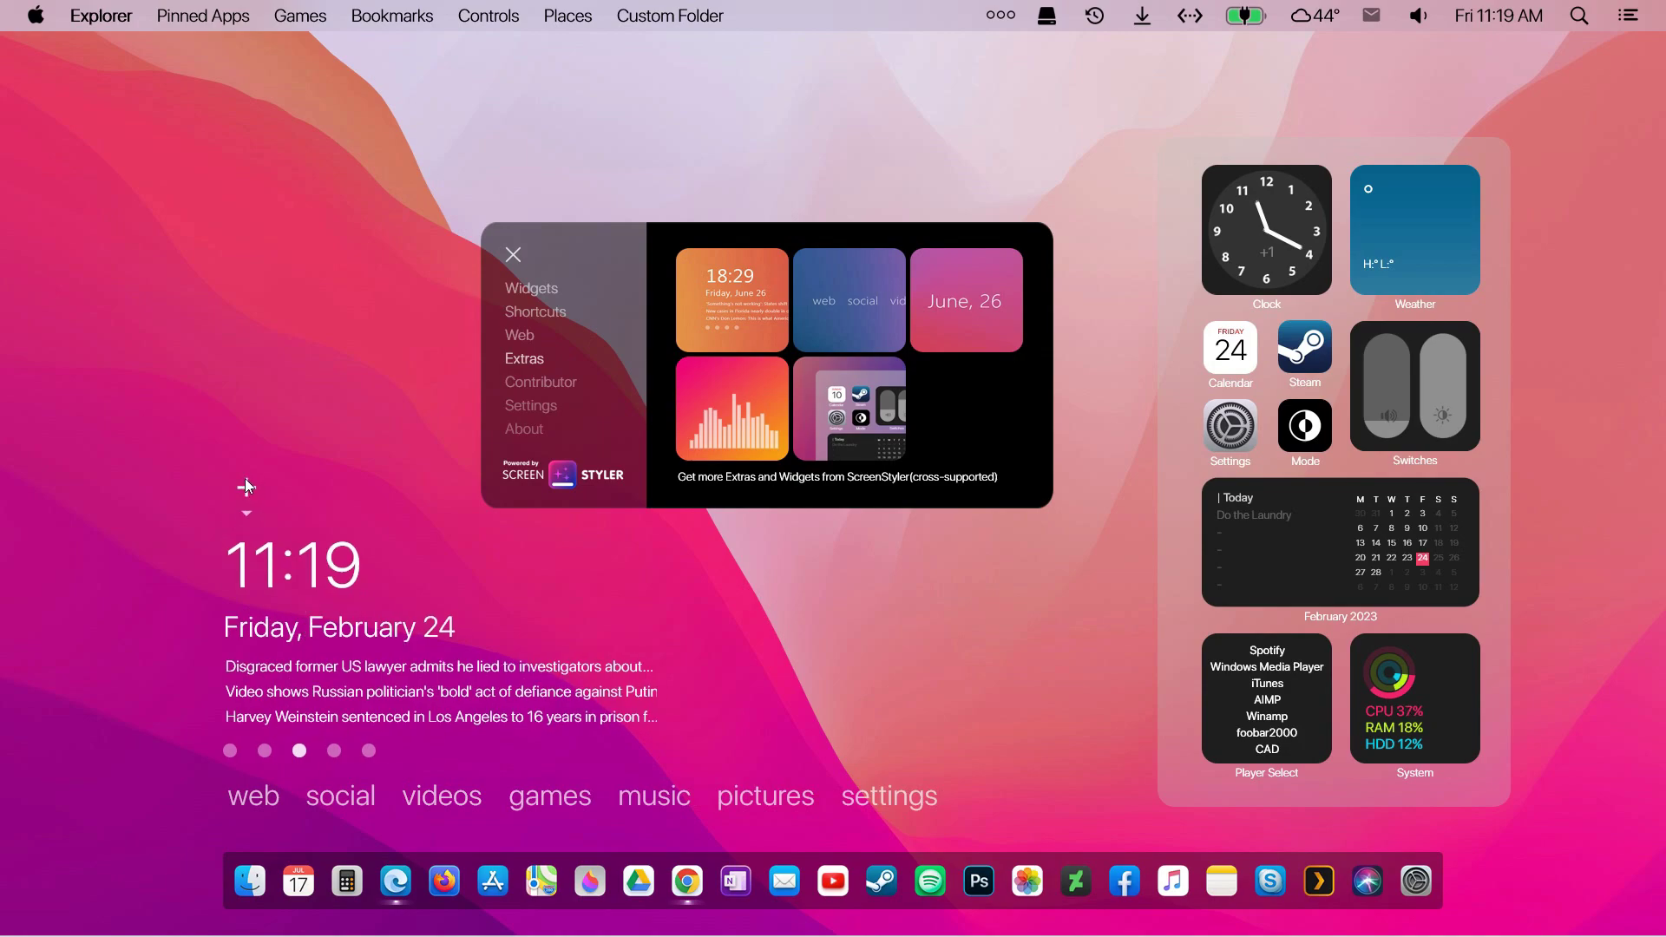
click(519, 254)
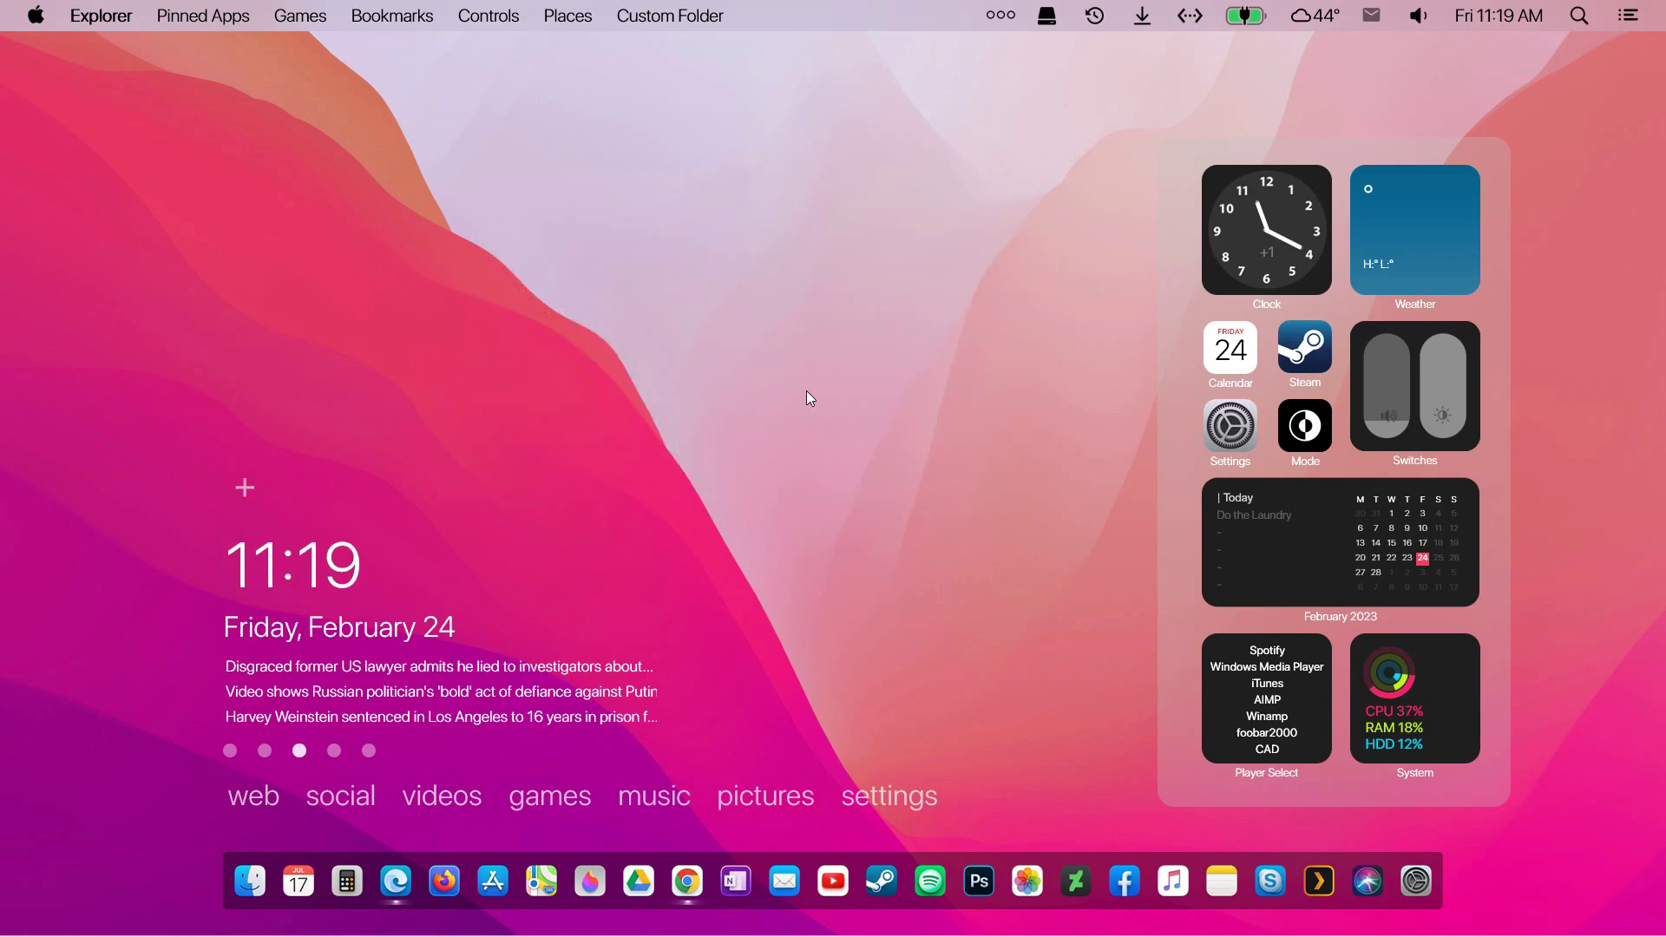